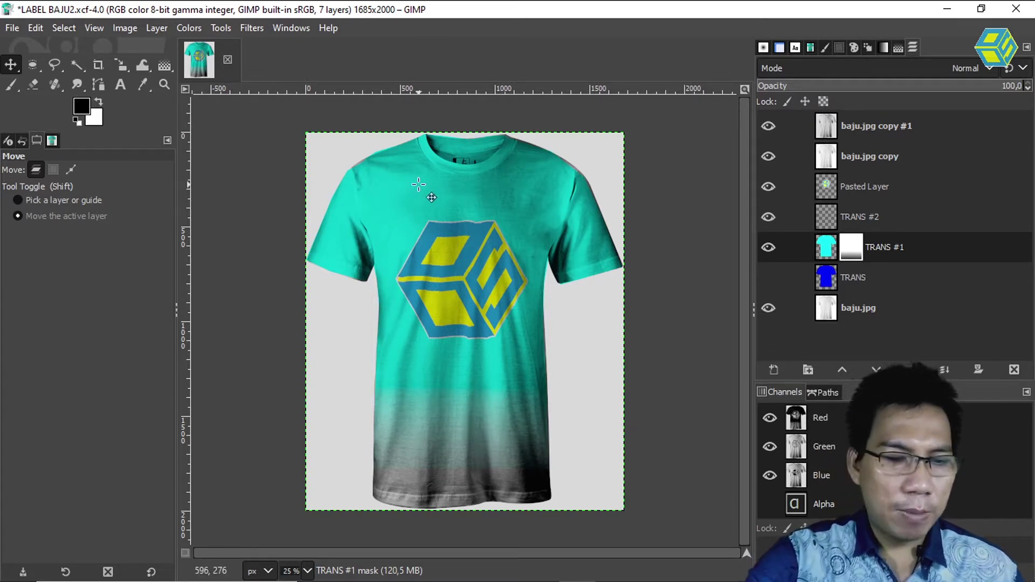
Step: Scroll the view over the teal shirt mockup with the gradient-masked TRANS #1 layer
scroll(418, 185, "up", 2, "ctrl")
scroll(418, 185, "up", 1, "ctrl")
scroll(512, 307, "down", 5)
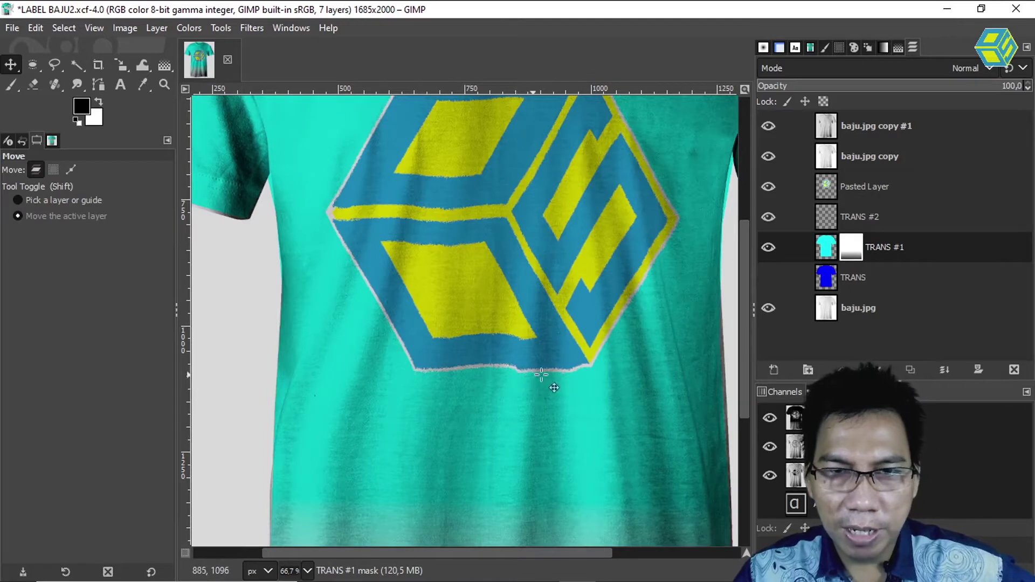
scroll(560, 246, "up", 4)
scroll(560, 244, "down", 4)
scroll(560, 243, "up", 2)
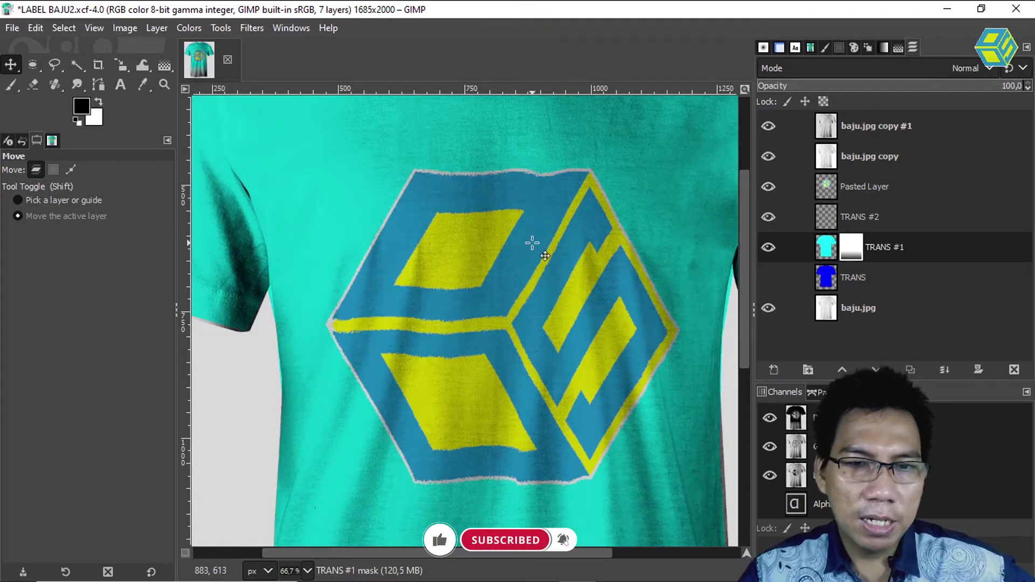
scroll(530, 248, "down", 5)
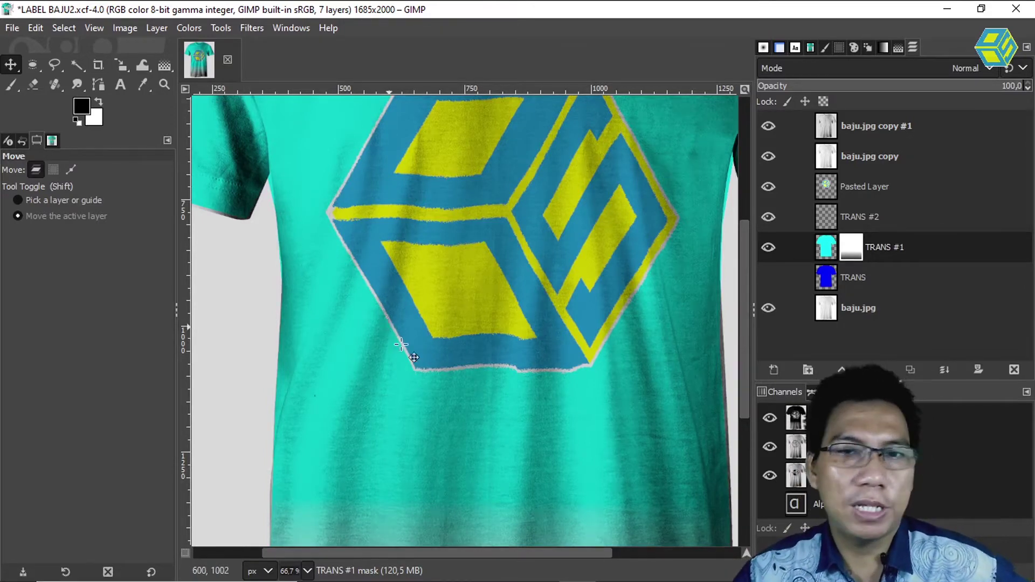
scroll(435, 380, "up", 5)
scroll(434, 379, "down", 8)
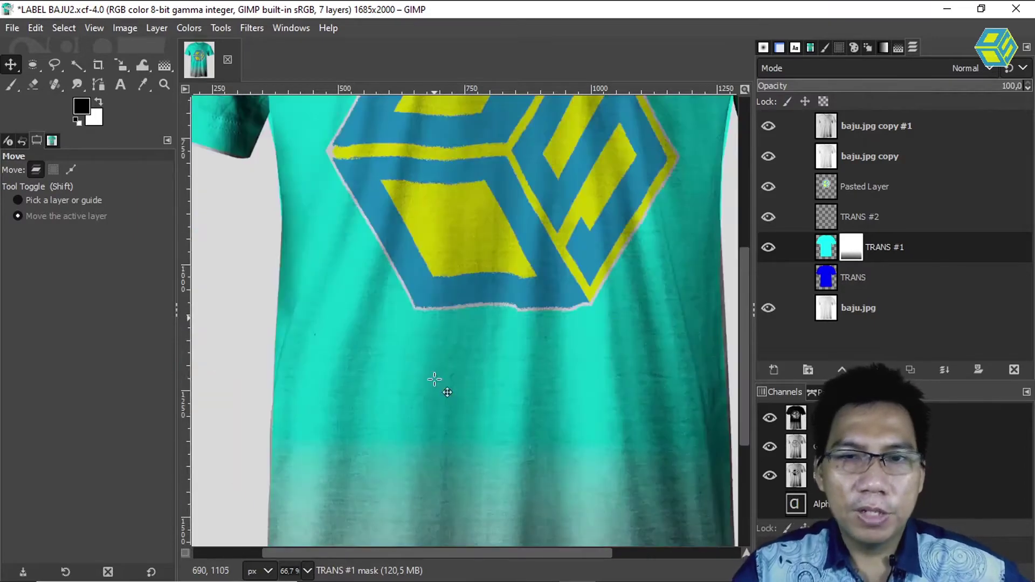
scroll(434, 380, "up", 8)
scroll(434, 379, "down", 6)
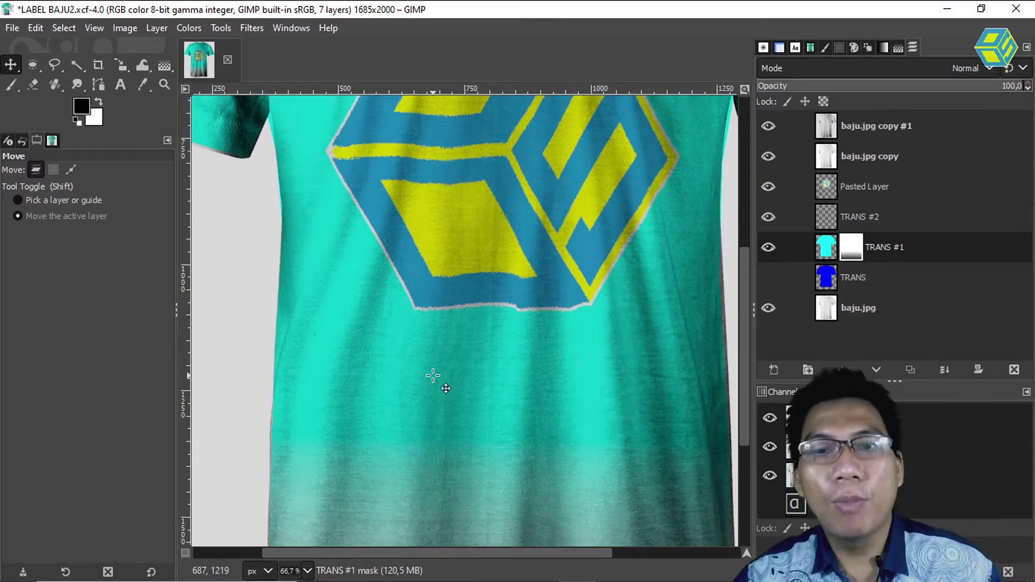
scroll(432, 305, "up", 5)
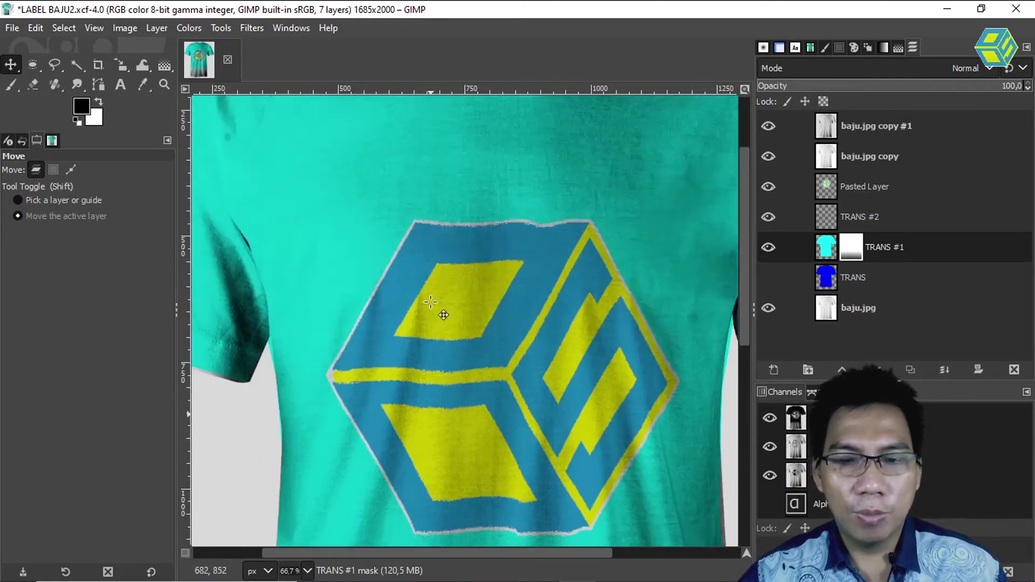
scroll(431, 301, "down", 1)
scroll(431, 302, "down", 1)
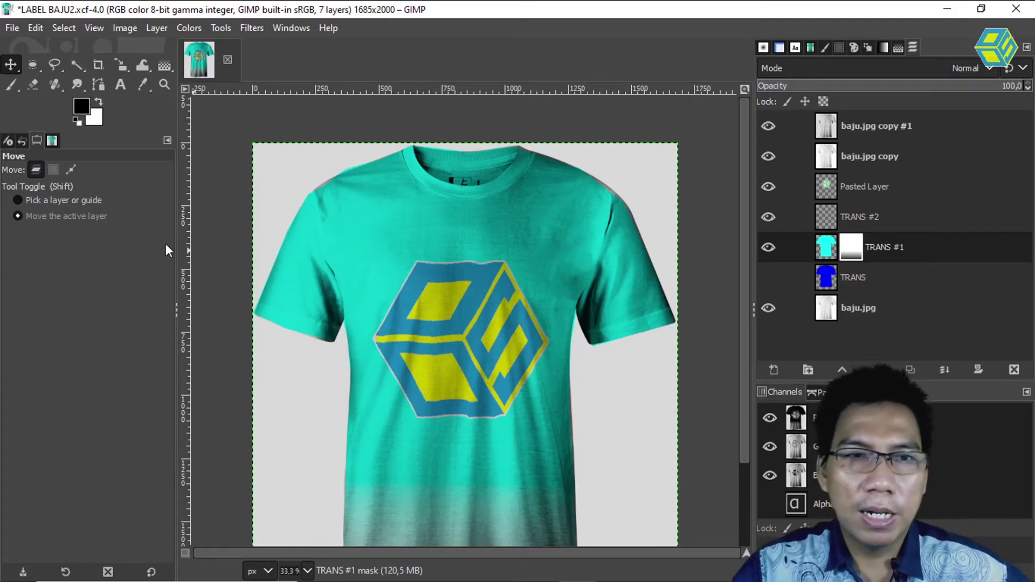
Step: Close the LABEL BAJU2 mockup without saving and open baju.jpg from Document History
left_click(227, 59)
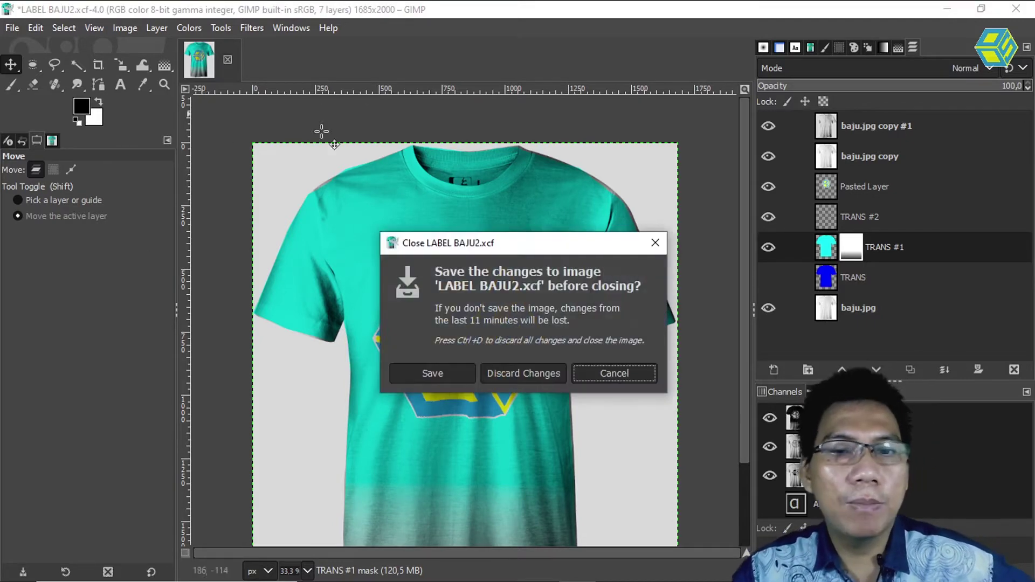
left_click(521, 372)
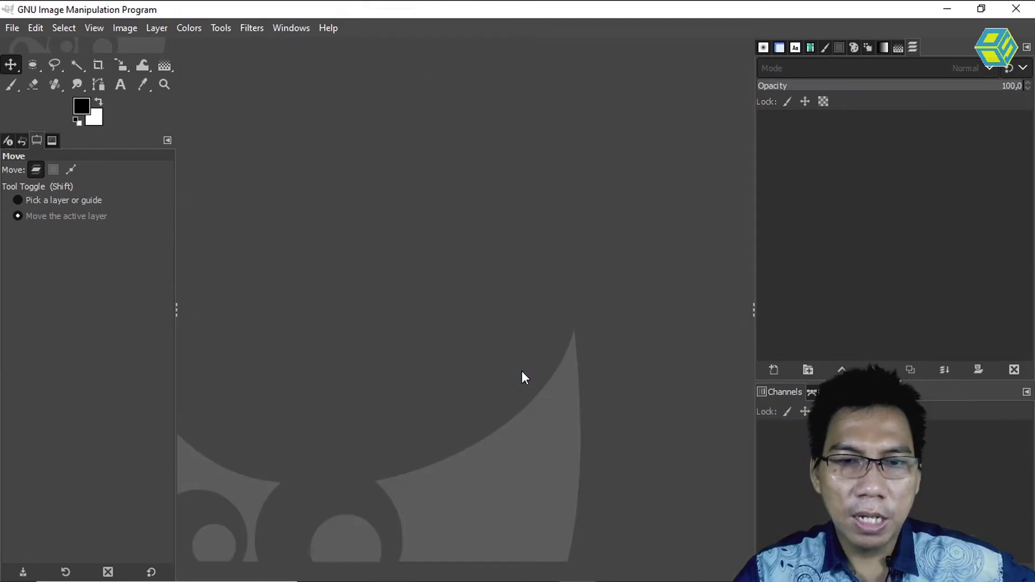
left_click(809, 48)
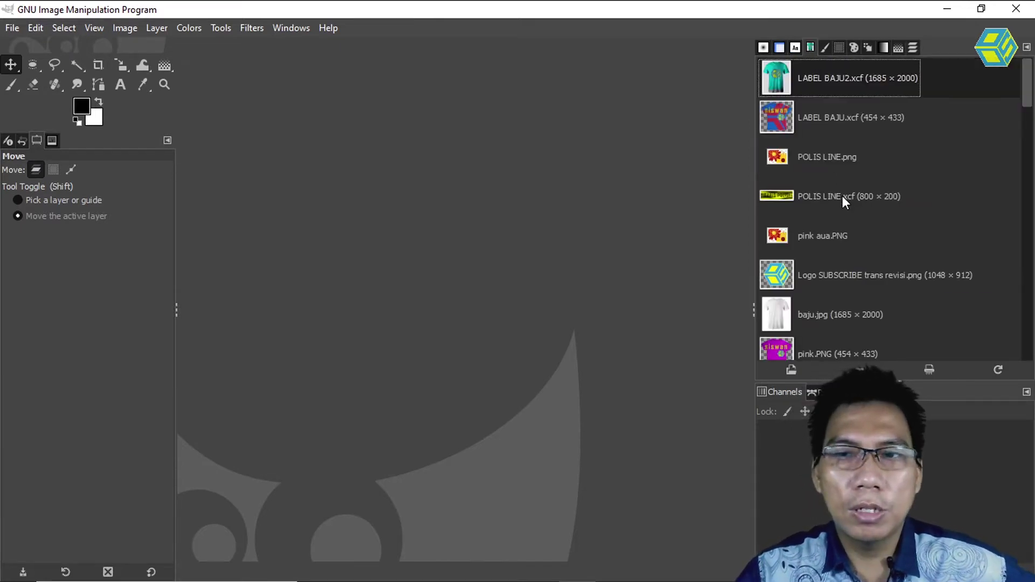
mouse_move(842, 195)
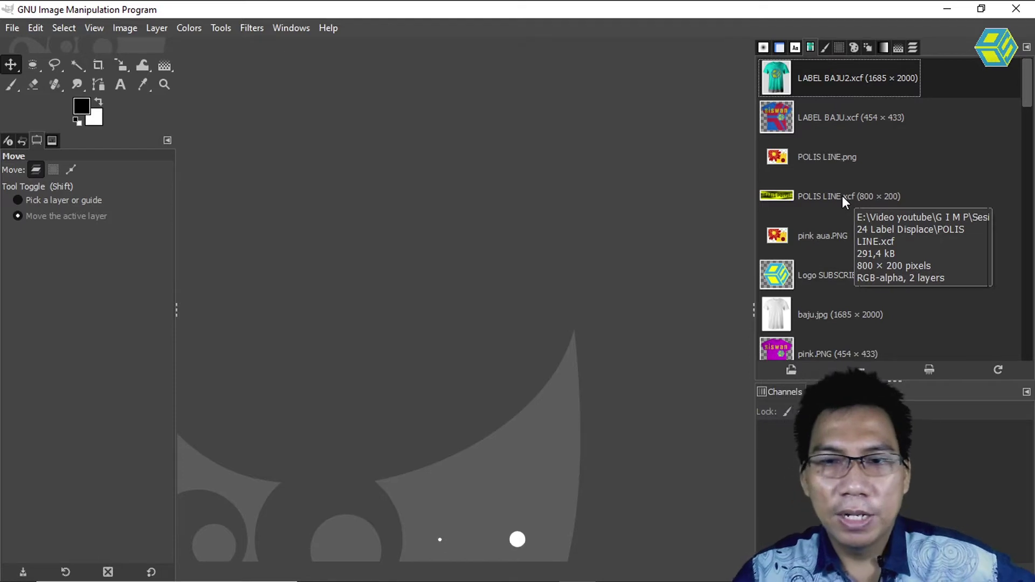
scroll(842, 195, "down", 2)
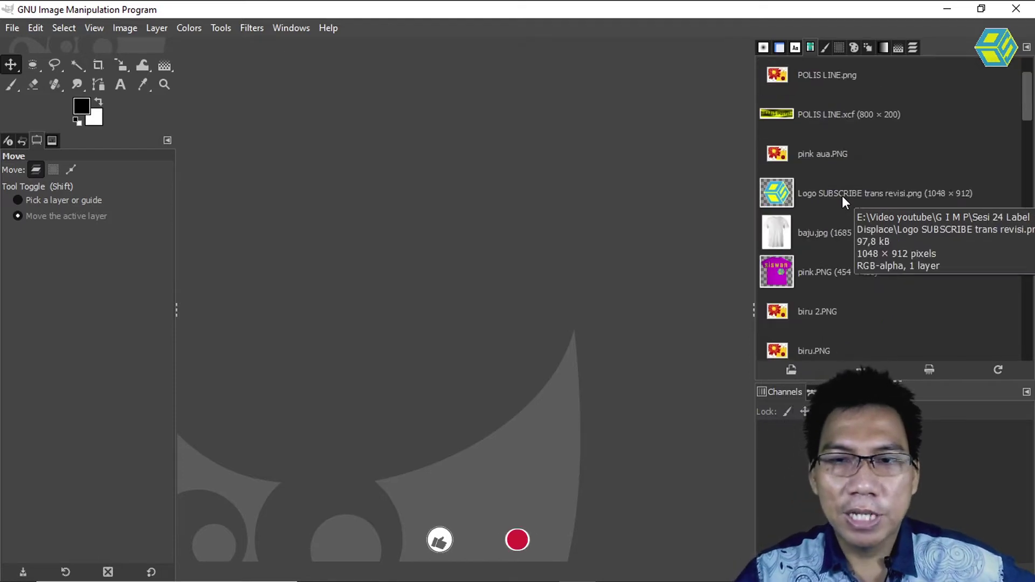
left_click(783, 238)
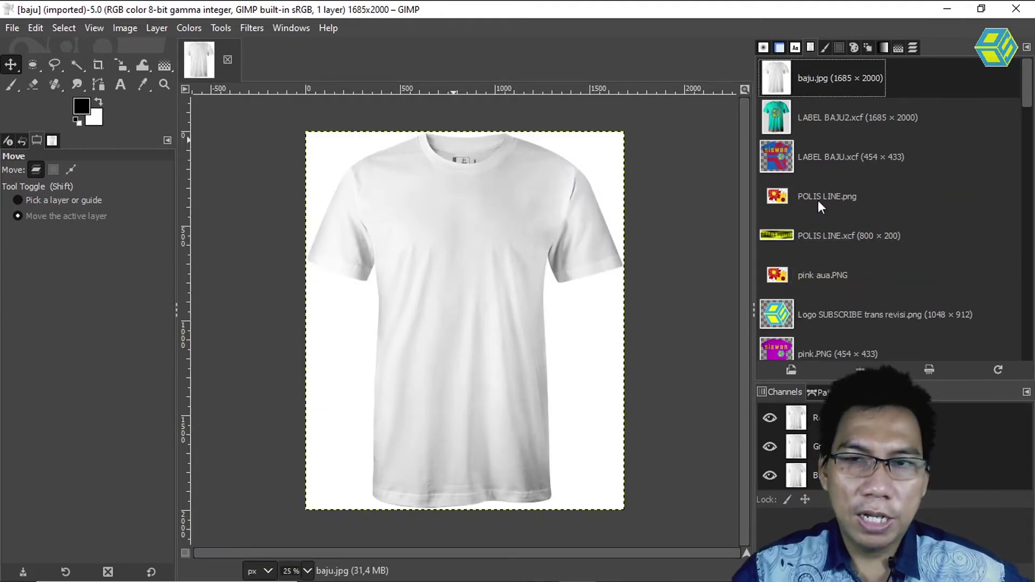
left_click(912, 48)
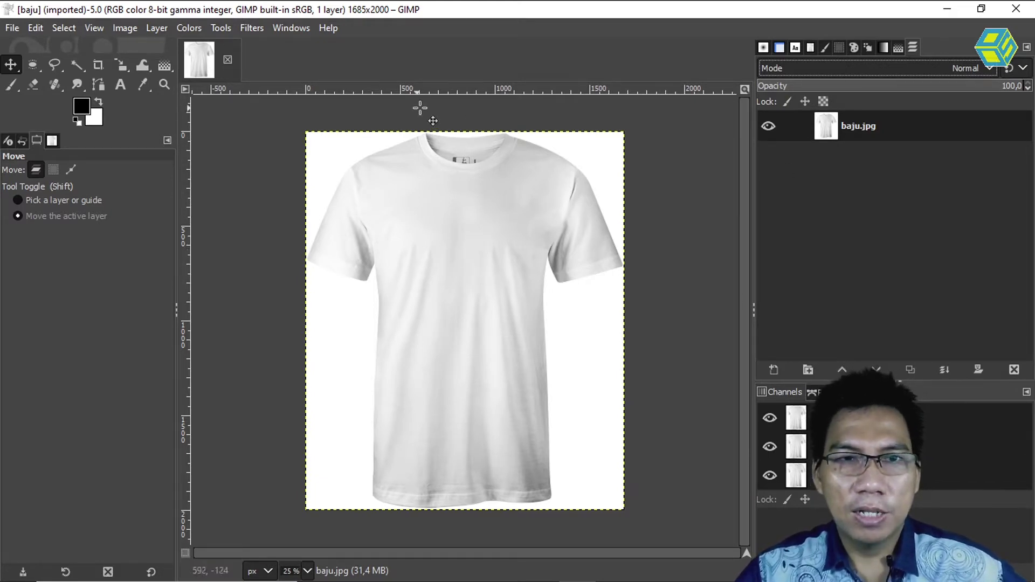
Step: Switch the dock from Document History back to baju.jpg's single-layer Layers list
left_click(810, 47)
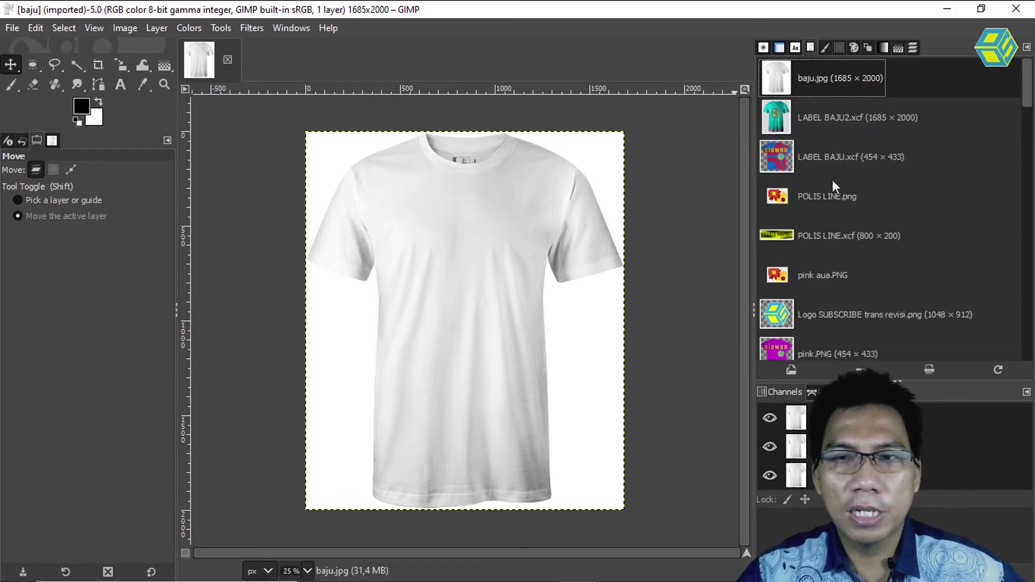
left_click(779, 48)
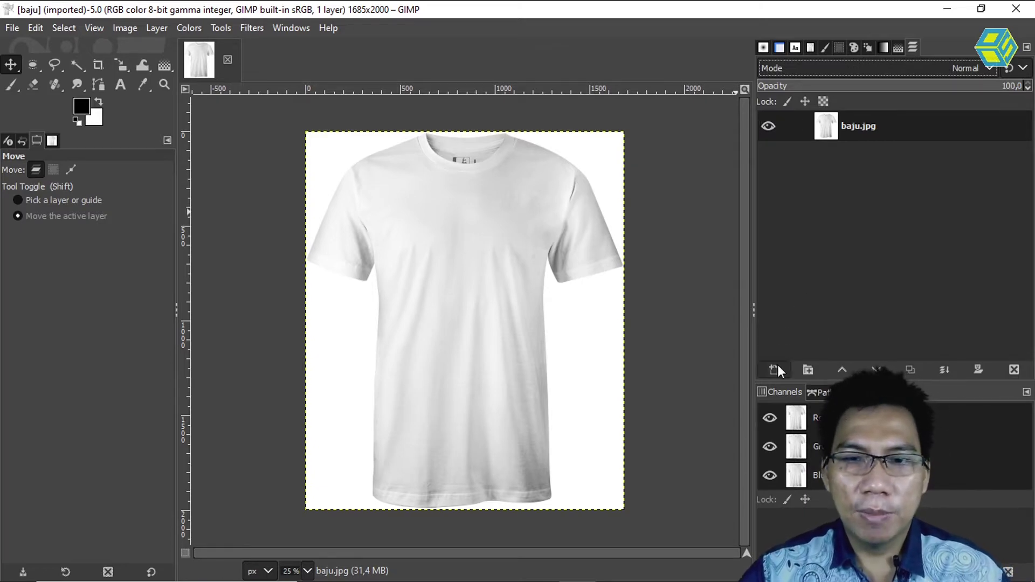
left_click(122, 84)
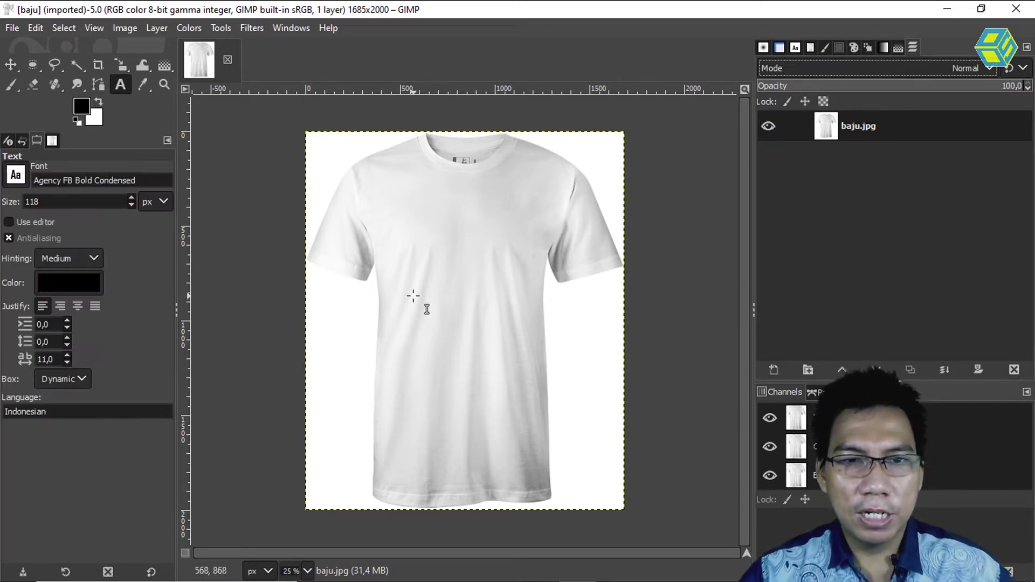
Step: Type 'DISPLACE' and 'MAP' on two lines in a text box on the shirt's chest
left_click(412, 294)
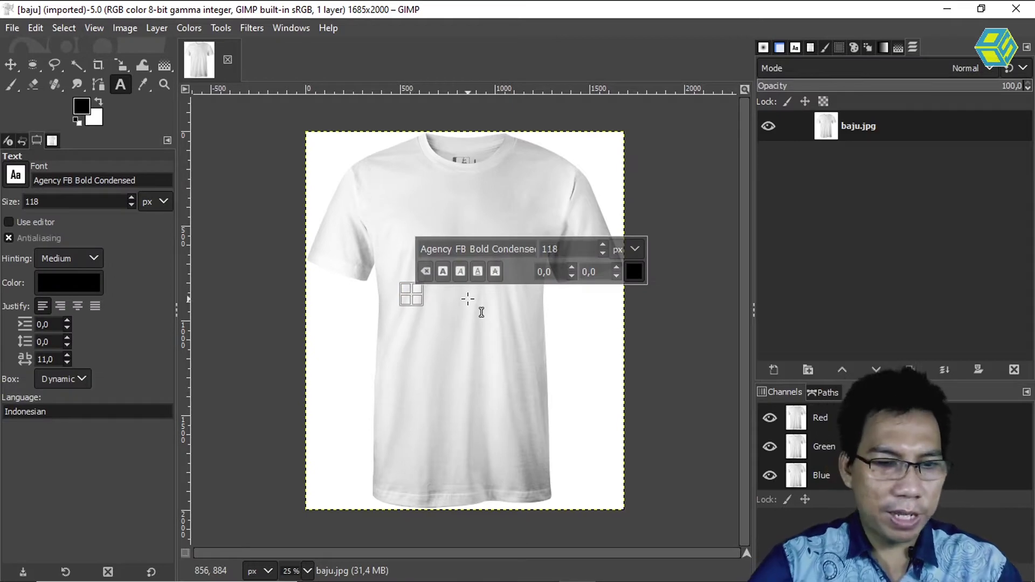
type("DIS")
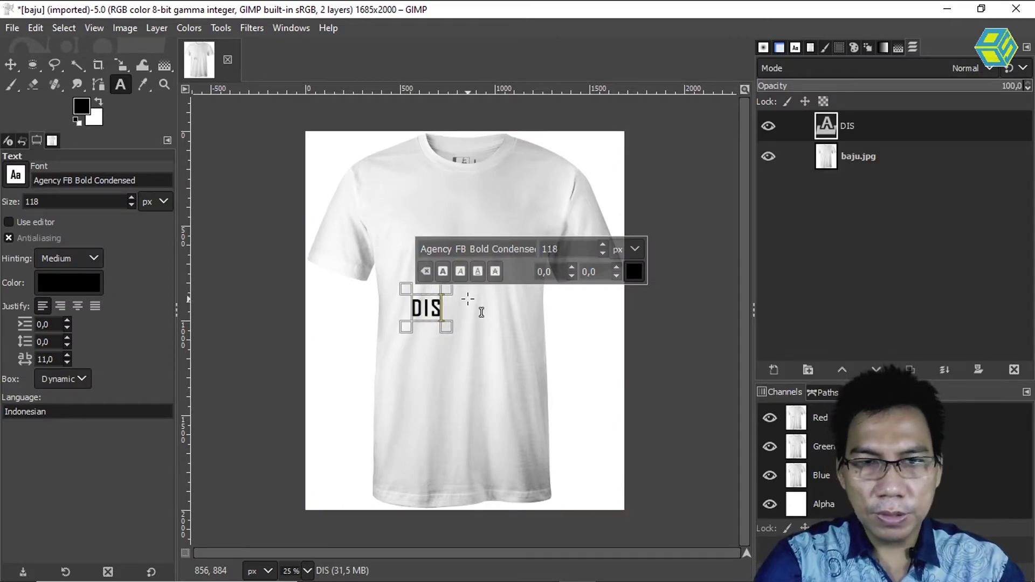
type("PLACE")
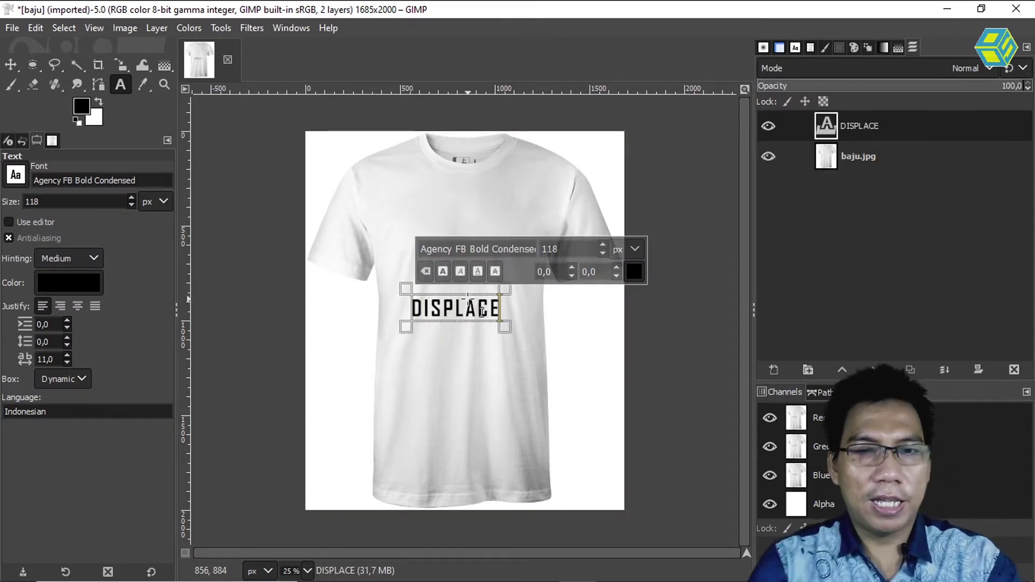
key("Return")
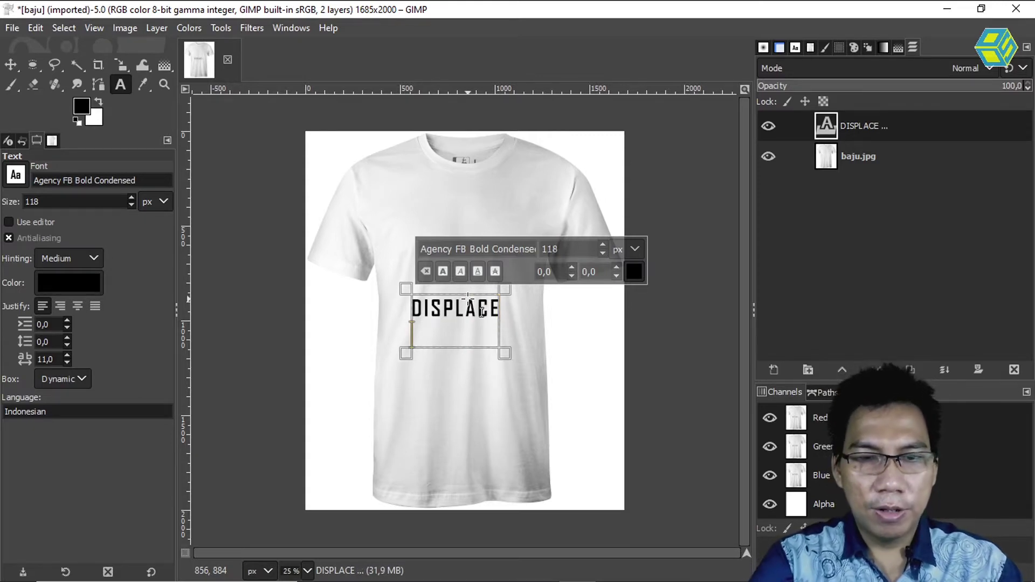
type("MAP")
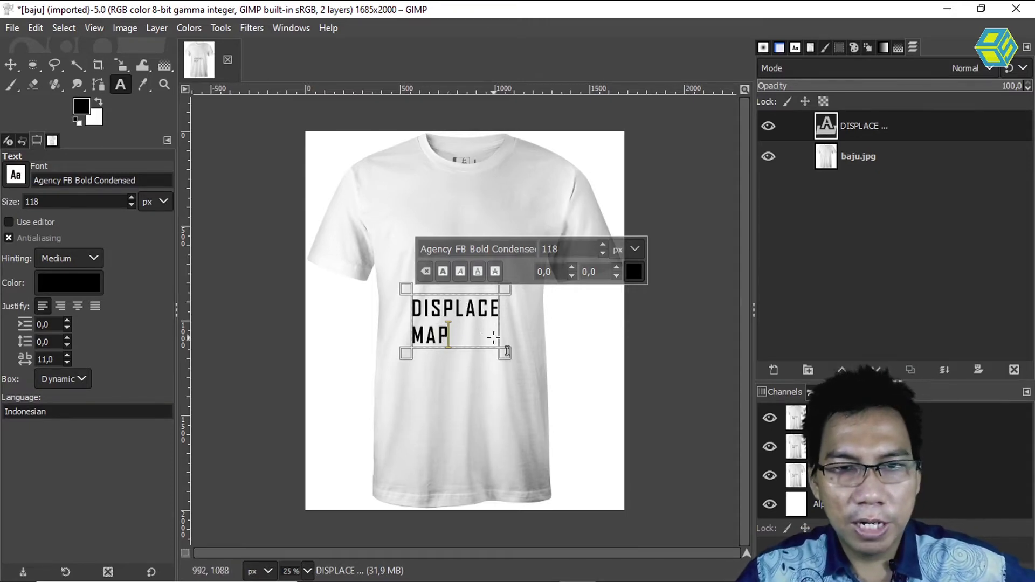
mouse_move(450, 339)
left_mouse_down()
mouse_move(422, 345)
mouse_move(419, 328)
left_mouse_up()
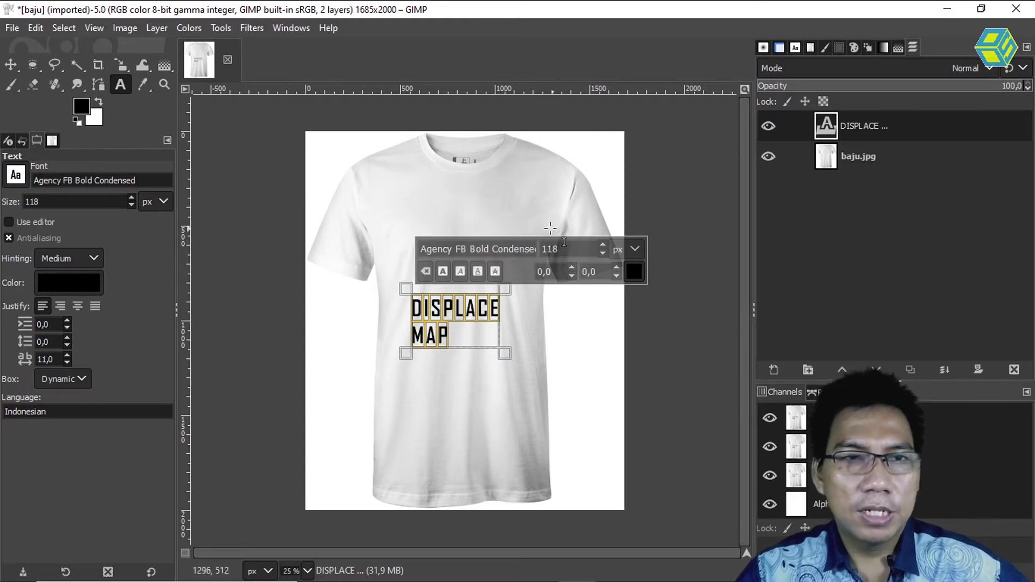
Step: Center-justify the title and enlarge the lettering to 251 px in a bigger text box
left_click(78, 307)
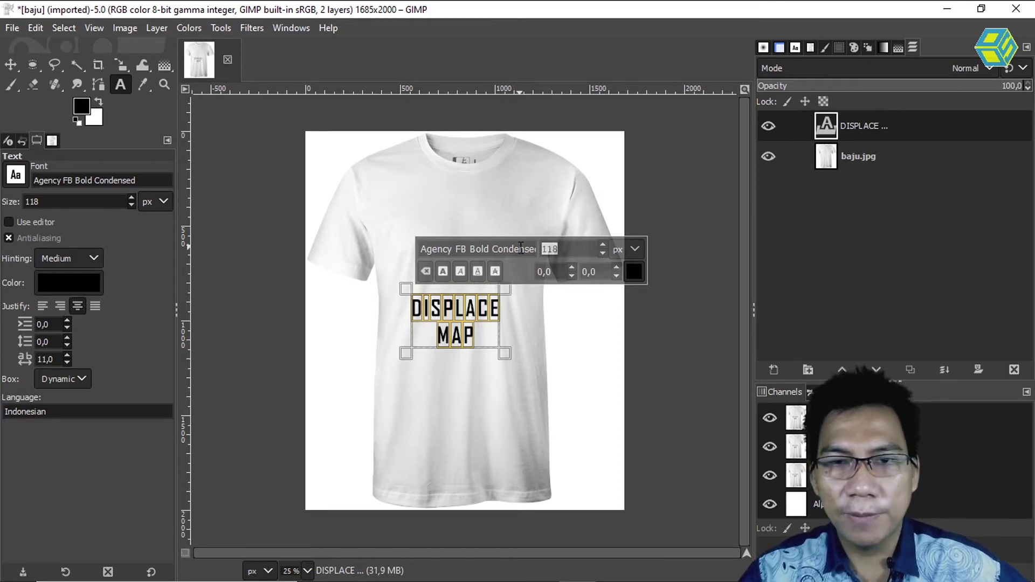
key("Up")
key("Up")
key("Up")
key("Up")
key("Up")
key("Up")
key("Up")
key("Up")
key("Up")
key("Up")
key("Up")
key("Up")
key("Up")
key("Up")
key("Up")
key("Up")
key("Up")
key("Up")
key("Up")
key("Up")
key("Up")
key("Up")
key("Up")
key("Up")
key("Up")
key("Up")
key("Up")
key("Up")
key("Up")
key("Up")
key("Up")
key("Up")
key("Up")
key("Up")
key("Up")
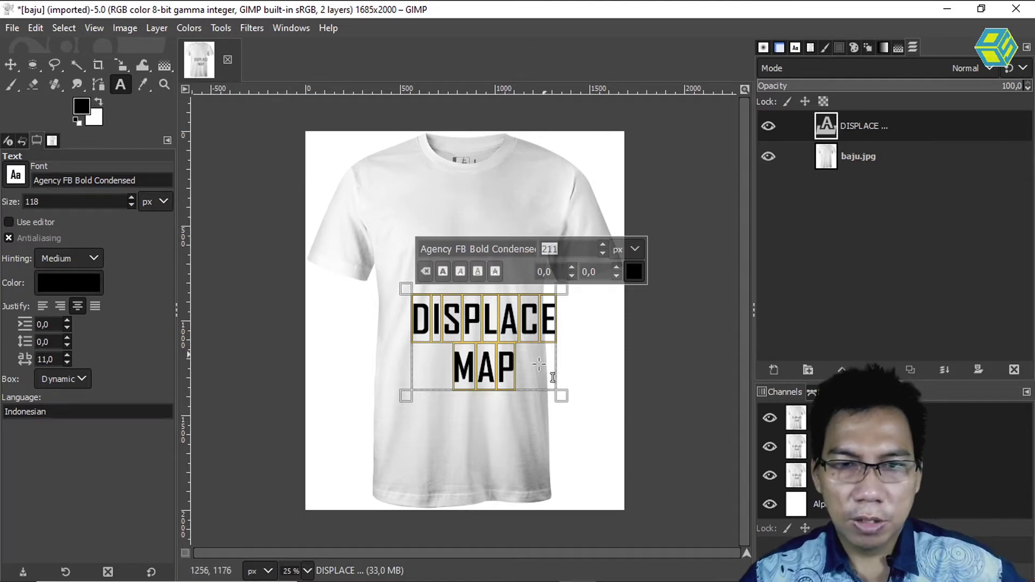
left_click_drag(575, 413, 603, 430)
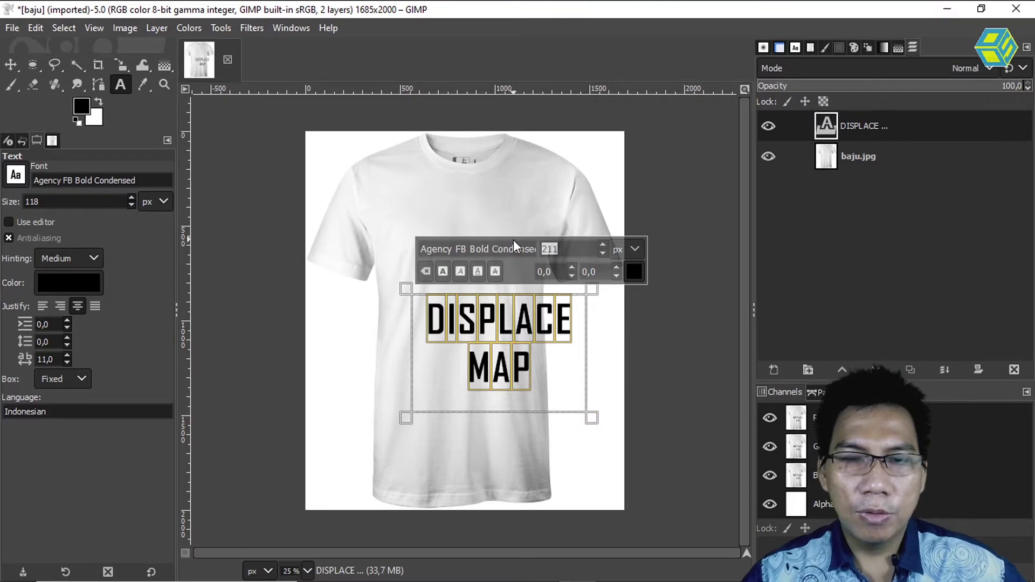
key("Up")
key("Up")
key("Up")
key("Up")
key("Up")
key("Up")
key("Up")
key("Up")
key("Up")
key("Up")
key("Up")
key("Up")
key("Up")
key("Up")
key("Up")
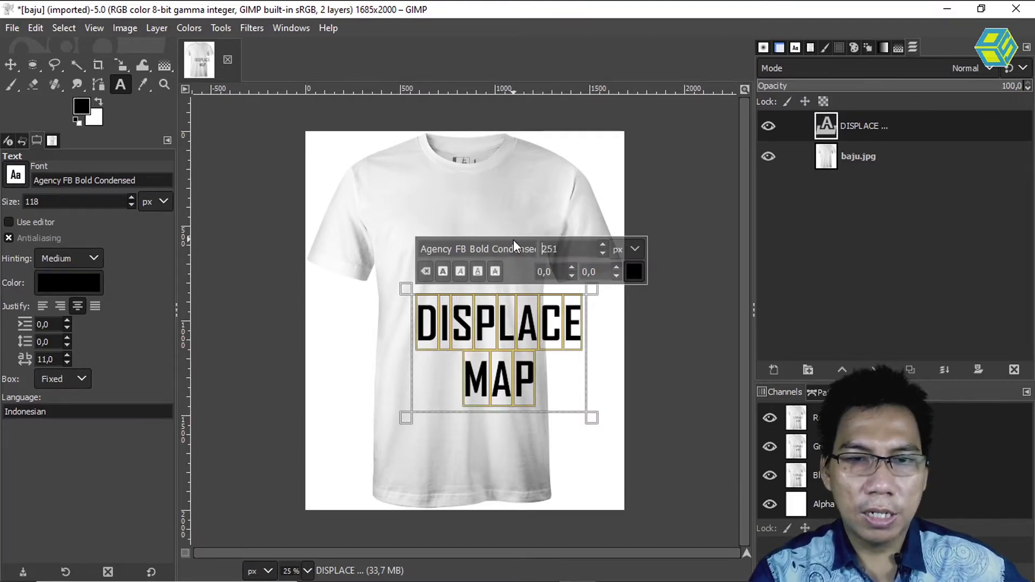
key("Down")
key("Down")
key("Down")
key("Down")
key("Down")
key("Down")
key("Down")
key("Down")
key("Down")
key("Down")
key("Down")
key("Down")
key("Down")
key("Down")
key("Down")
key("Down")
key("Down")
key("Down")
key("Down")
key("Down")
key("Down")
key("Down")
key("Down")
key("Down")
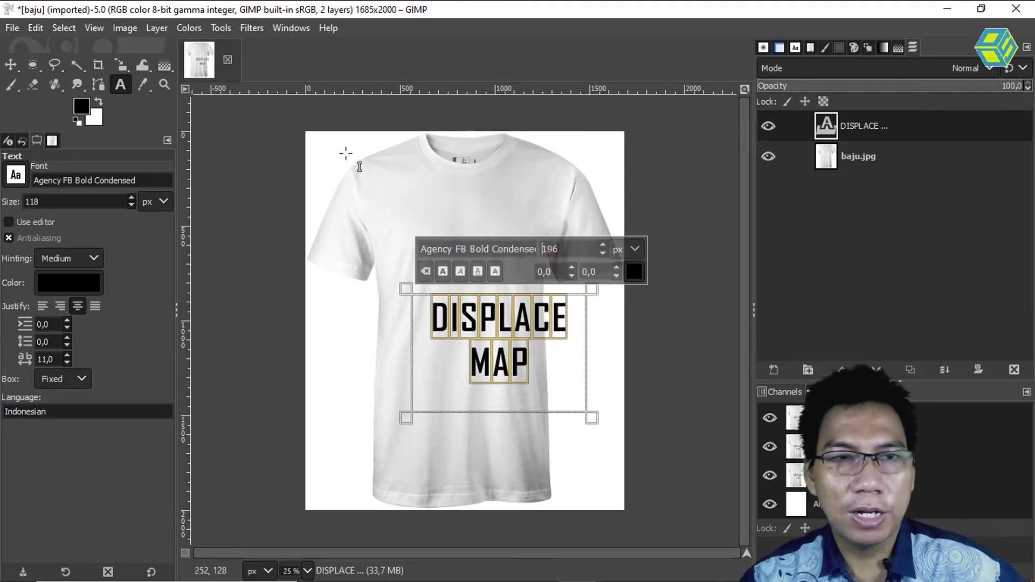
Step: Drag the DISPLACE MAP text layer down onto the shirt's lower torso
left_click(10, 65)
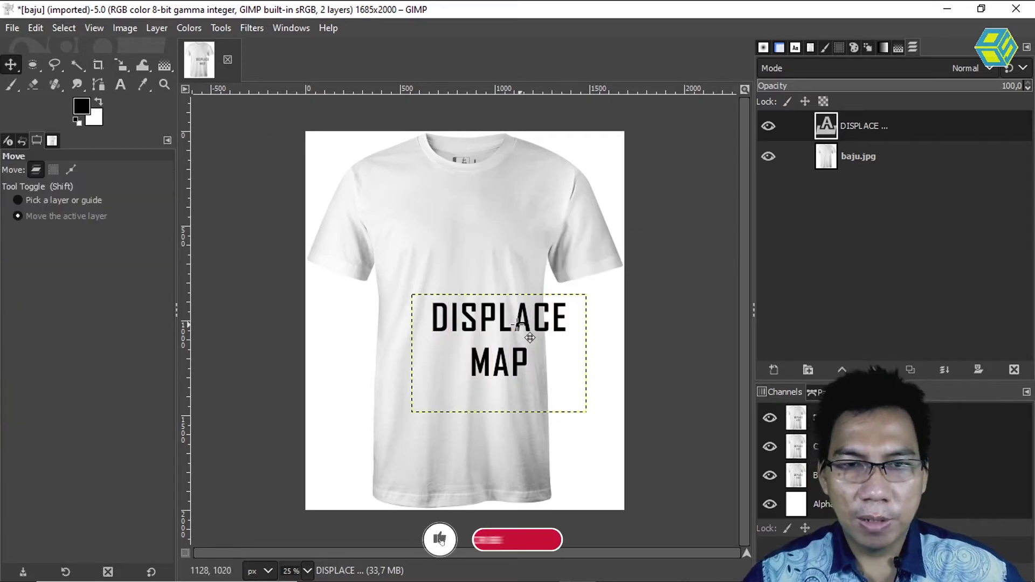
mouse_move(504, 332)
left_mouse_down()
mouse_move(447, 330)
mouse_move(469, 289)
mouse_move(465, 451)
mouse_move(469, 439)
left_mouse_up()
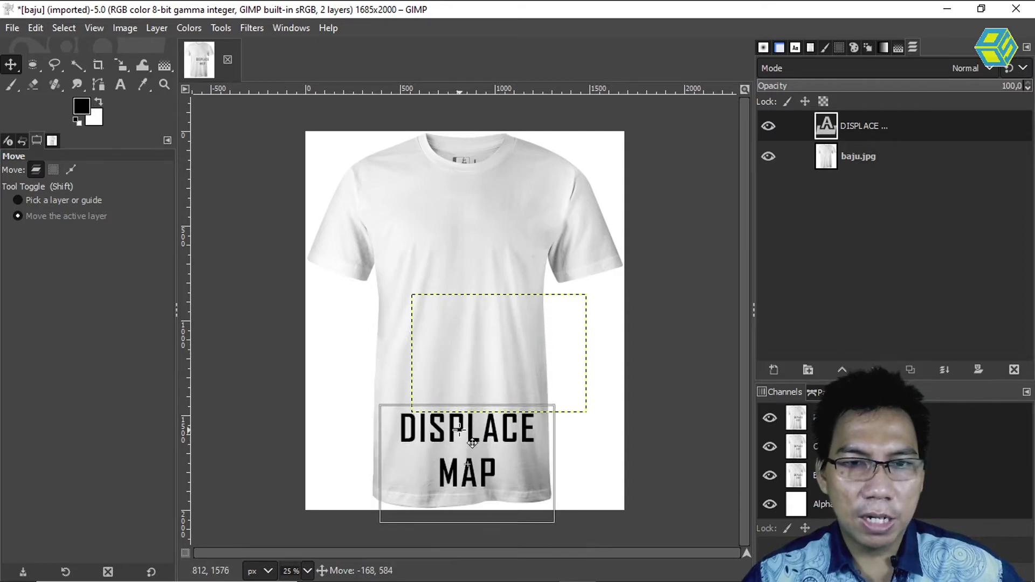
mouse_move(469, 439)
left_mouse_down()
mouse_move(459, 284)
mouse_move(473, 365)
left_mouse_up()
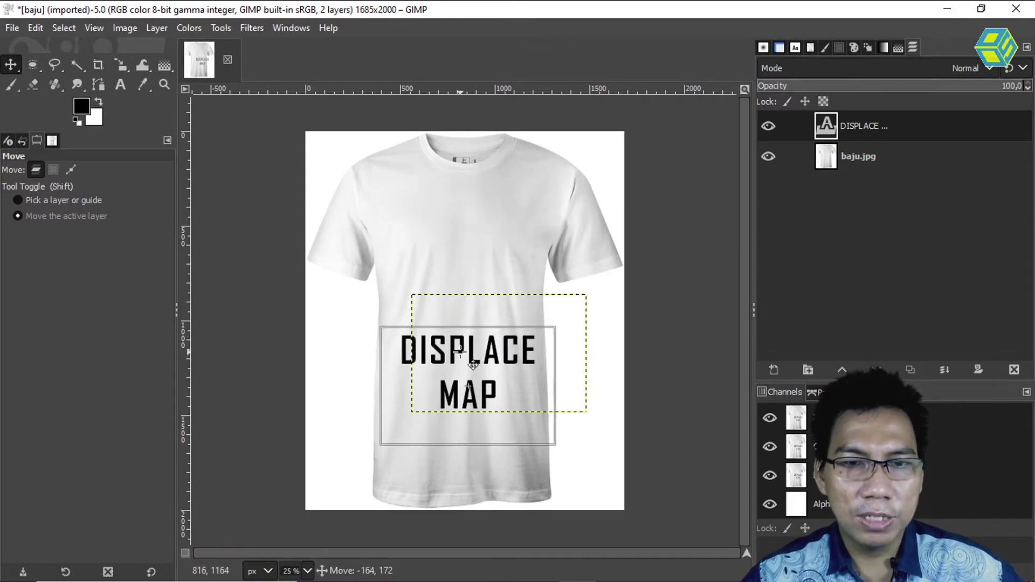
left_click_drag(473, 365, 473, 365)
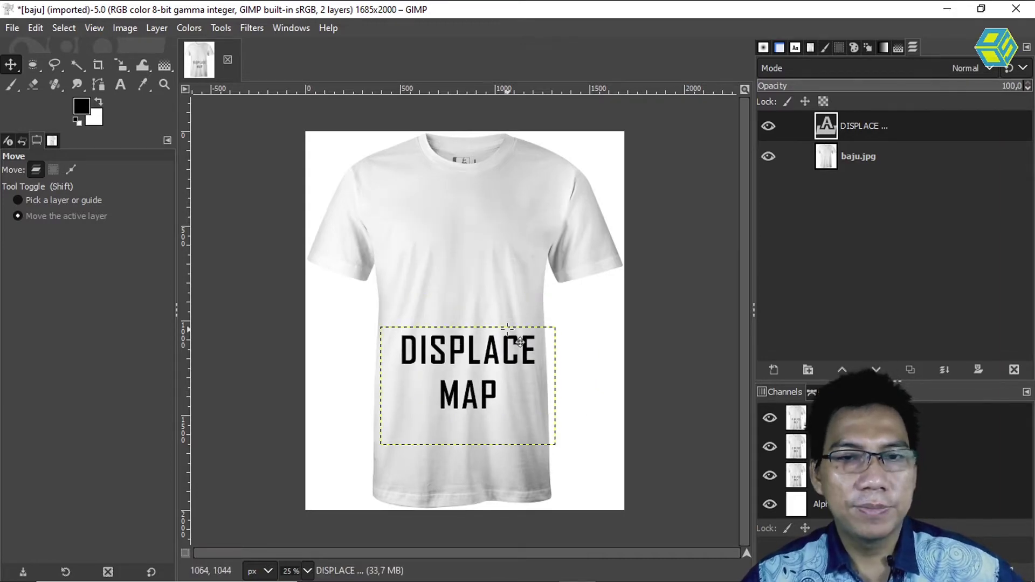
Step: Select all the DISPLACE MAP text and bring up its text colour chooser
double_click(827, 125)
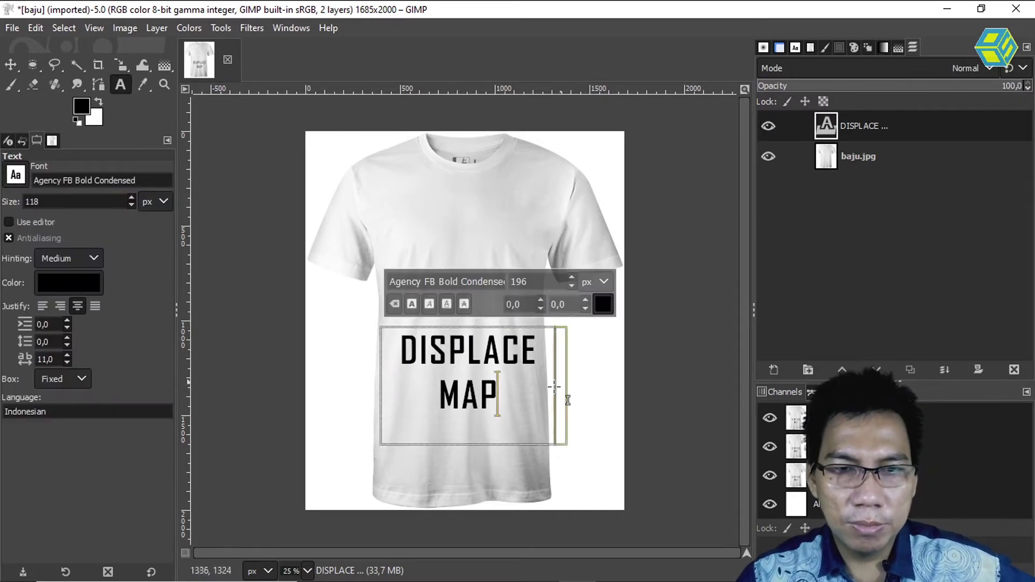
left_click_drag(508, 409, 412, 371)
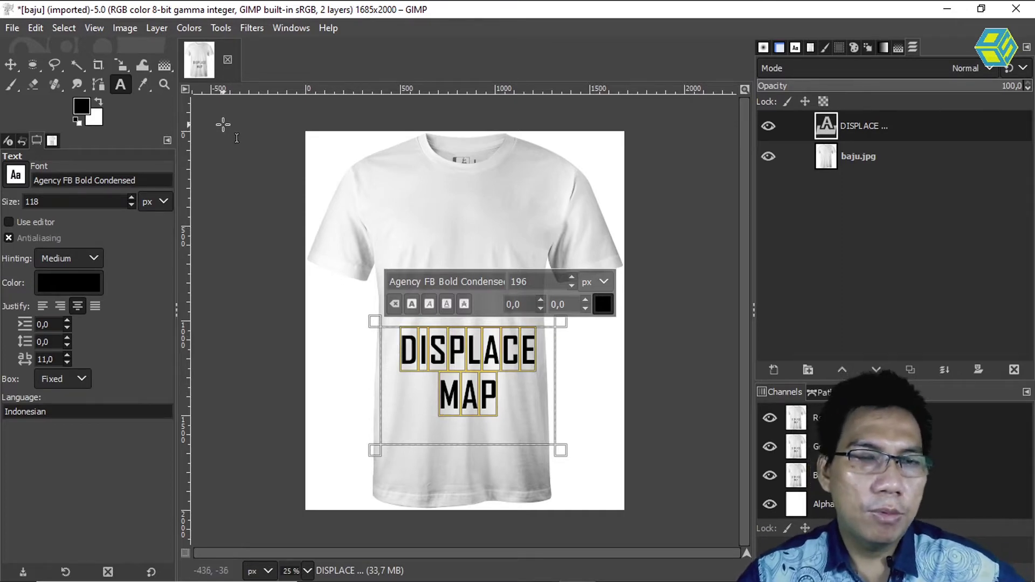
left_click(81, 108)
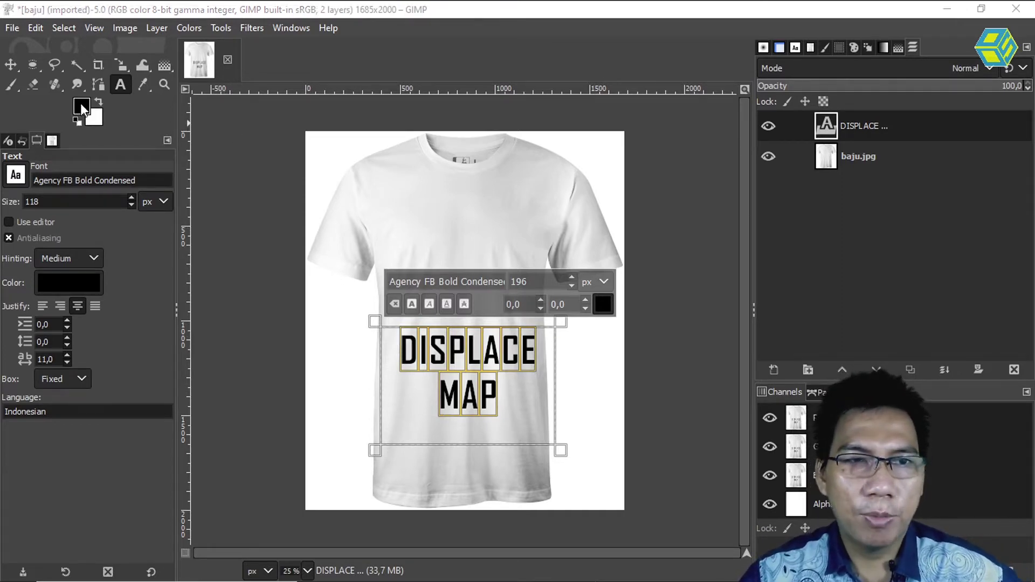
left_click(143, 106)
left_click_drag(119, 74, 128, 54)
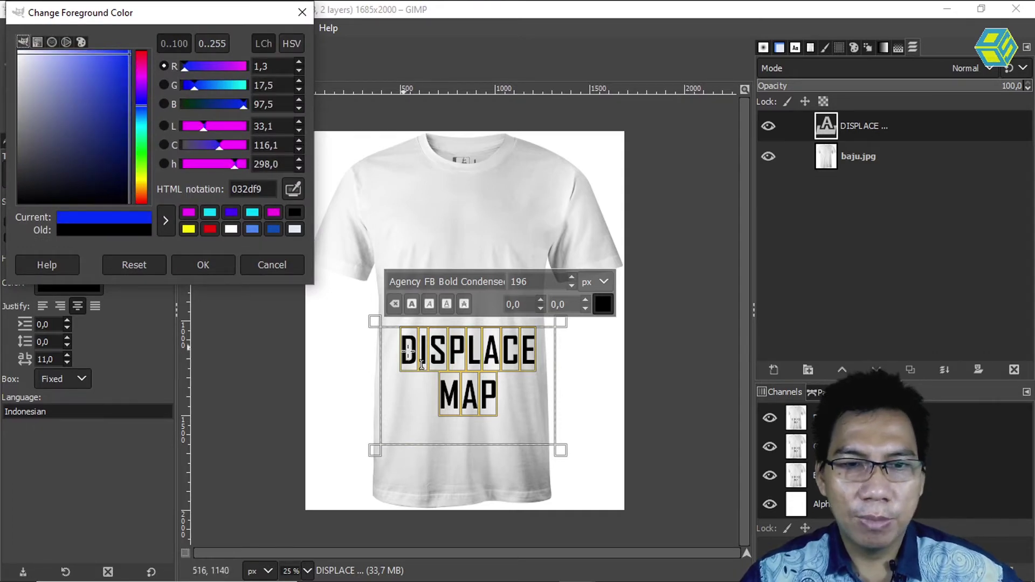
left_click_drag(408, 350, 507, 394)
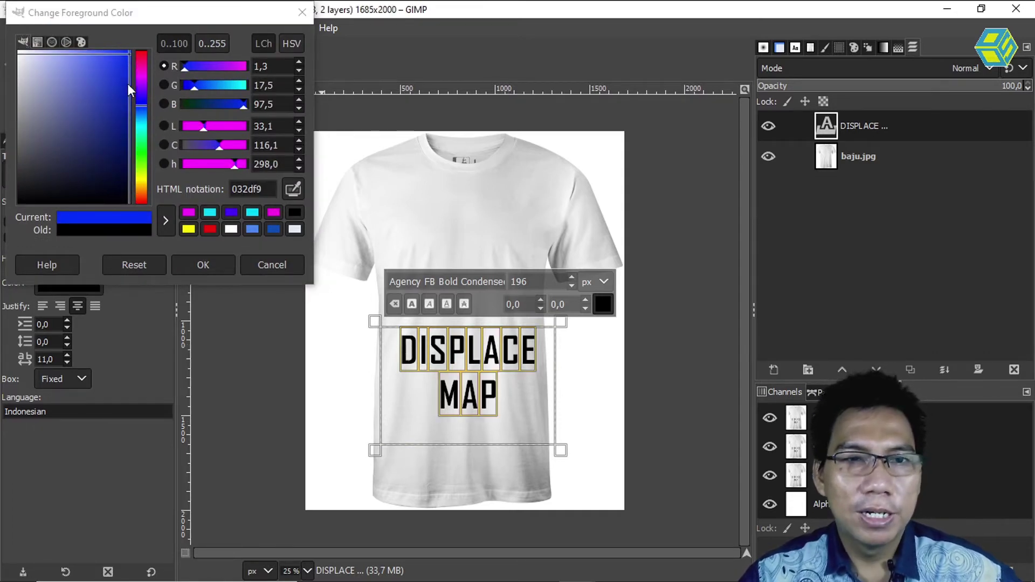
left_click(602, 304)
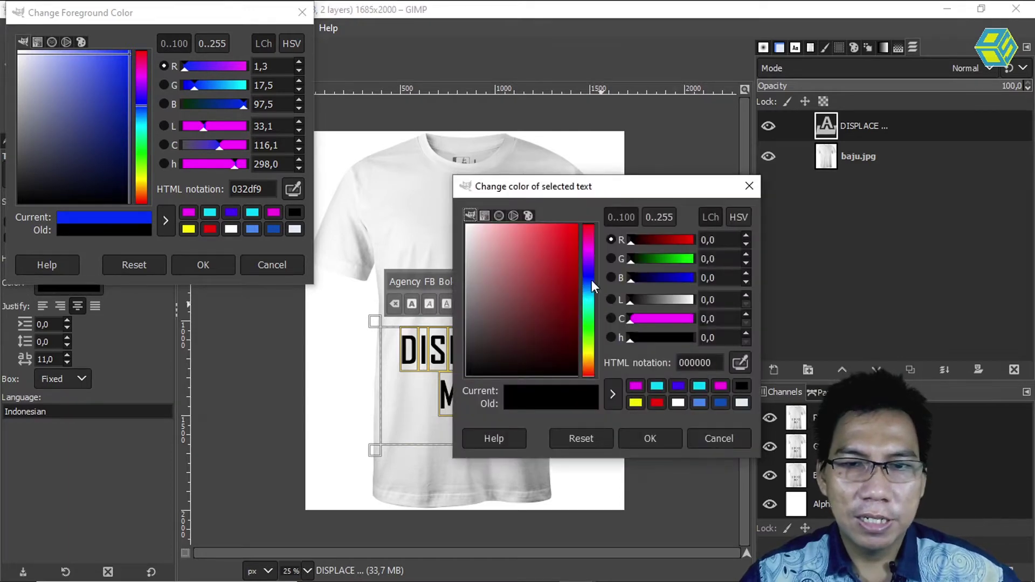
left_click(275, 265)
Step: Recolour the text cyan, then darken it to teal 079da7
left_click_drag(574, 237, 577, 228)
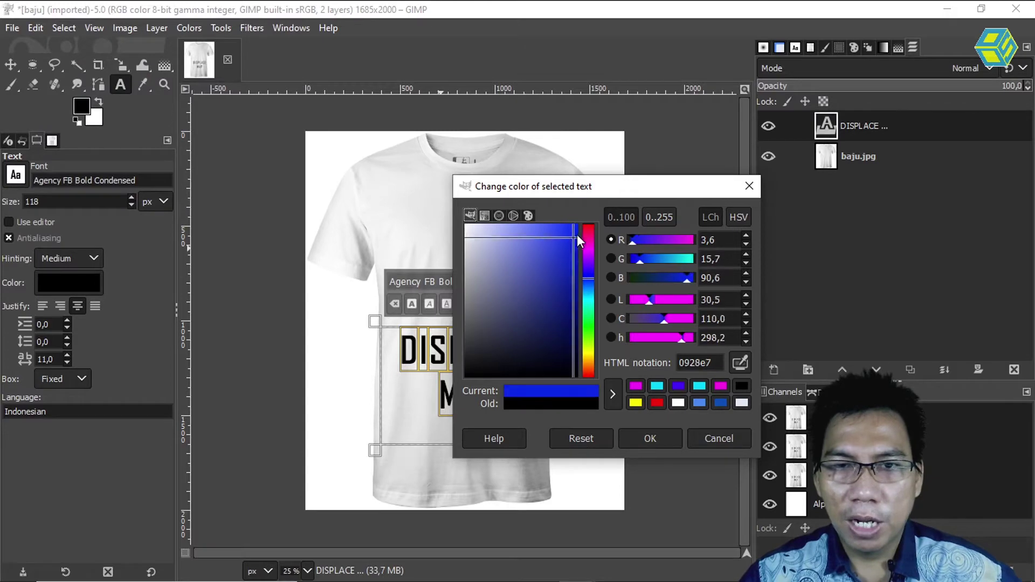
left_click_drag(600, 184, 713, 172)
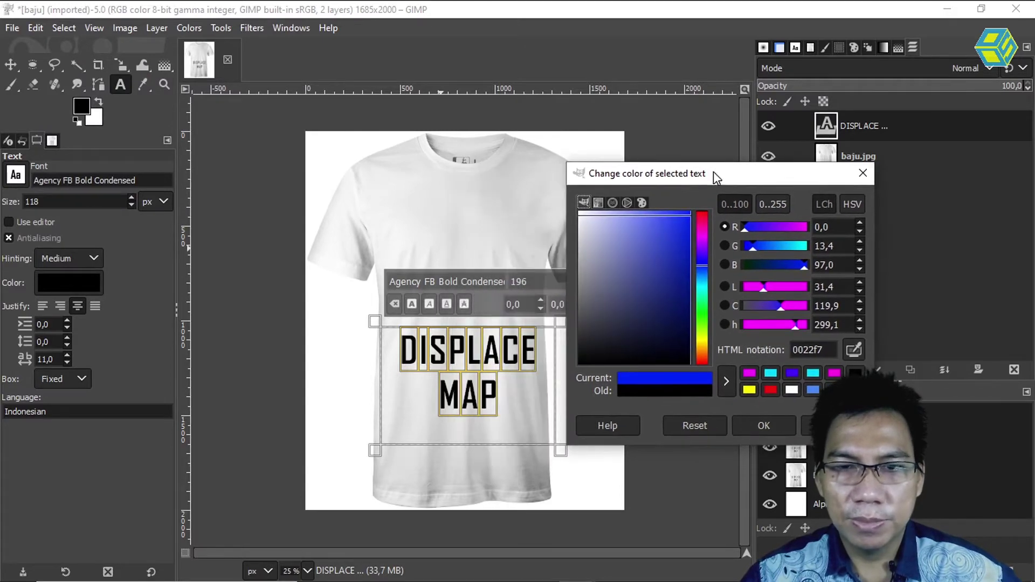
left_click_drag(703, 272, 700, 287)
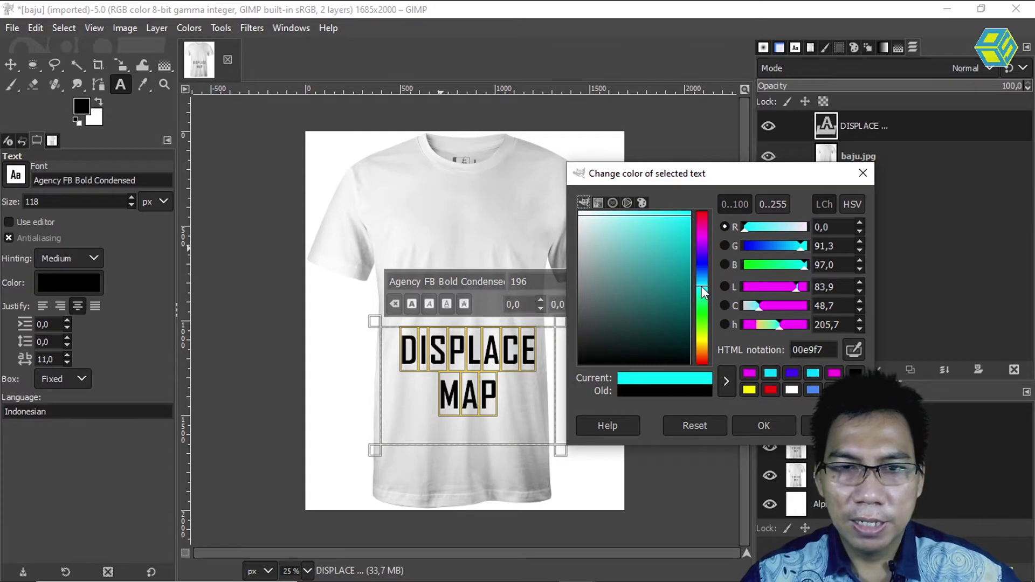
left_click_drag(684, 216, 685, 227)
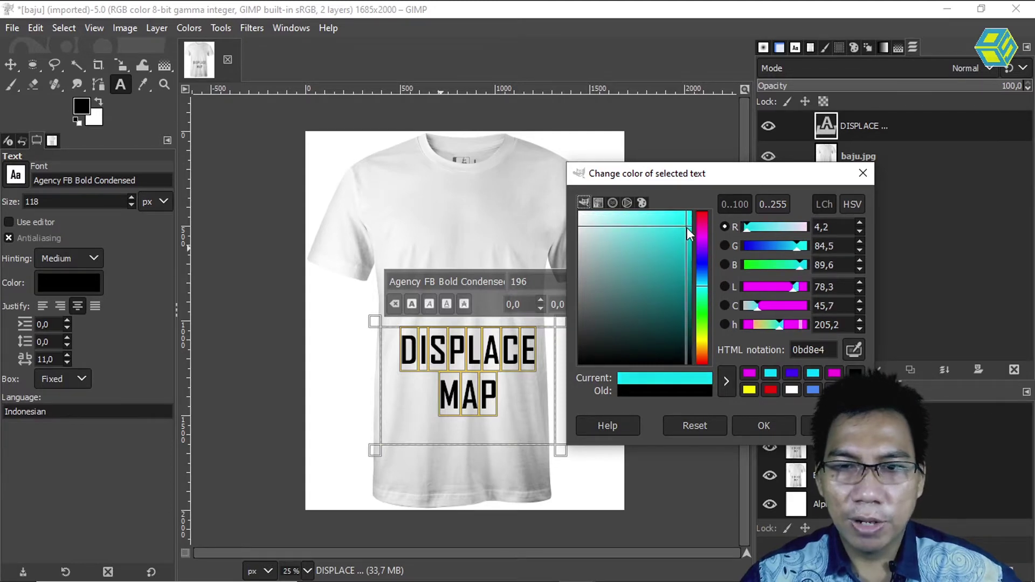
left_click(762, 425)
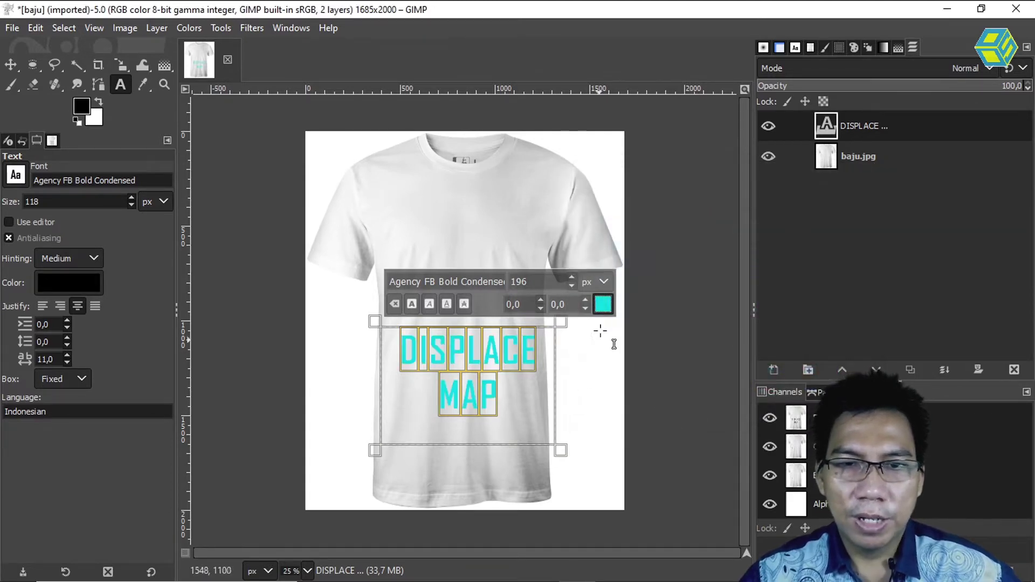
left_click(603, 305)
left_click_drag(579, 247, 580, 277)
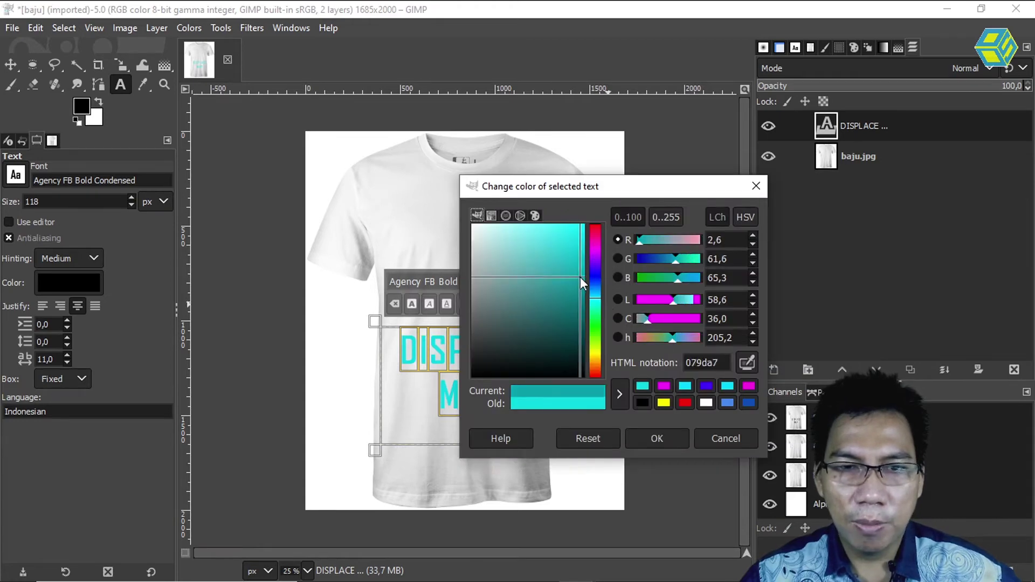
left_click(673, 437)
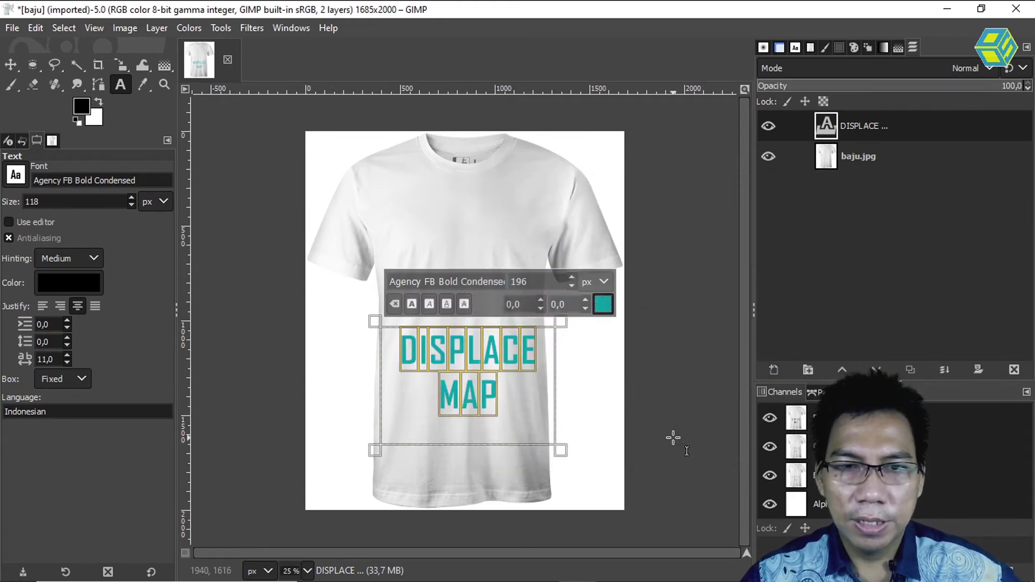
Step: Move the DISPLACE MAP text up about 400 px onto the chest, then fit the image in the window
left_click(11, 65)
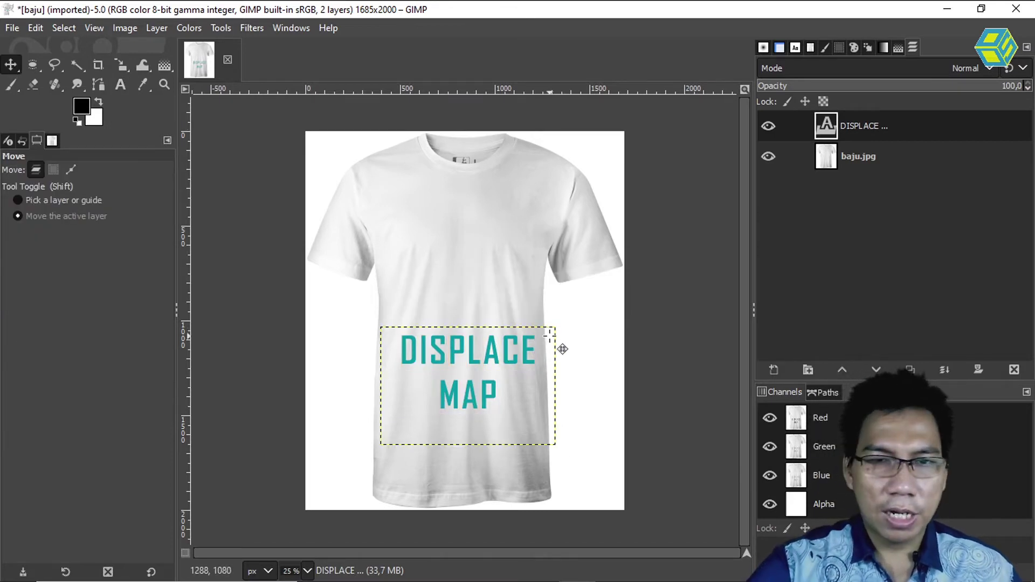
scroll(550, 335, "up", 1, "ctrl")
scroll(549, 335, "up", 1, "ctrl")
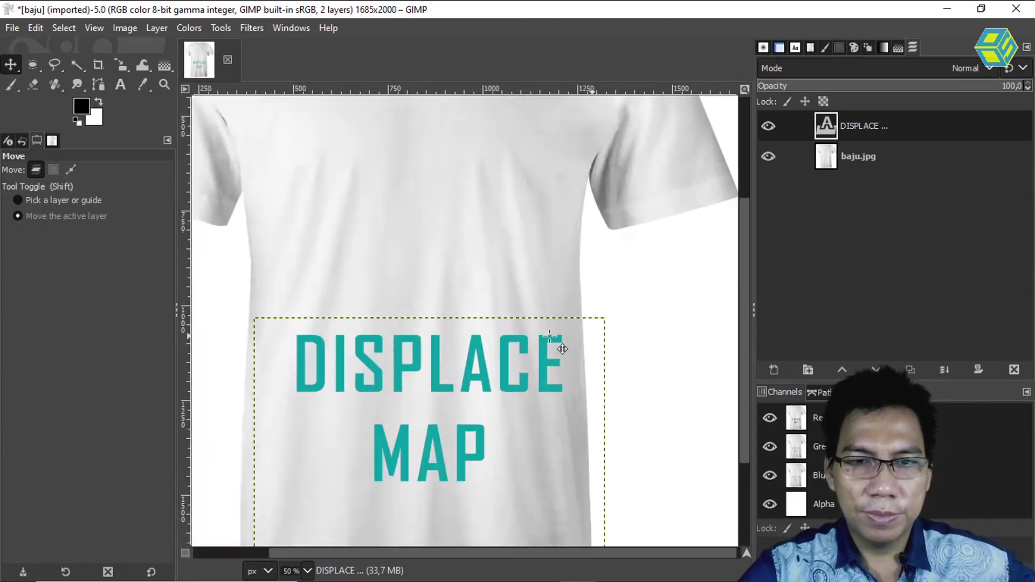
scroll(560, 347, "up", 1, "ctrl")
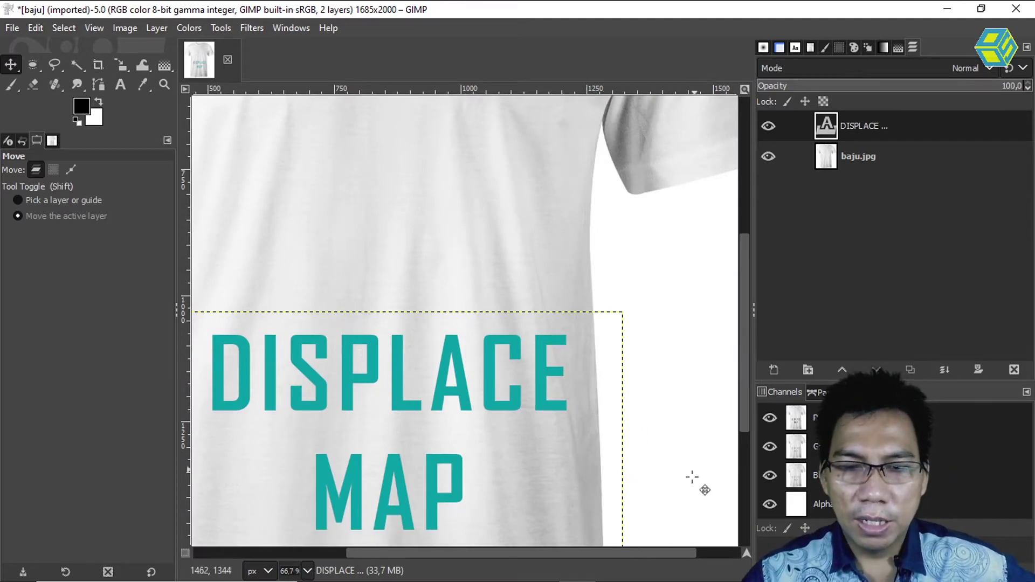
left_click_drag(658, 553, 606, 549)
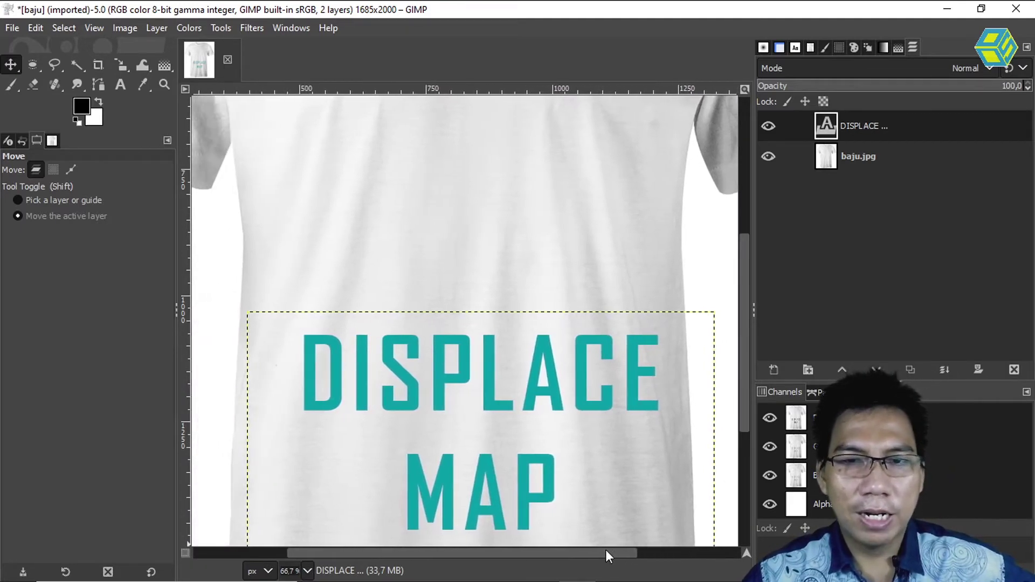
left_click_drag(575, 400, 562, 399)
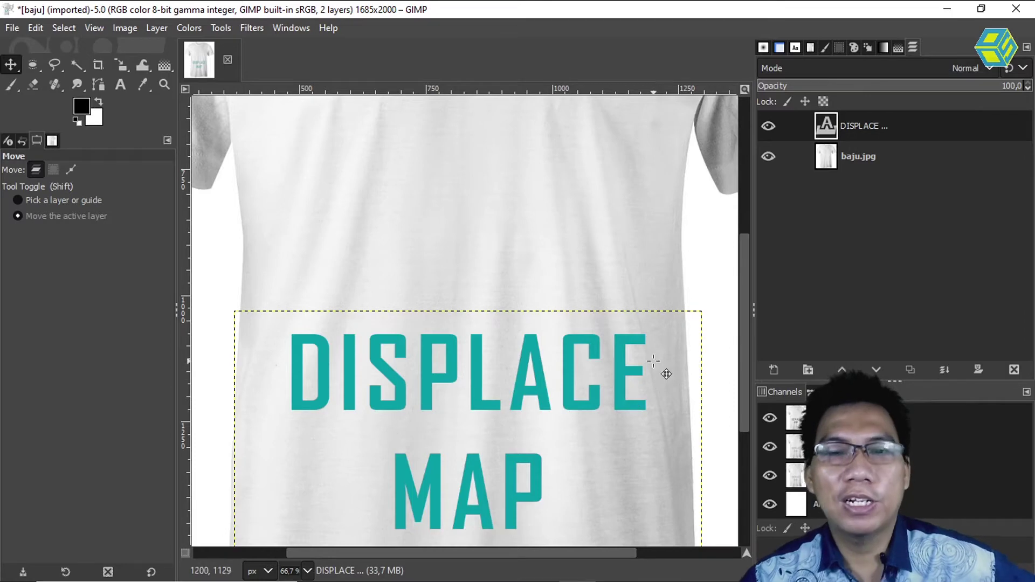
scroll(539, 421, "up", 3)
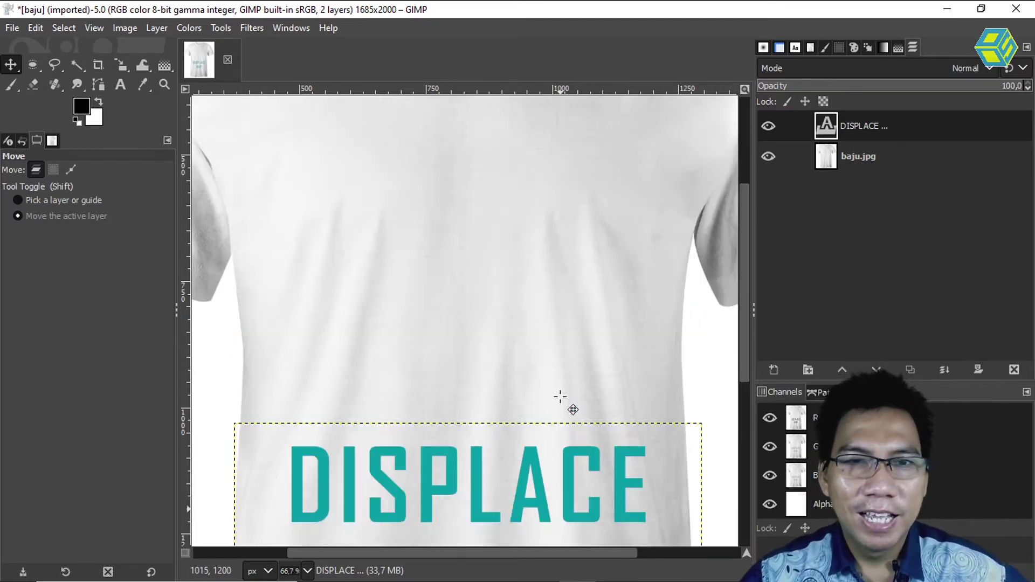
left_click_drag(474, 487, 469, 286)
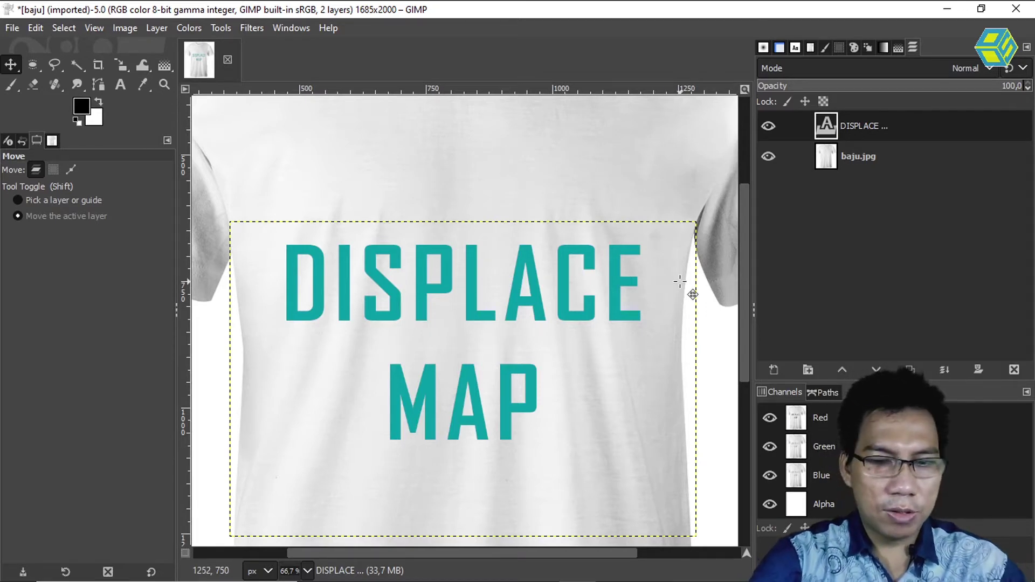
key("shift+ctrl+j")
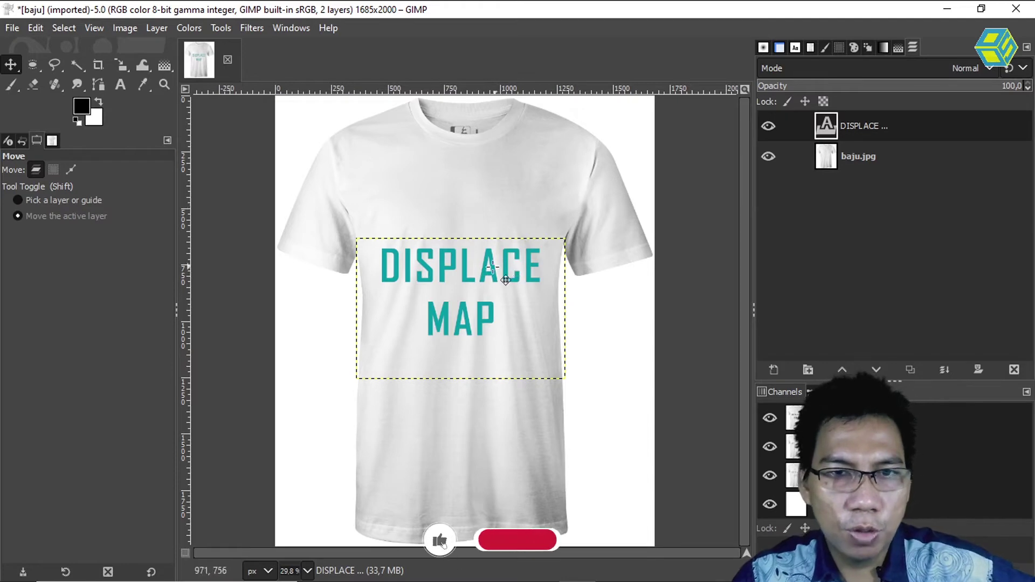
left_click(862, 156)
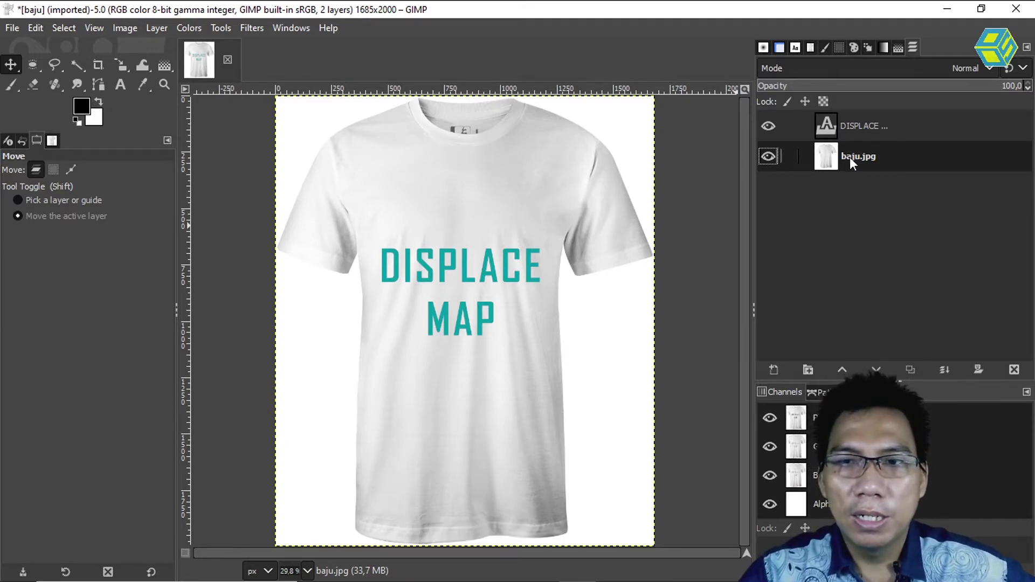
Step: Duplicate baju.jpg and stack the copy above the DISPLACE text layer
right_click(851, 157)
left_click(888, 165)
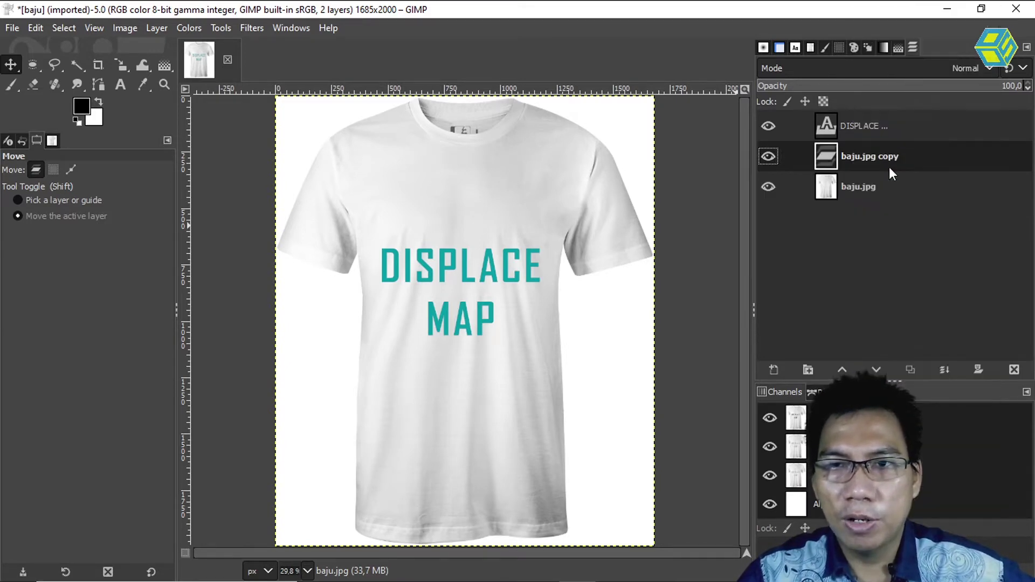
left_click_drag(855, 161, 838, 126)
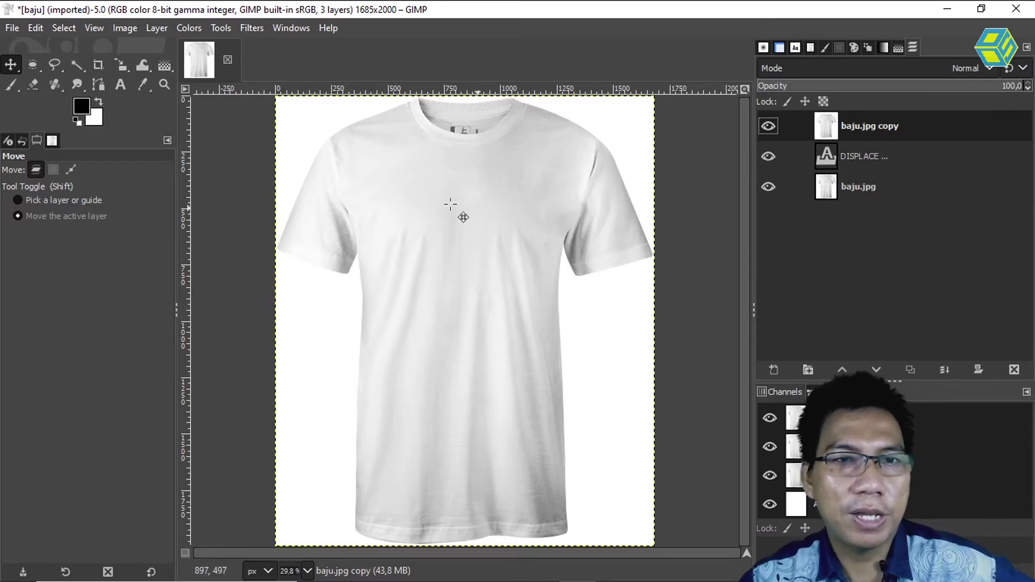
Step: Apply Brightness-Contrast to the baju.jpg copy with brightness -78 and contrast 66
left_click(186, 28)
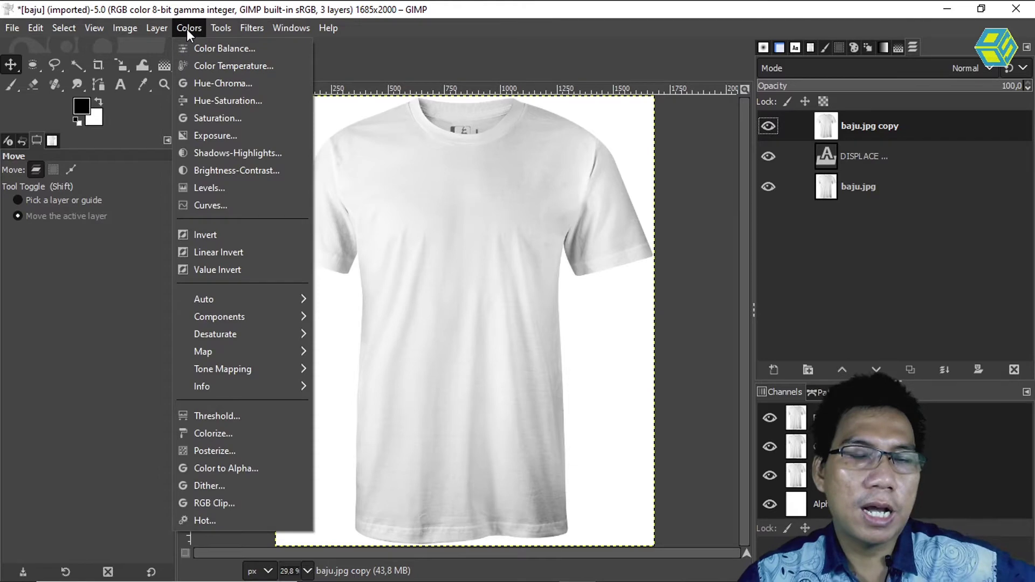
left_click(248, 170)
mouse_move(194, 337)
left_mouse_down()
mouse_move(234, 338)
mouse_move(256, 356)
mouse_move(150, 337)
left_mouse_up()
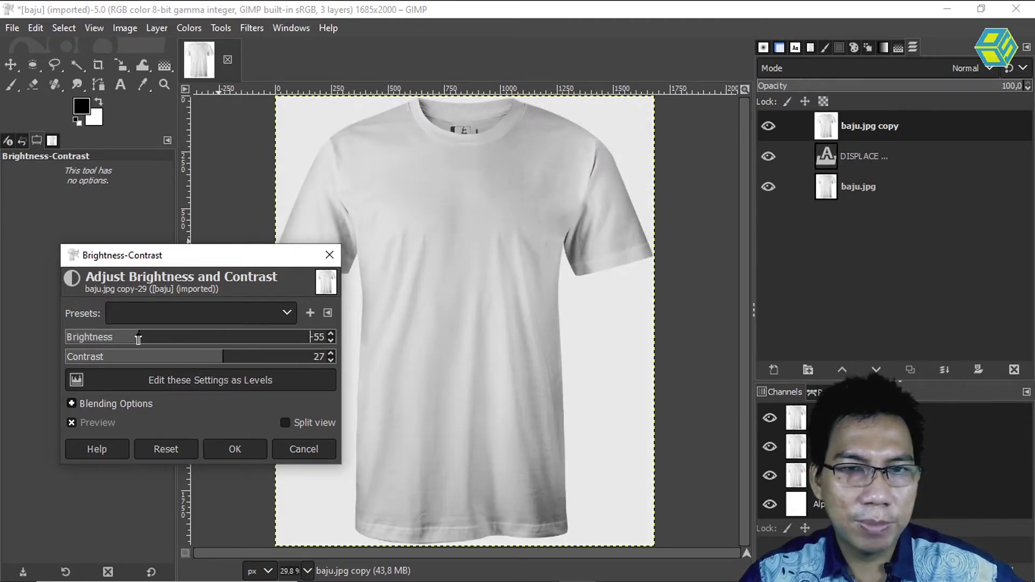
left_click_drag(138, 338, 127, 338)
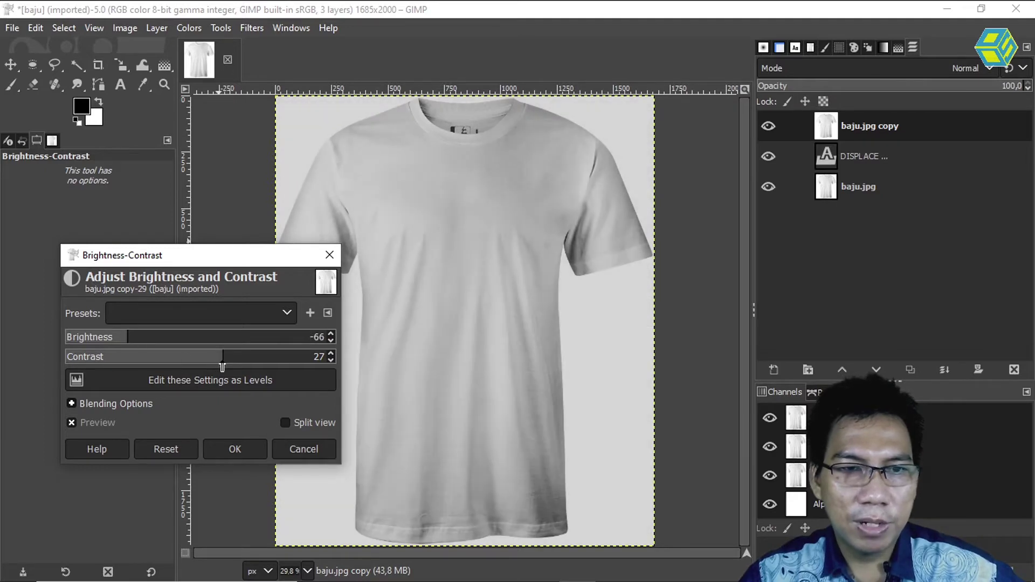
left_click_drag(237, 356, 258, 357)
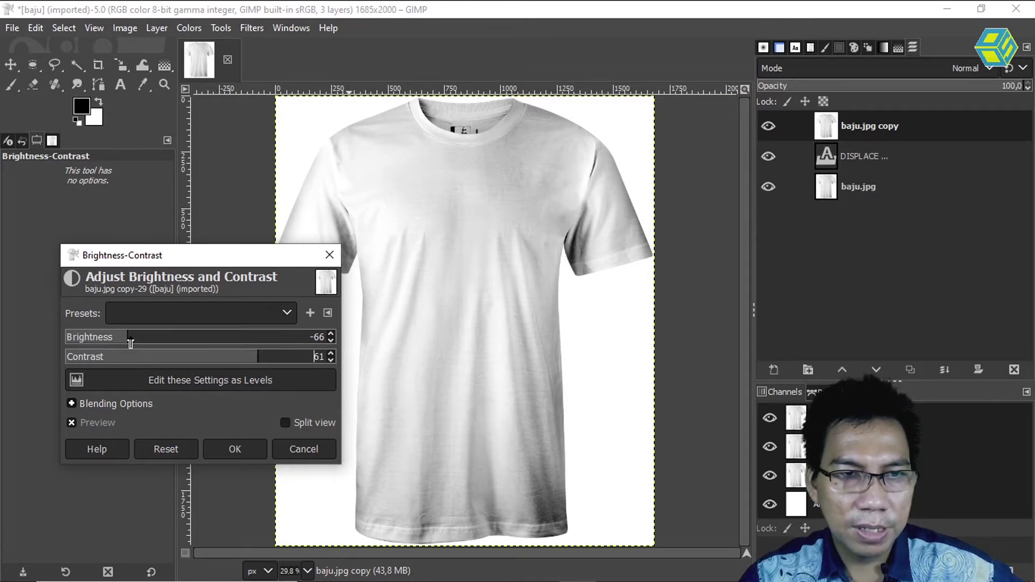
left_click_drag(123, 338, 112, 338)
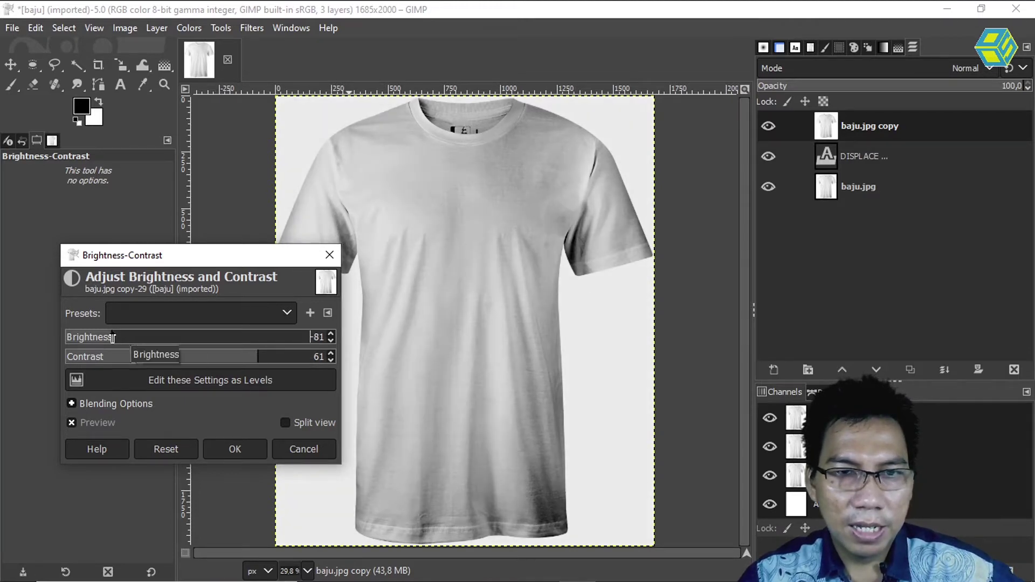
left_click_drag(258, 358, 263, 358)
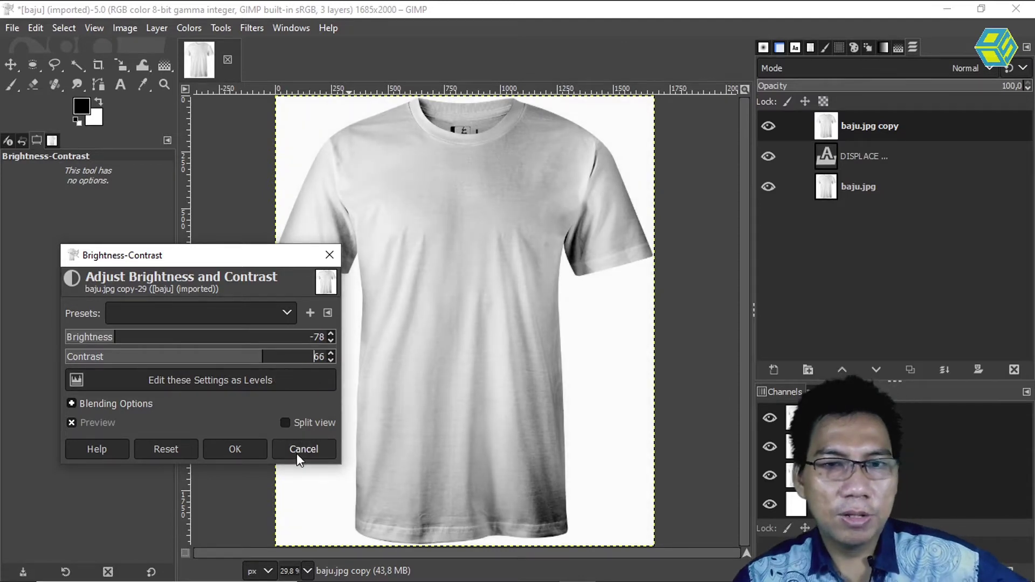
left_click(247, 448)
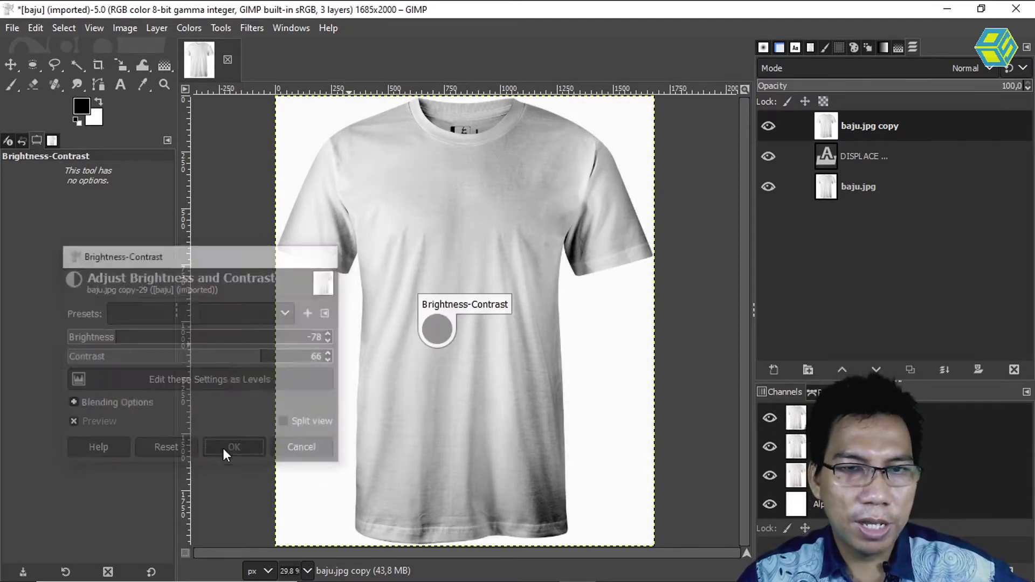
Step: Toggle the adjusted copy layer's visibility off and on to compare
left_click(765, 125)
left_click(766, 124)
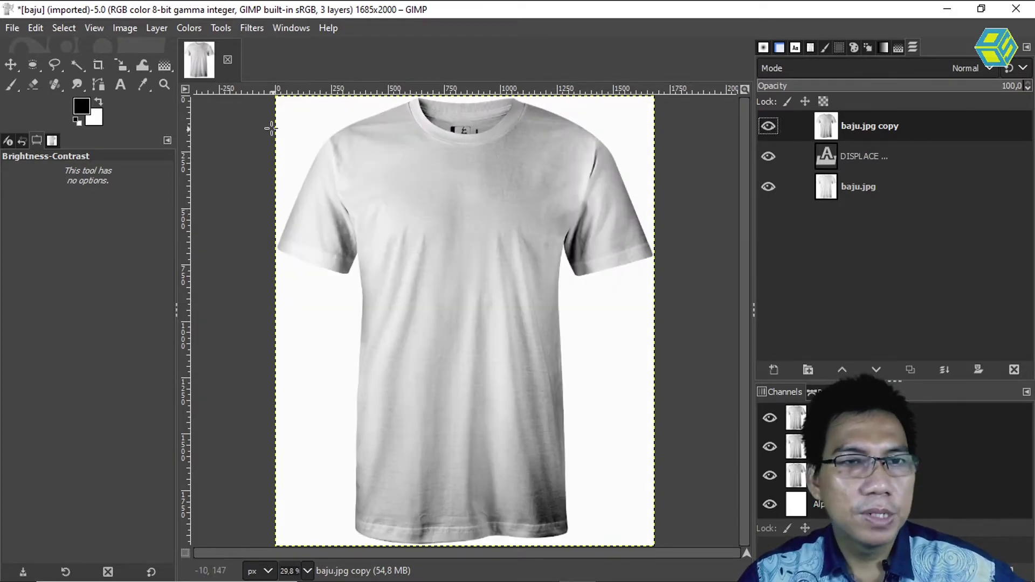
left_click(188, 28)
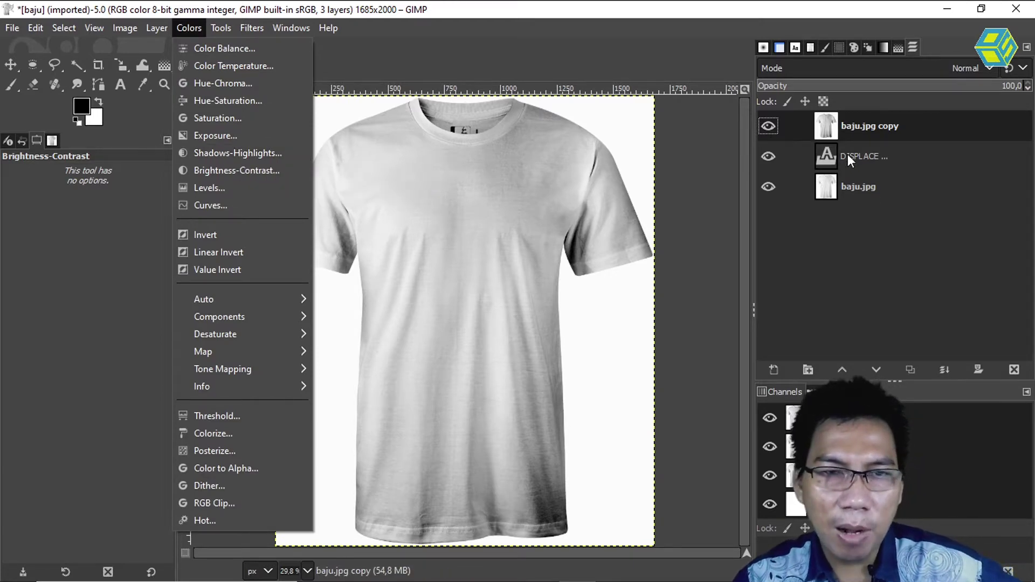
Step: Apply a second Brightness-Contrast pass with brightness -32 and contrast 41
left_click(253, 172)
left_click_drag(193, 362, 199, 360)
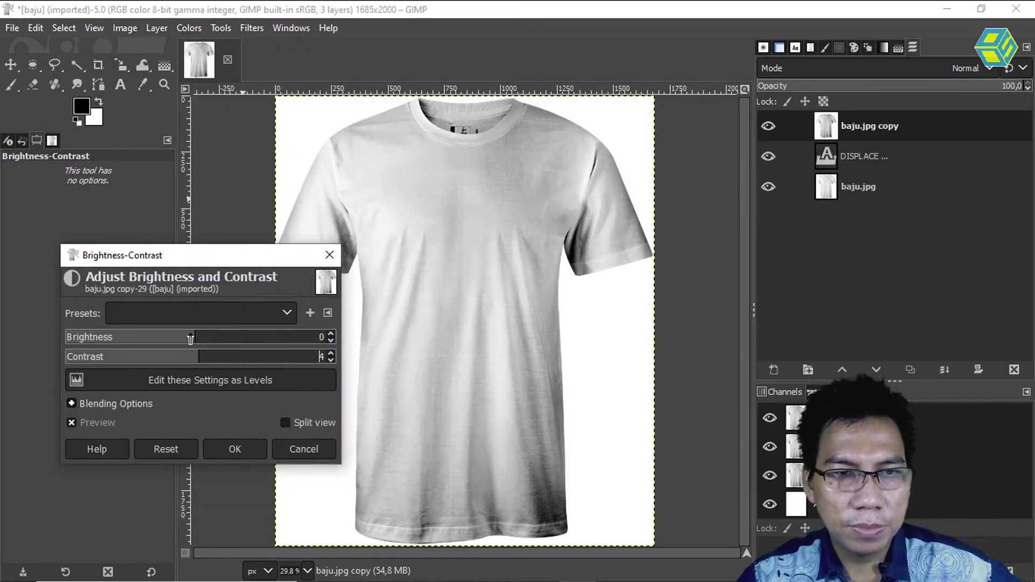
left_click_drag(191, 337, 171, 337)
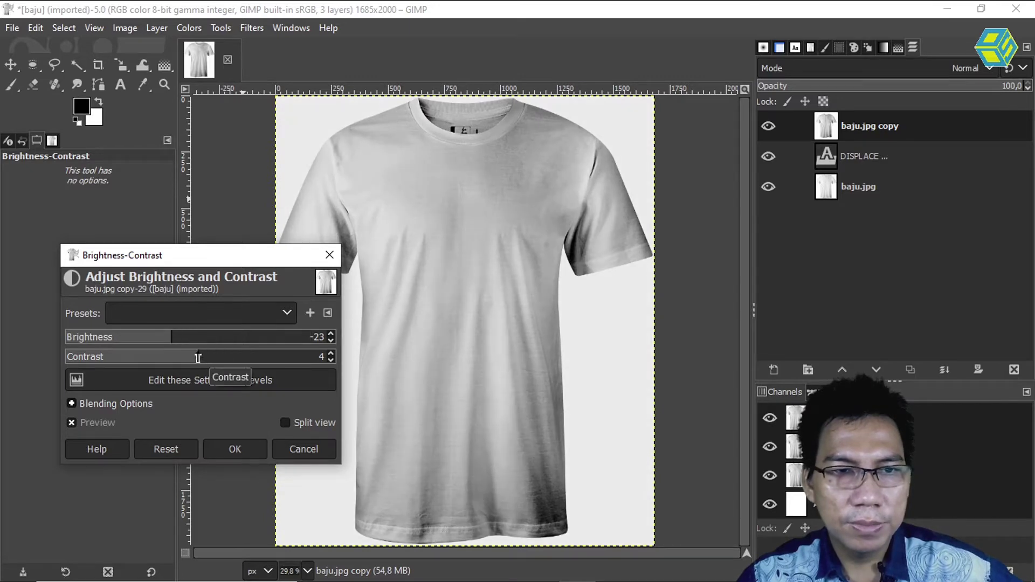
left_click_drag(199, 358, 219, 361)
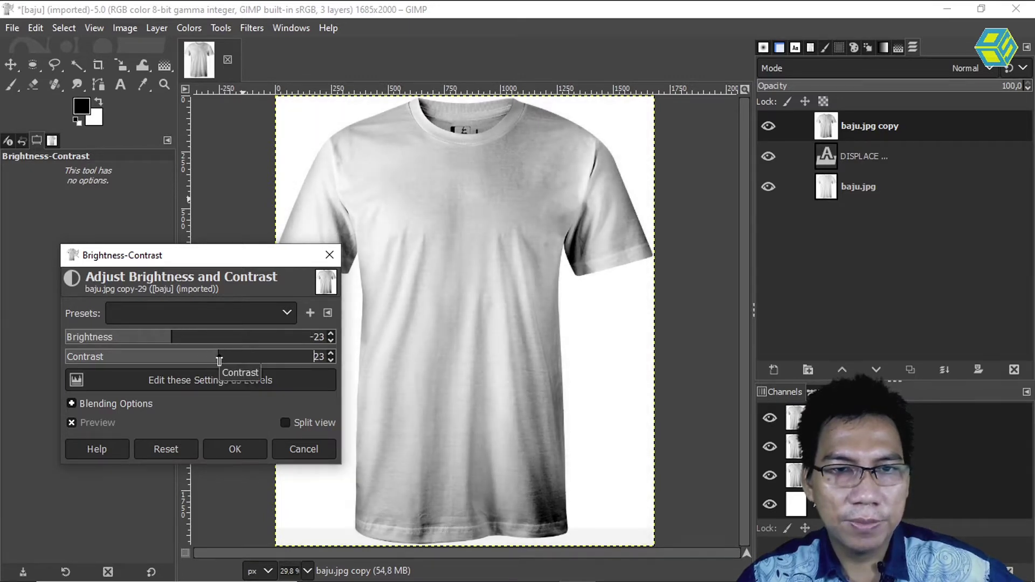
left_click_drag(167, 337, 163, 338)
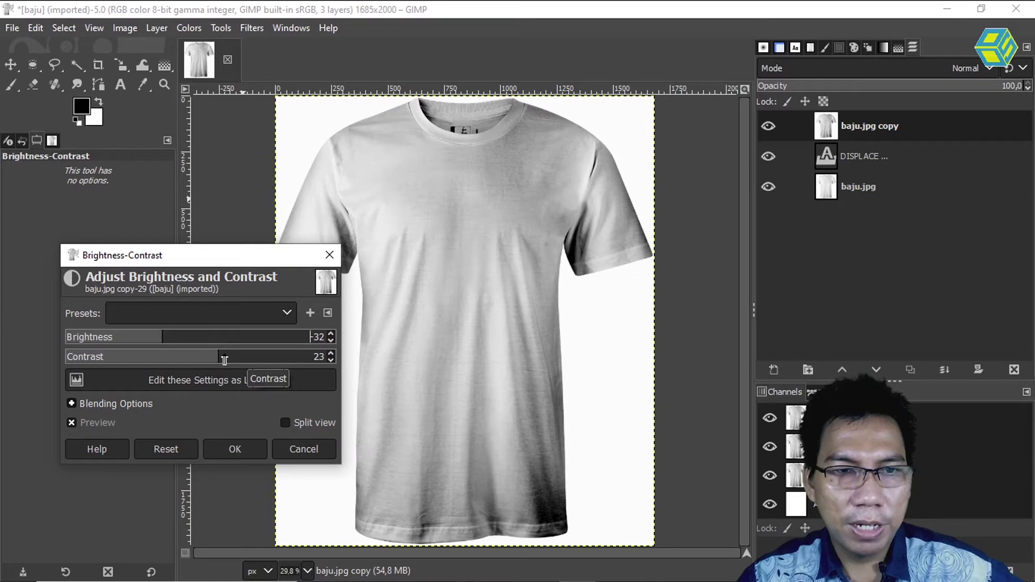
left_click_drag(227, 357, 237, 357)
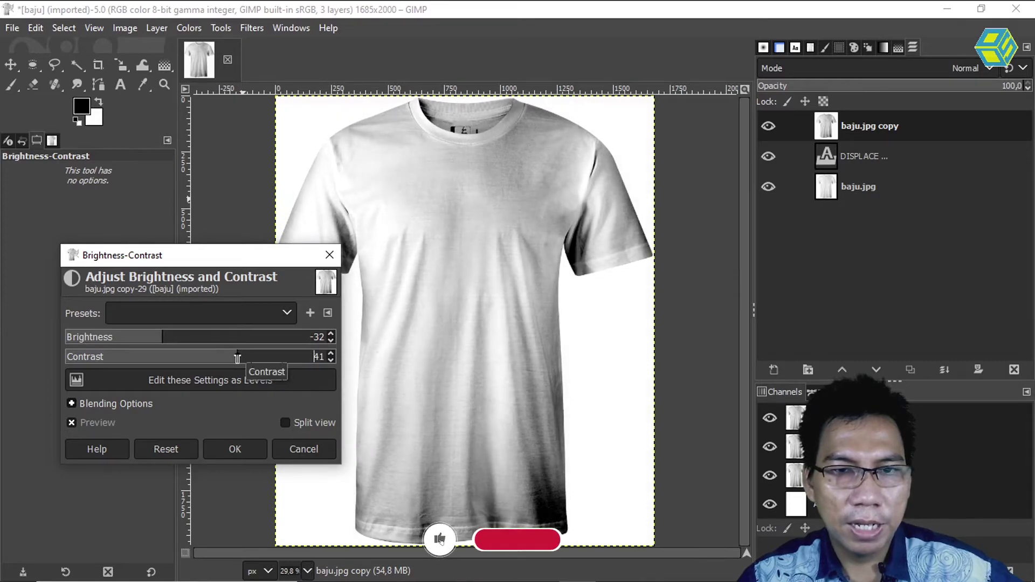
left_click(155, 337)
left_click_drag(156, 338, 162, 338)
left_click(248, 451)
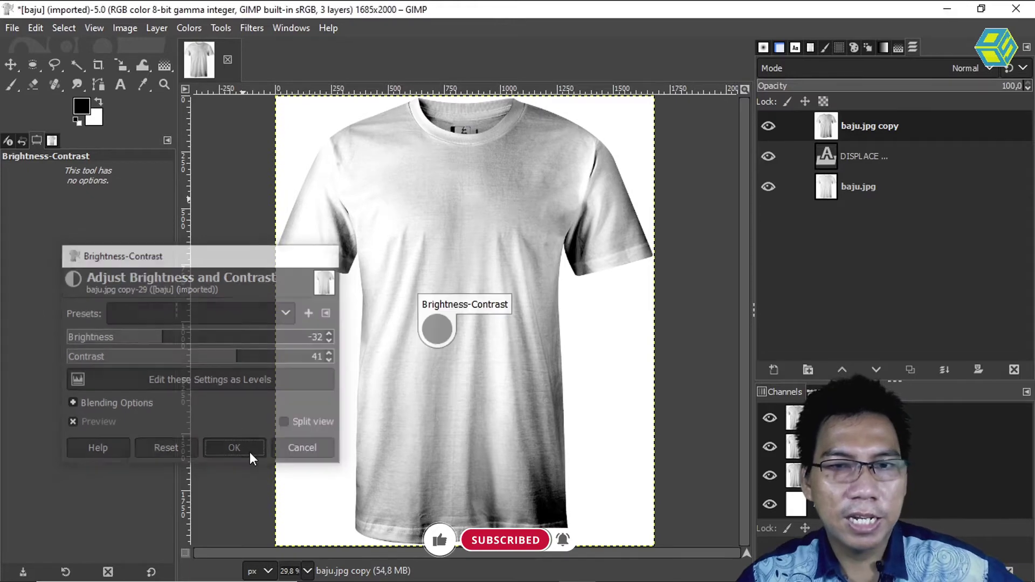
Step: Rename the adjusted baju.jpg copy layer to 'pola displace', then select the DISPLACE MAP text layer
double_click(873, 126)
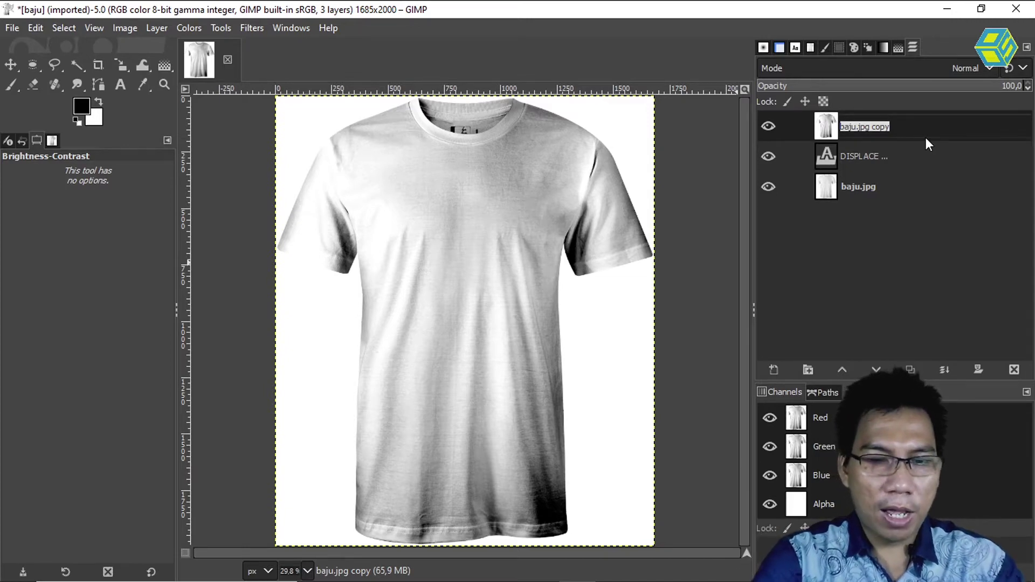
type("pola")
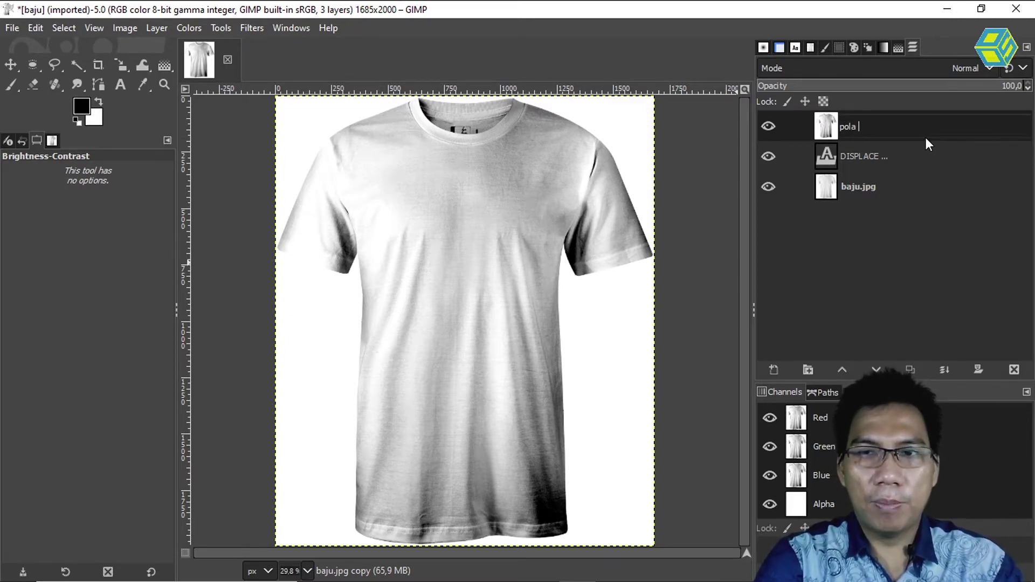
type(" pendukung Dipl")
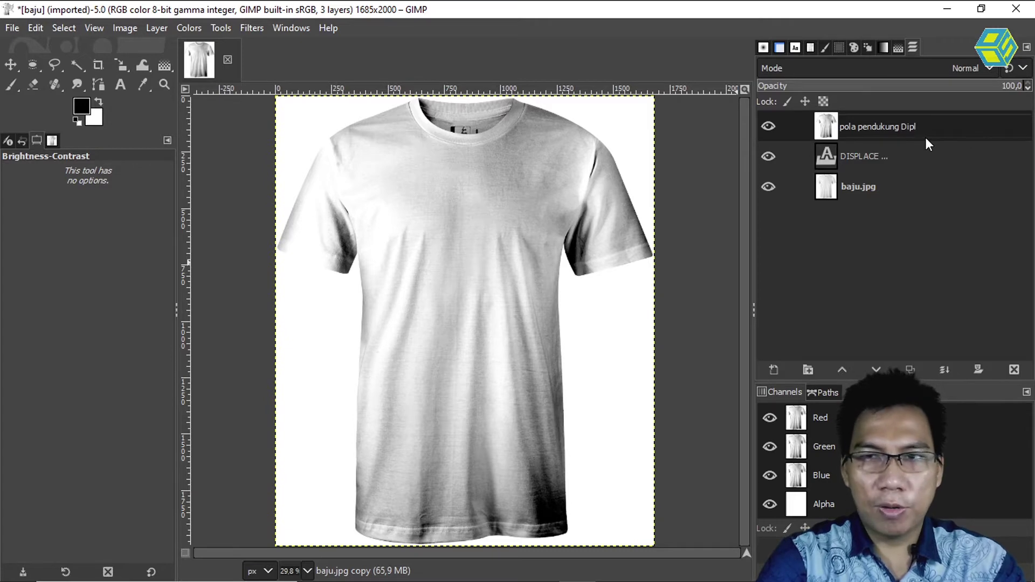
key("BackSpace")
key("BackSpace")
key("BackSpace")
key("BackSpace")
key("BackSpace")
key("BackSpace")
key("BackSpace")
key("BackSpace")
type("displace")
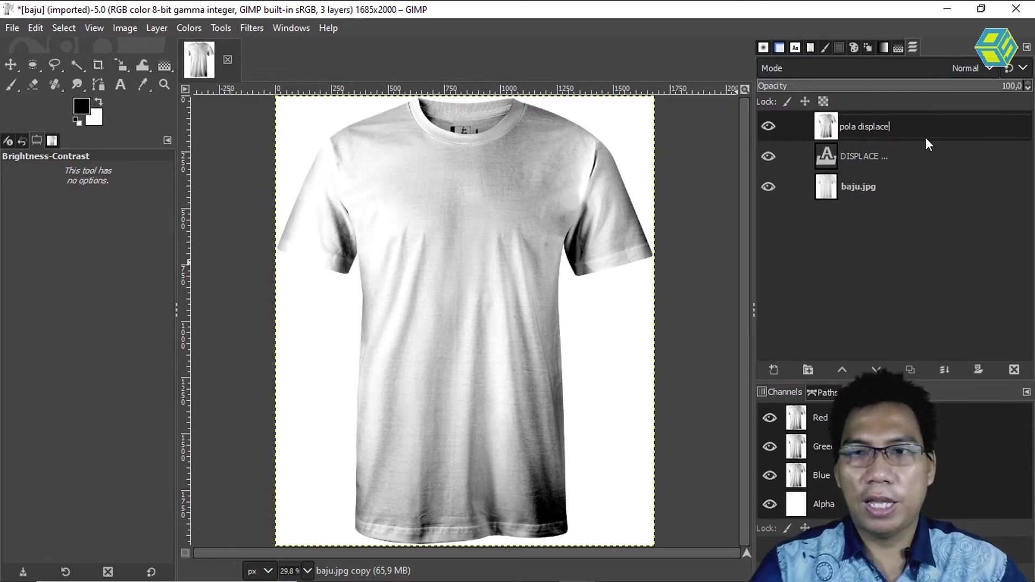
left_click(877, 159)
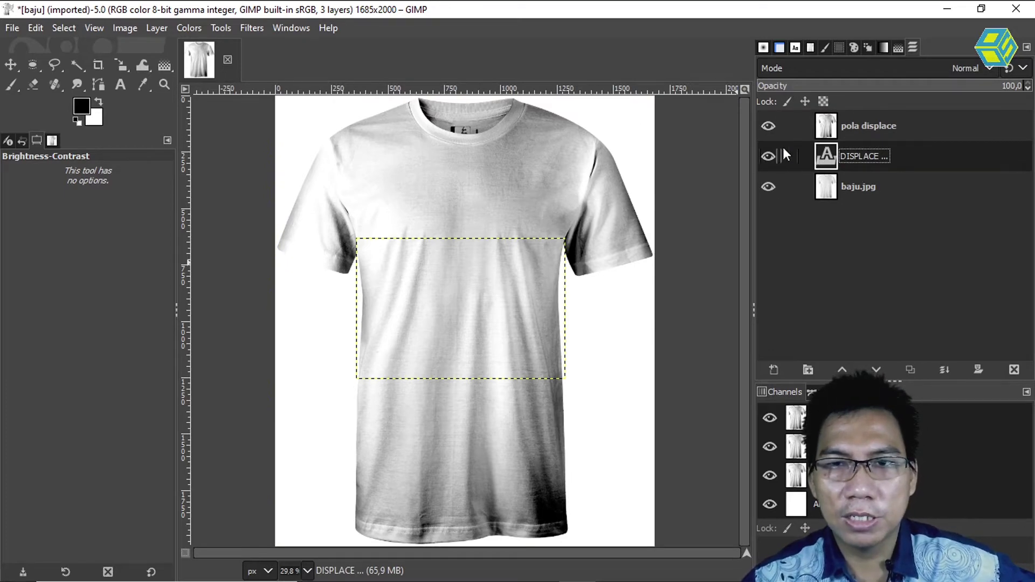
Step: Turn off the pola displace layer's visibility so the teal DISPLACE MAP text shows
left_click(767, 125)
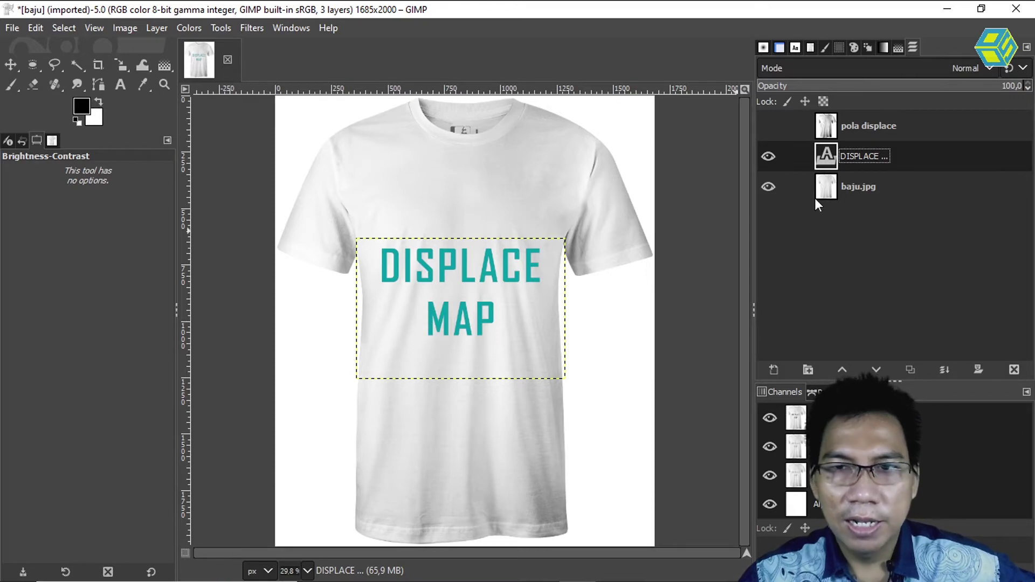
left_click(778, 370)
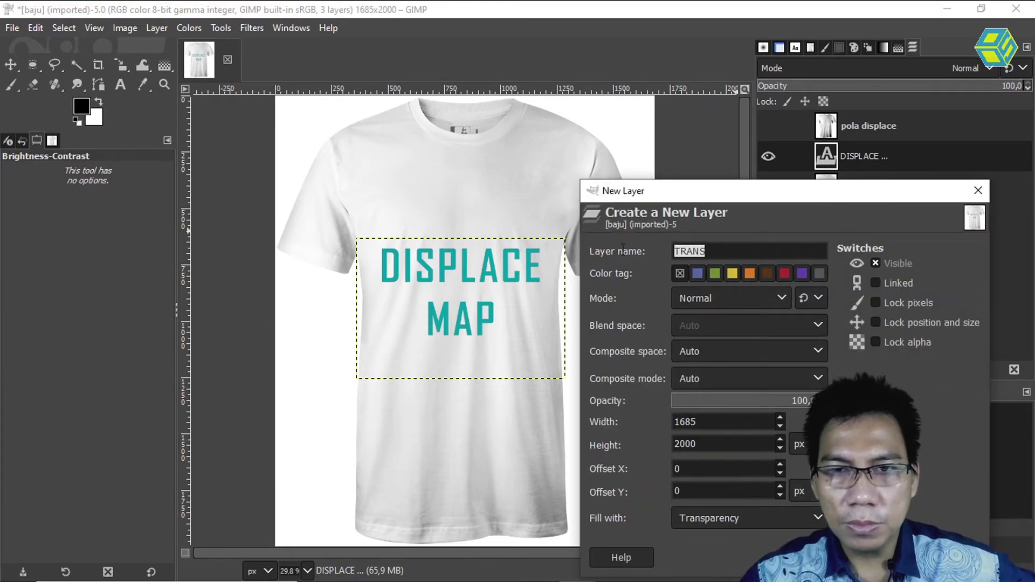
Step: Create a transparent layer 'layer kosong' and merge it down into the DISPLACE MAP text
type("layer")
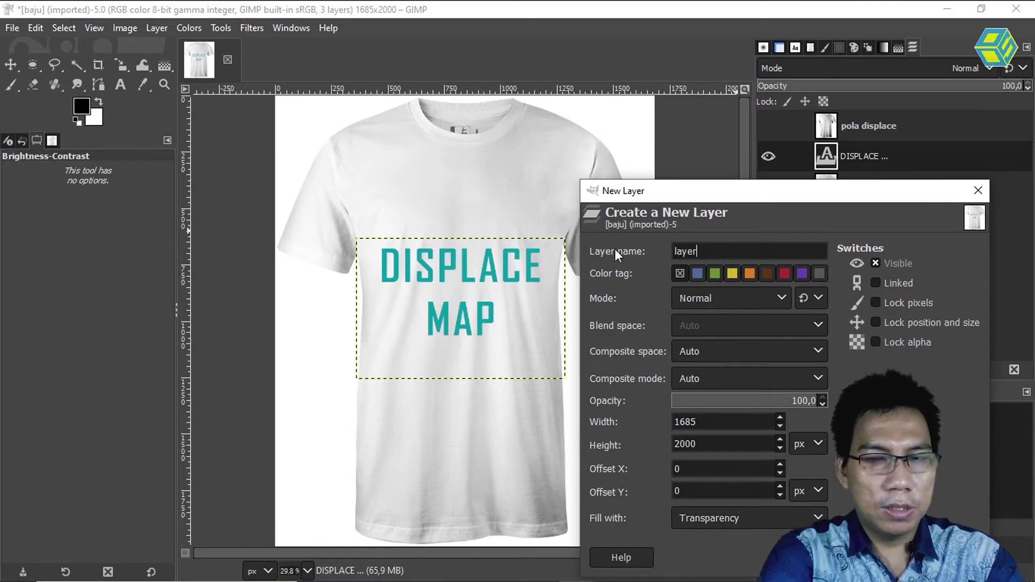
type(" kosong")
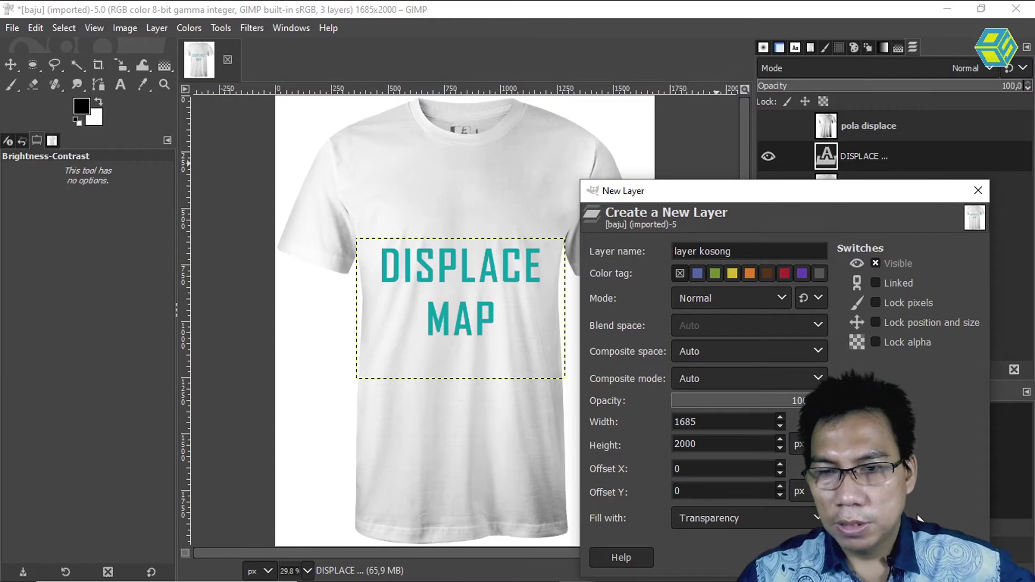
key("Return")
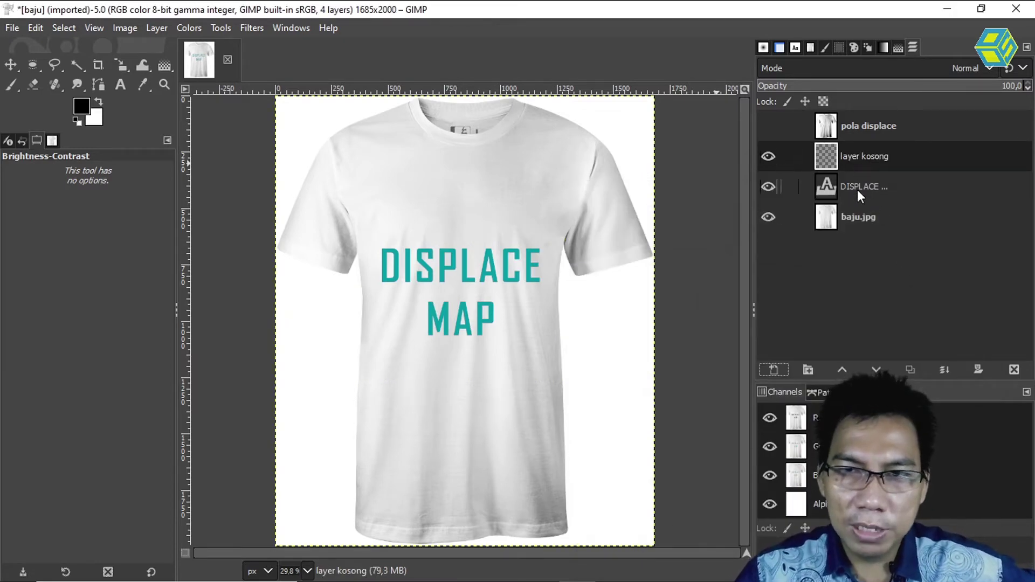
left_click(857, 190)
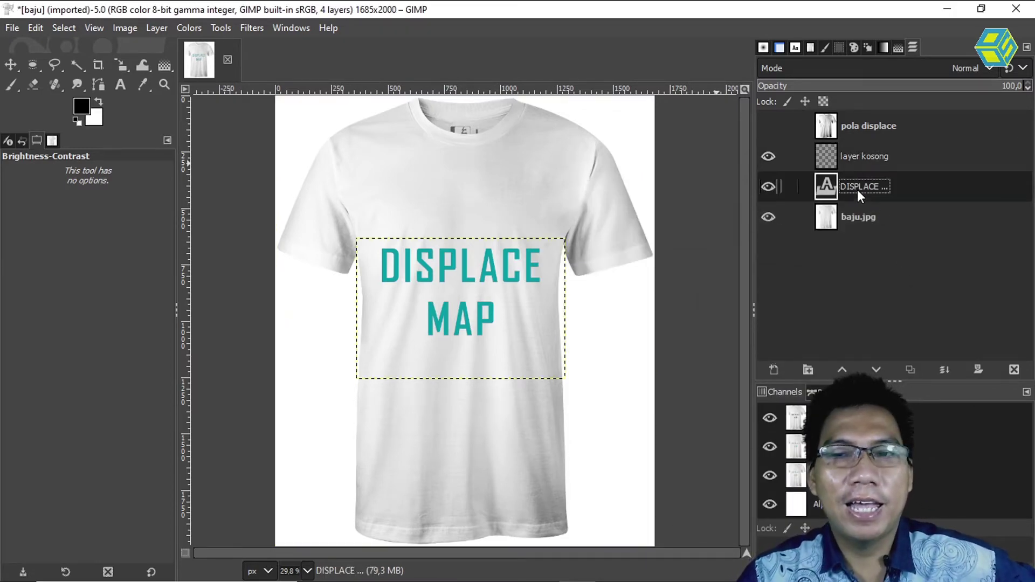
left_click(863, 157)
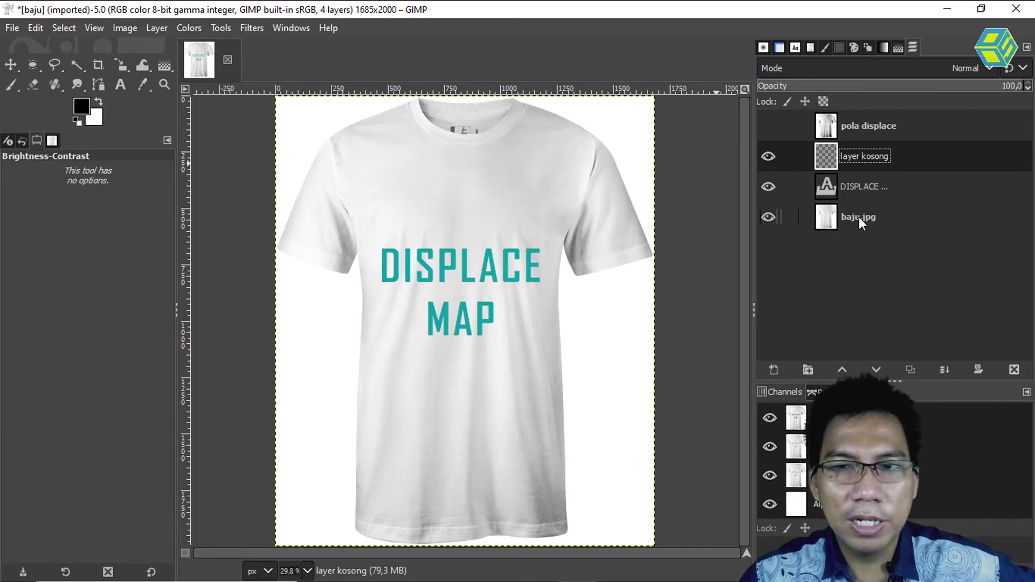
left_click(944, 370)
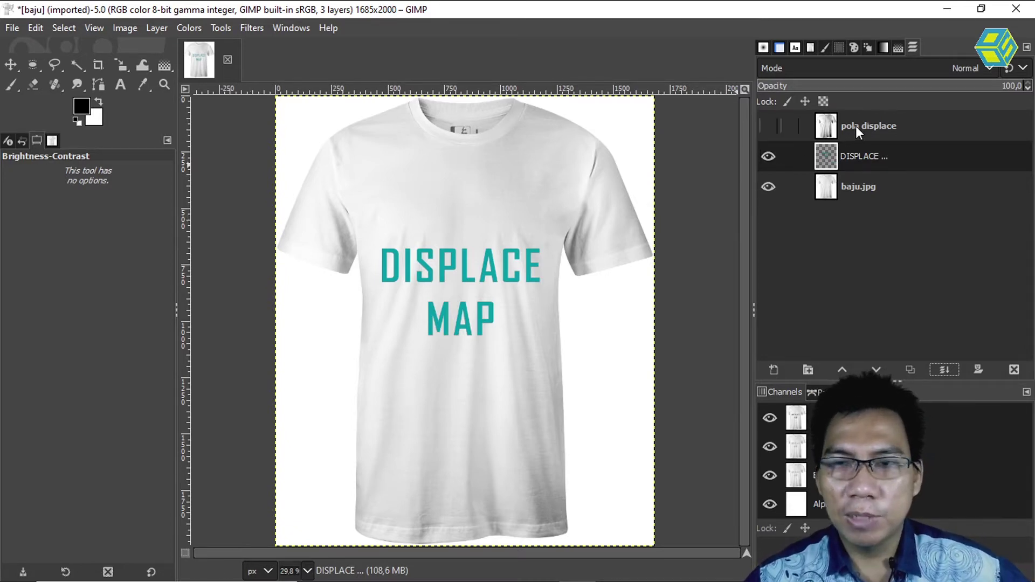
Step: Briefly show the pola displace layer to check the result, then hide it again
left_click(769, 126)
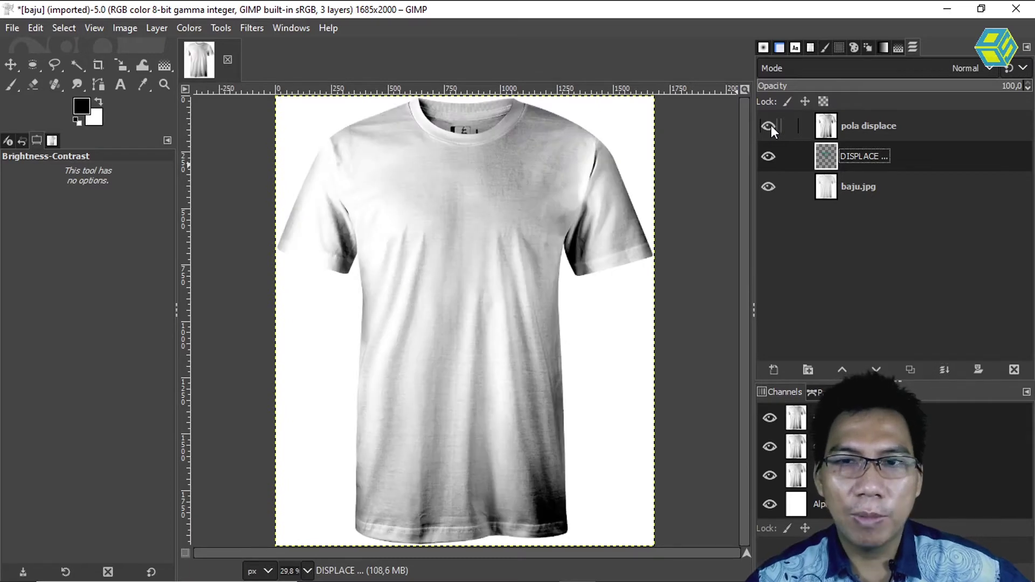
left_click(769, 128)
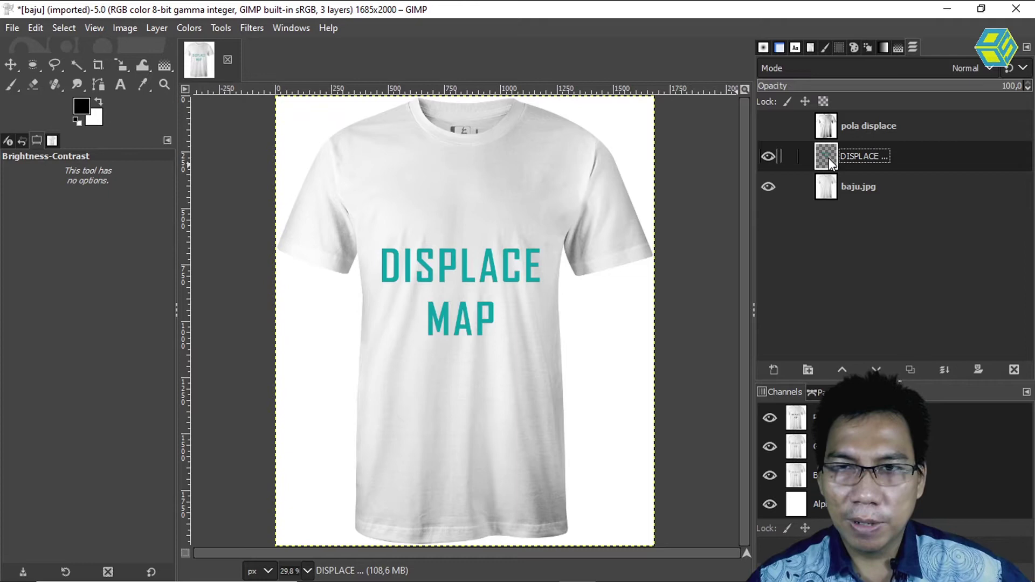
left_click(249, 28)
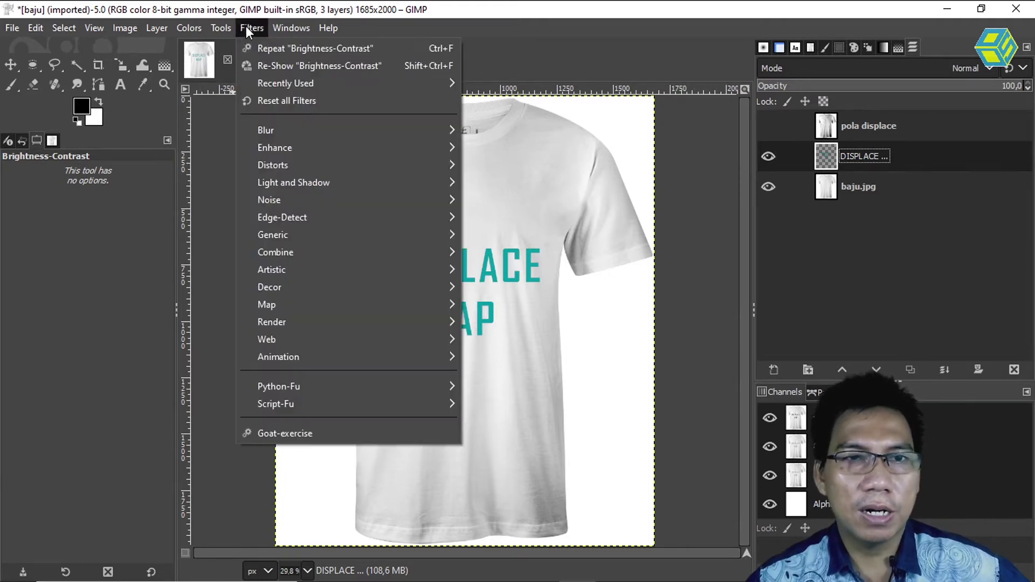
Step: Open the Map > Displace filter on the text layer with pola displace as the Aux2 input
mouse_move(267, 304)
left_click(476, 322)
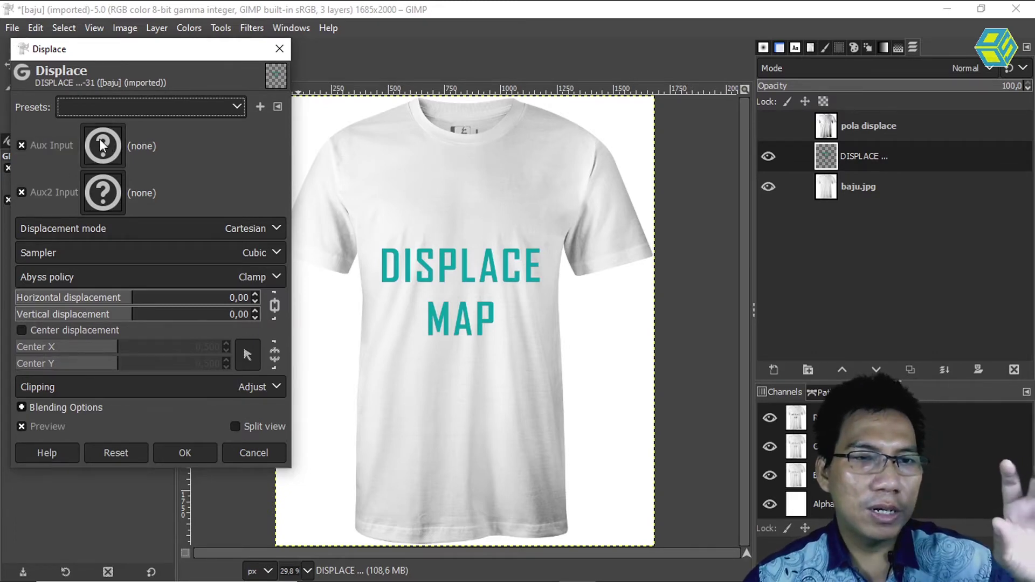
left_click(109, 196)
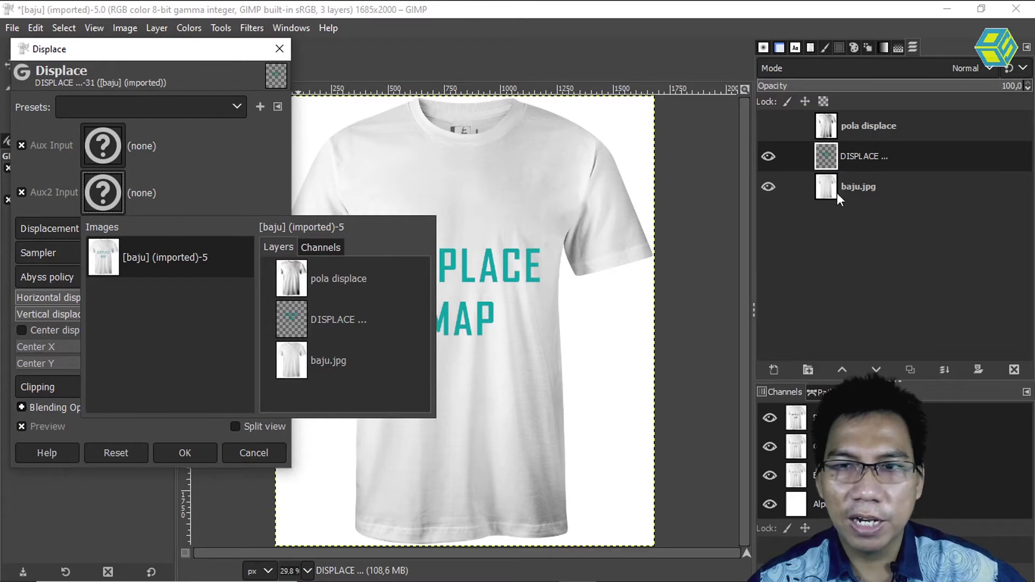
left_click(295, 280)
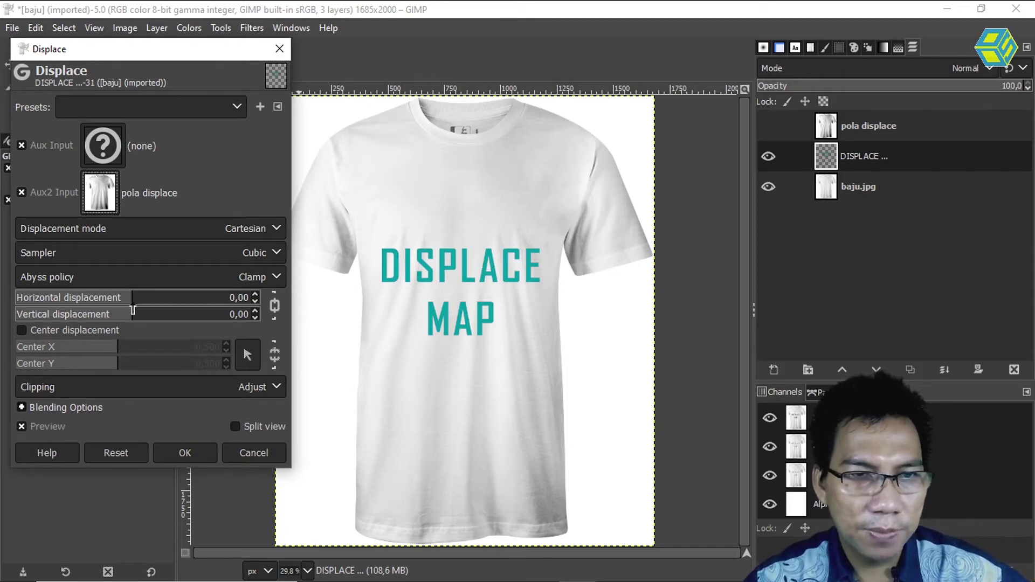
Step: Set chained horizontal and vertical displacement to 19.35 and apply Displace to the text
left_click_drag(129, 306, 150, 304)
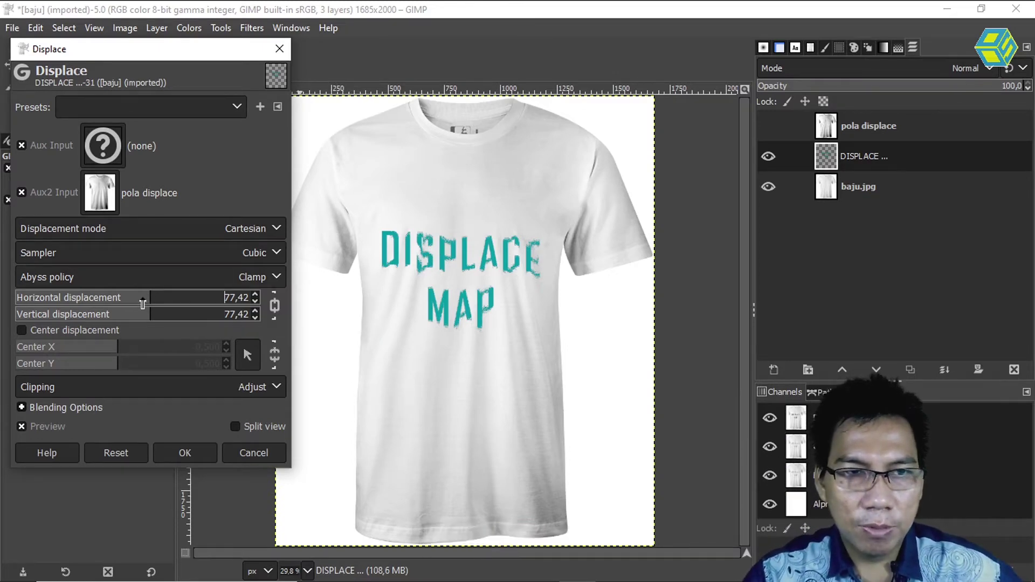
left_click(143, 303)
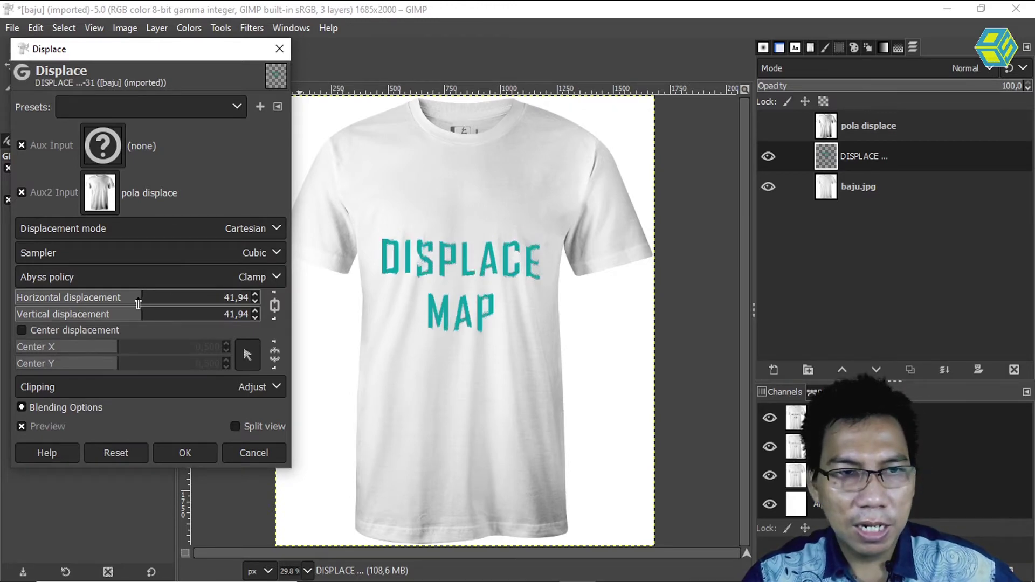
left_click(136, 303)
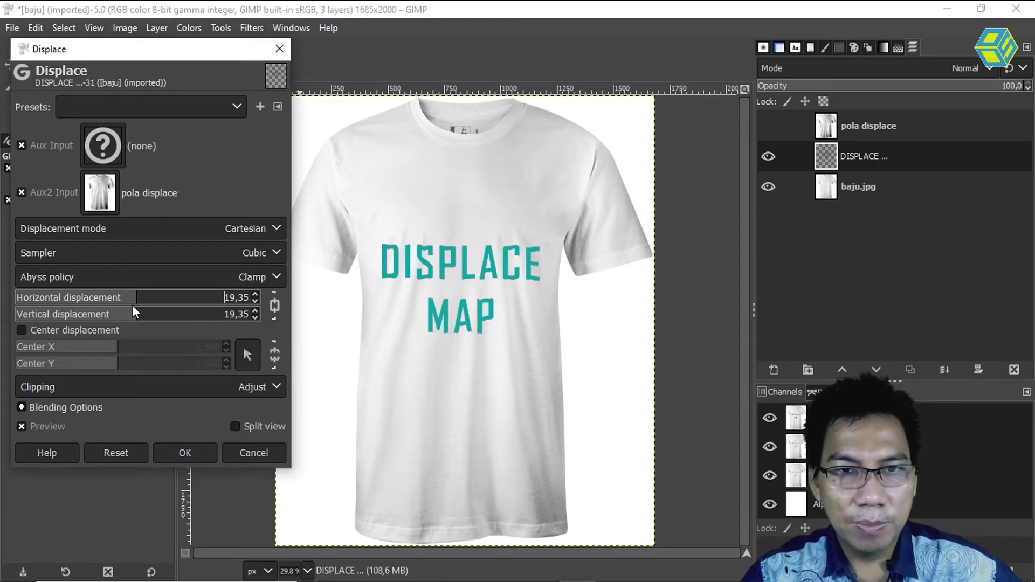
left_click(195, 452)
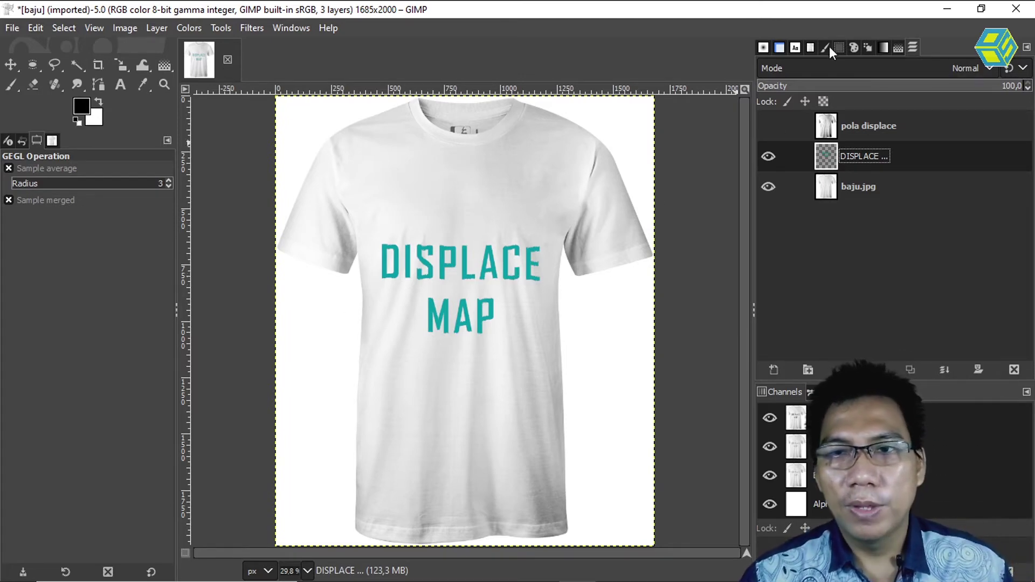
left_click(813, 46)
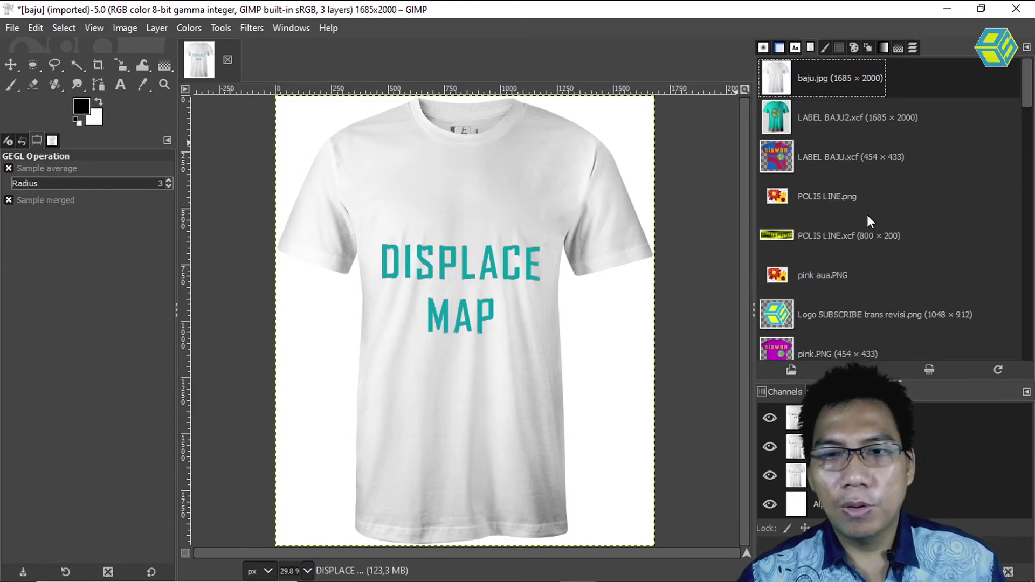
Step: Drop Logo SUBSCRIBE trans revisi.png onto the shirt as a layer and move it below the MAP text
left_click(773, 321)
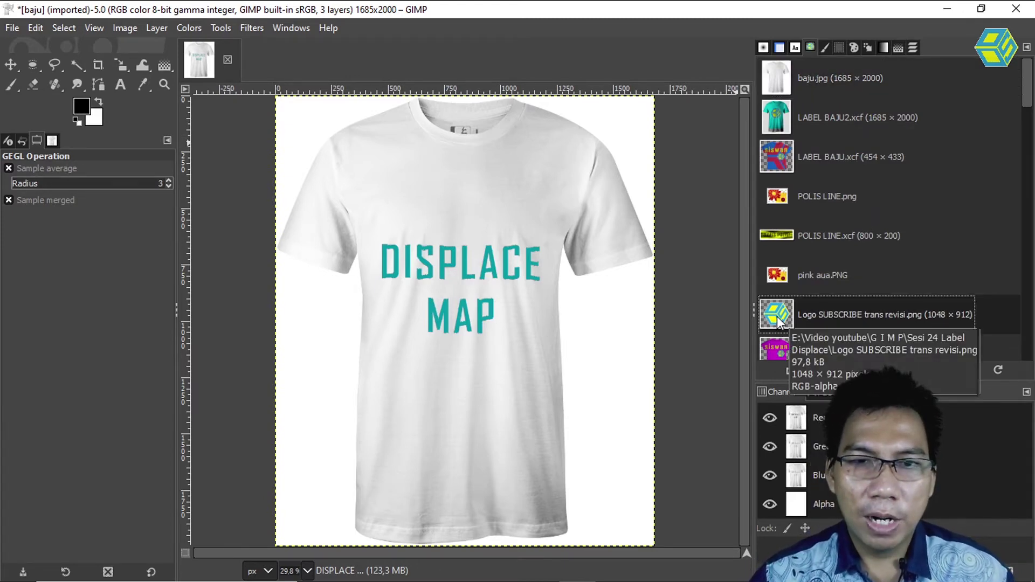
left_click_drag(776, 319, 452, 346)
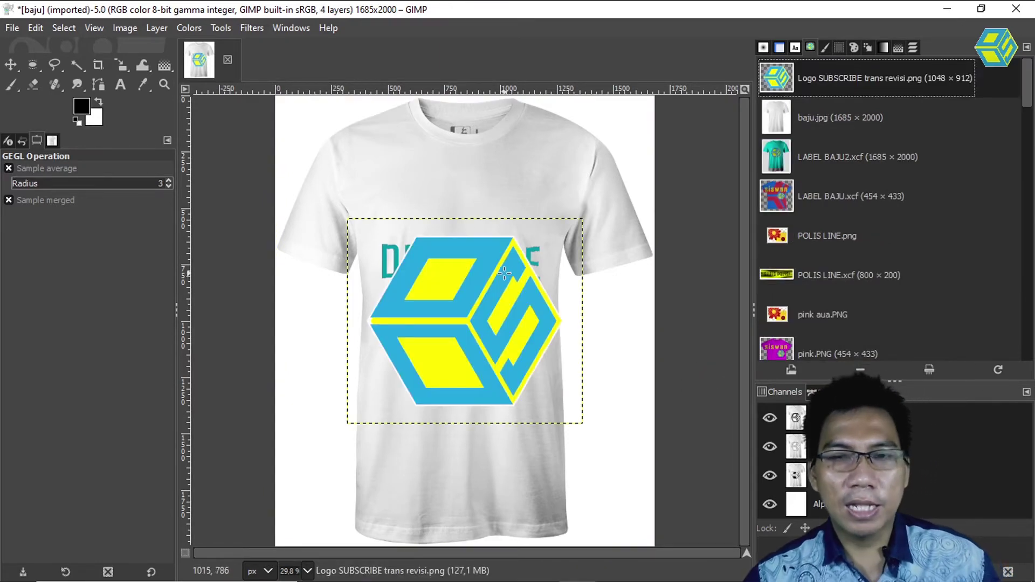
left_click(912, 48)
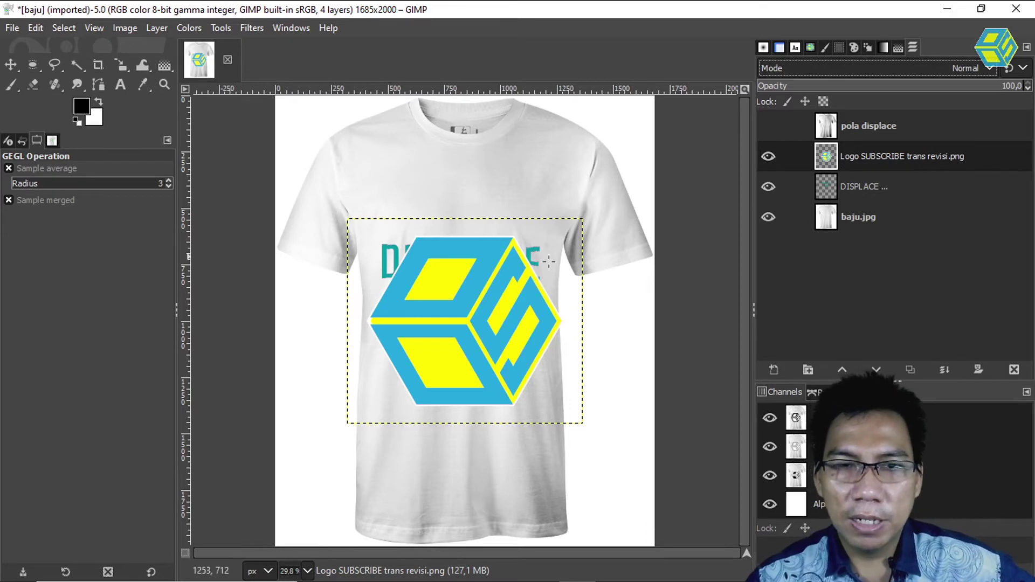
left_click(11, 65)
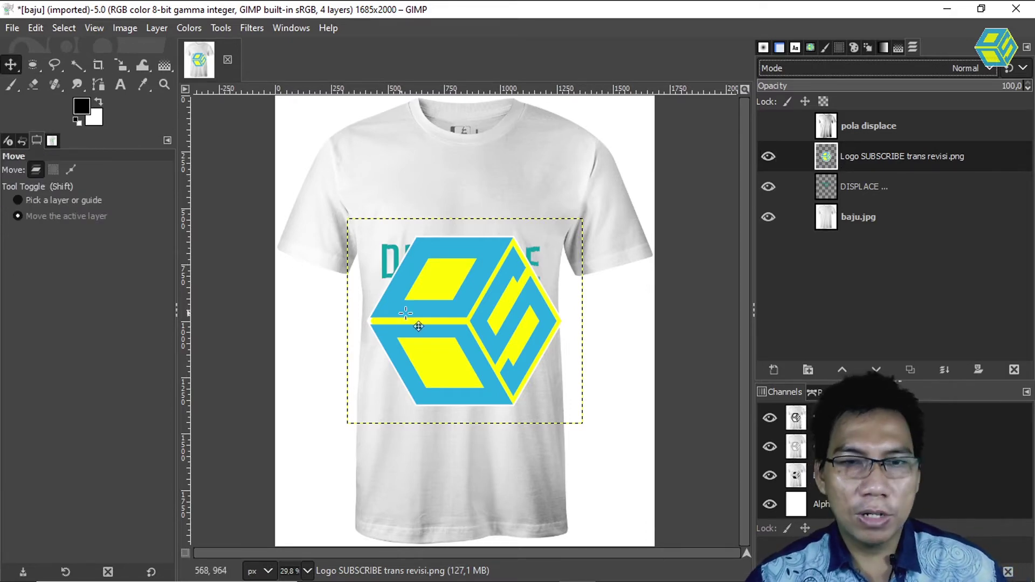
mouse_move(406, 312)
left_mouse_down()
mouse_move(451, 438)
mouse_move(453, 427)
left_mouse_up()
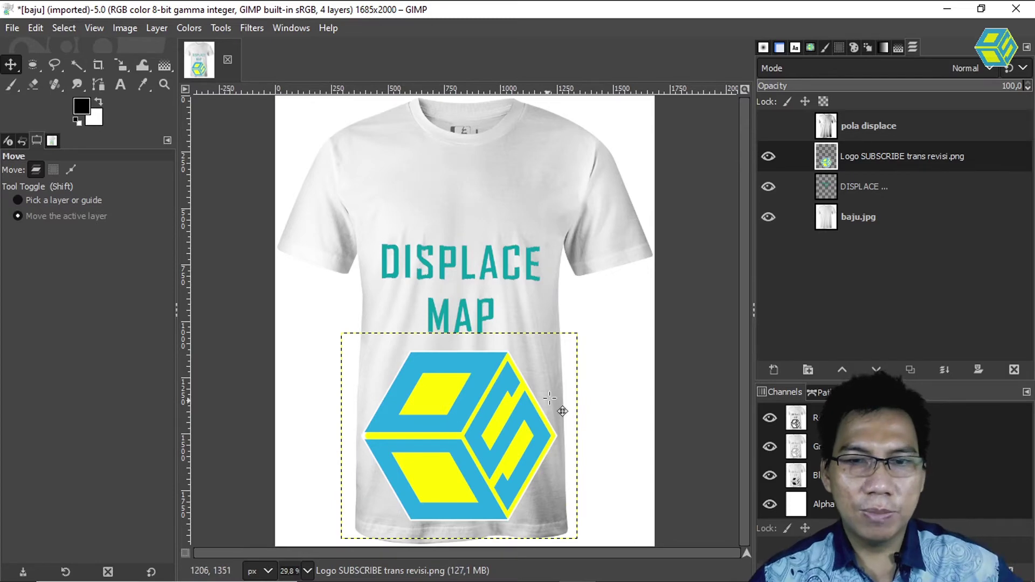
left_click(773, 371)
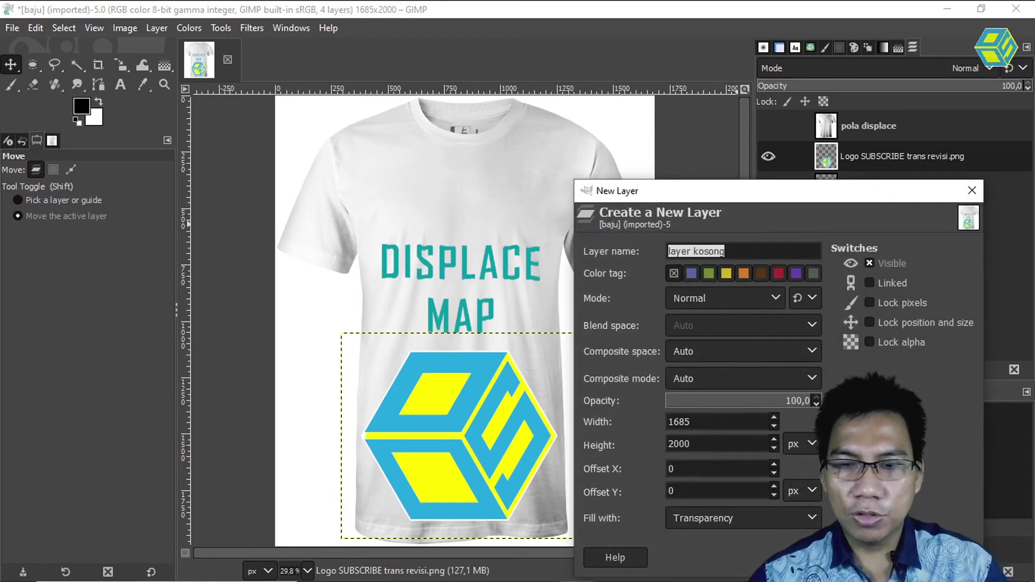
Step: Add an empty 'layer kosong' above the logo and merge it down into the logo layer
key("Return")
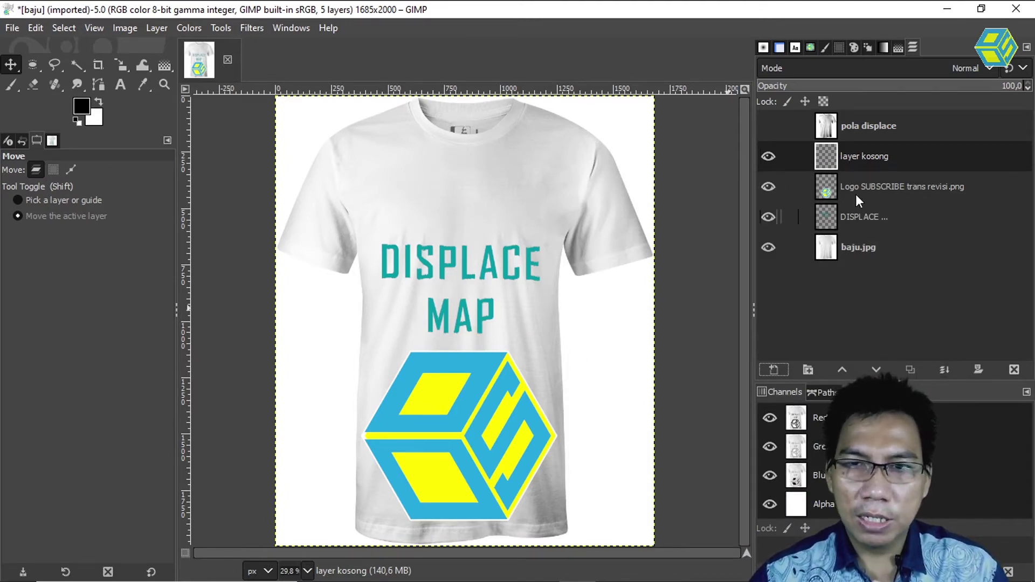
left_click(857, 189)
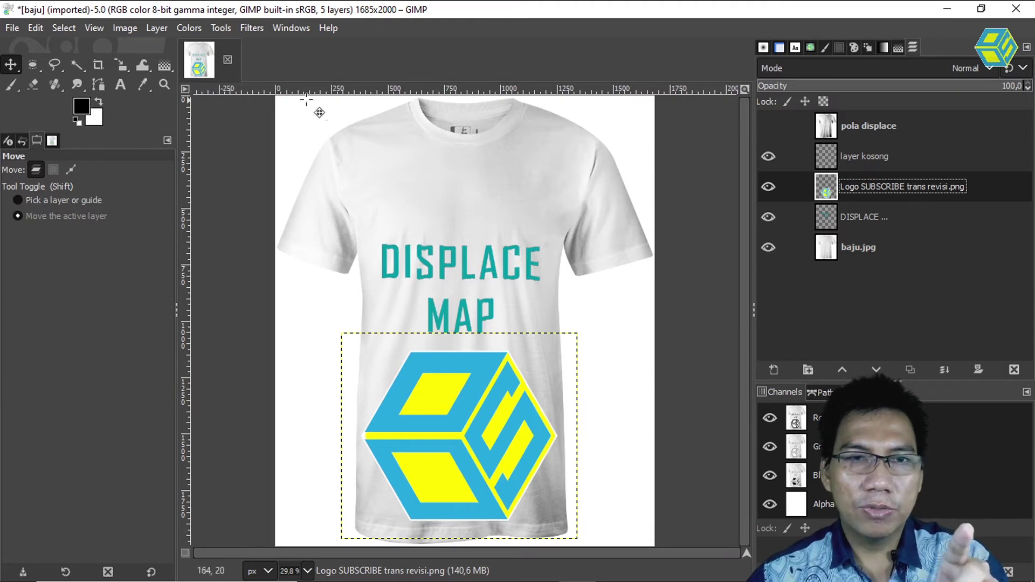
left_click(852, 155)
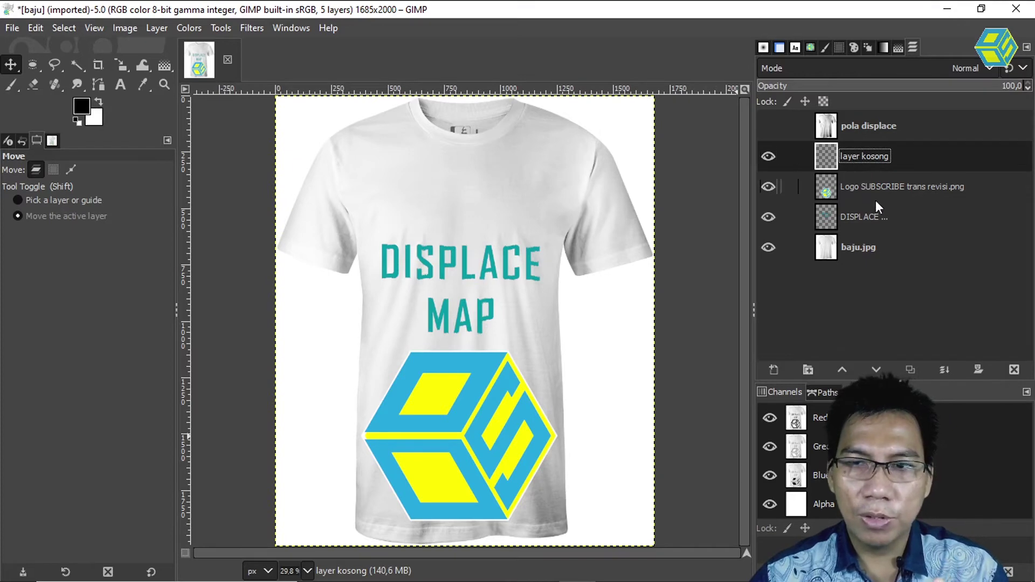
left_click(943, 369)
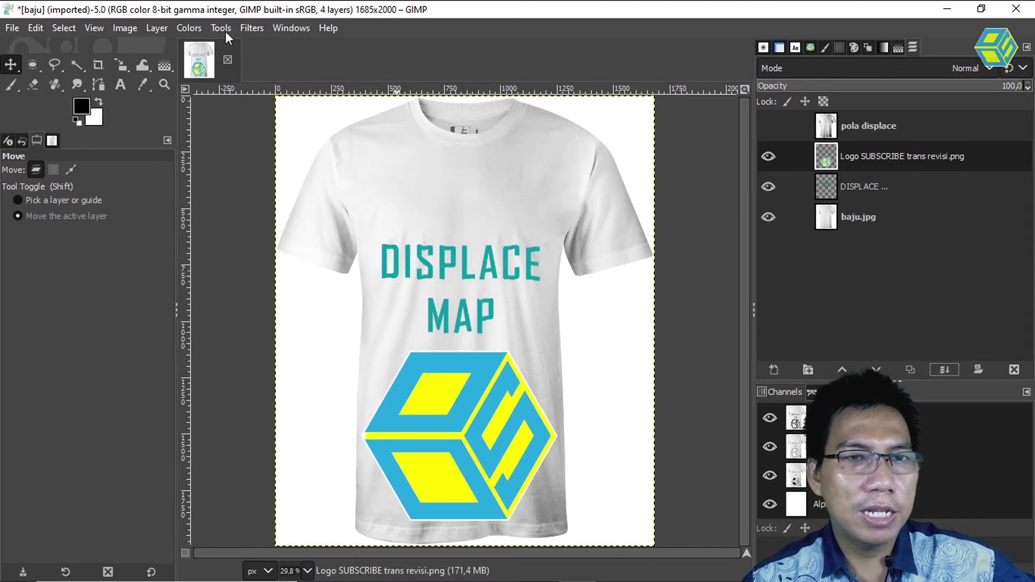
left_click(249, 28)
mouse_move(266, 304)
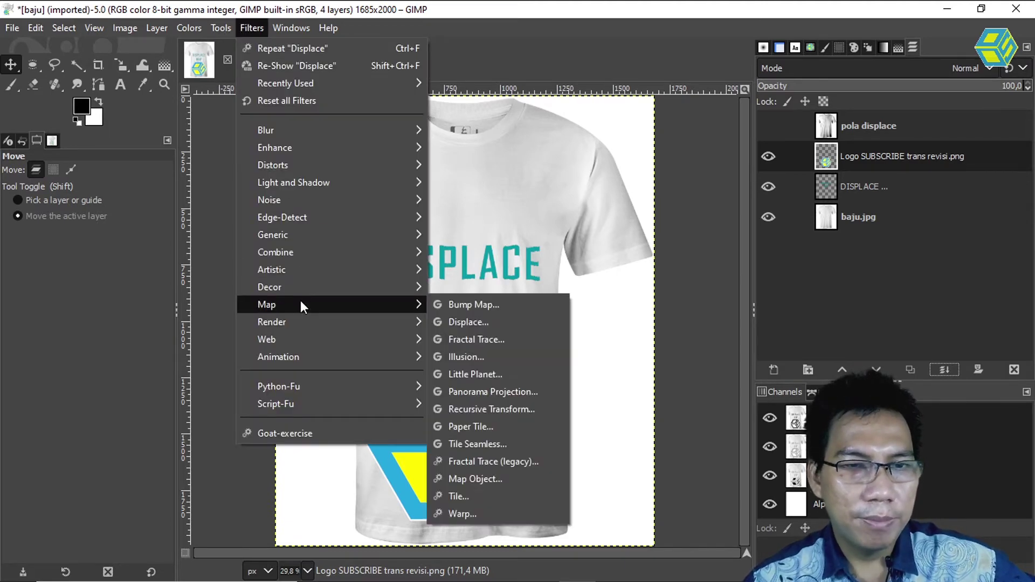
Step: Apply Displace to the cube logo with pola displace as Aux2 map at 25.81 displacement
left_click(464, 320)
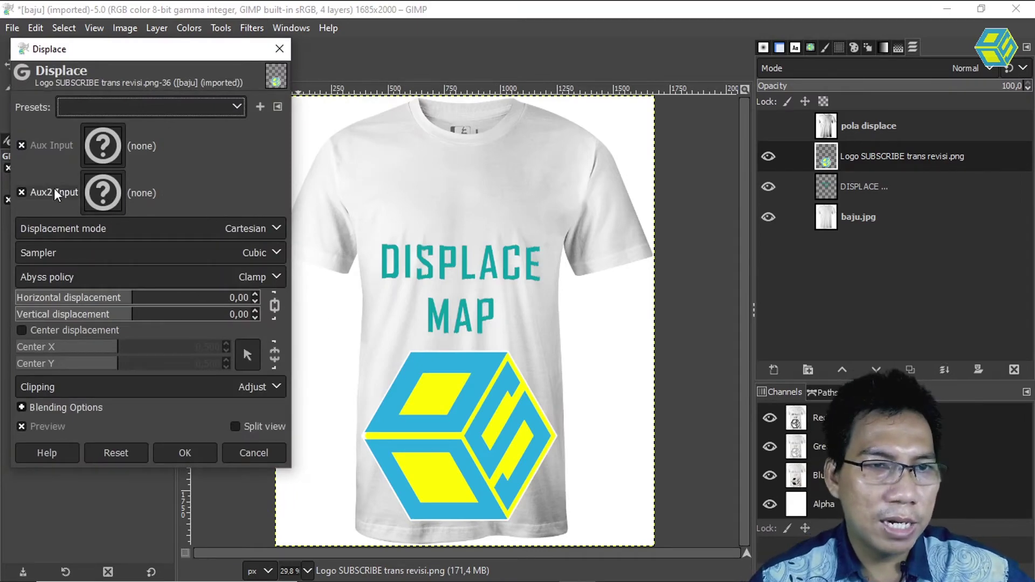
left_click(111, 188)
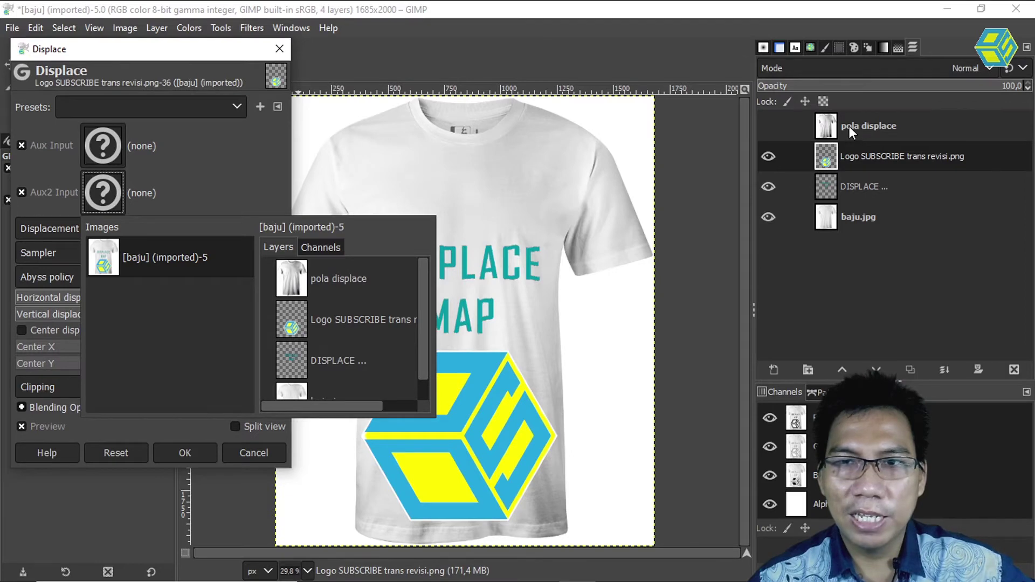
left_click(302, 277)
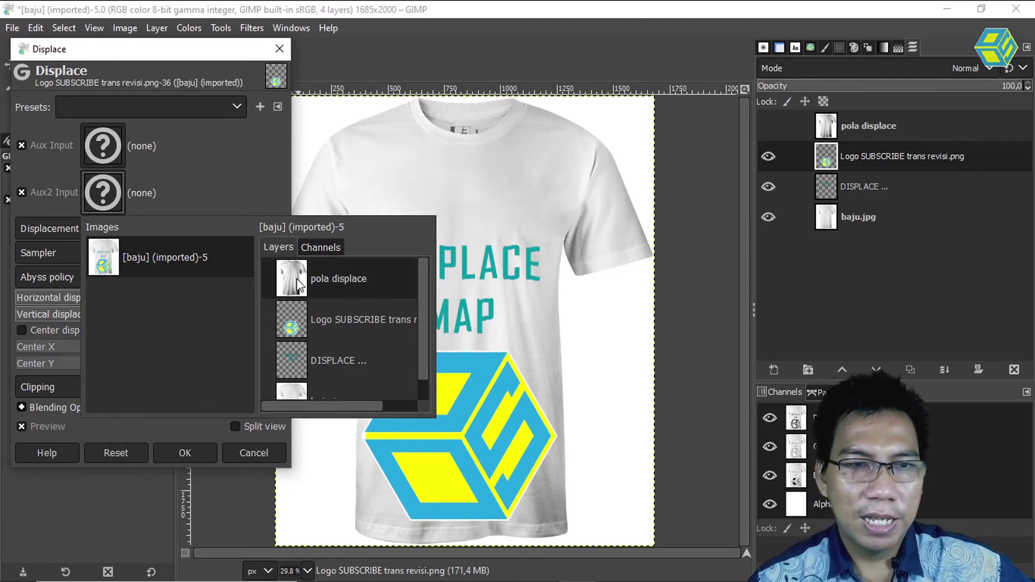
left_click(298, 281)
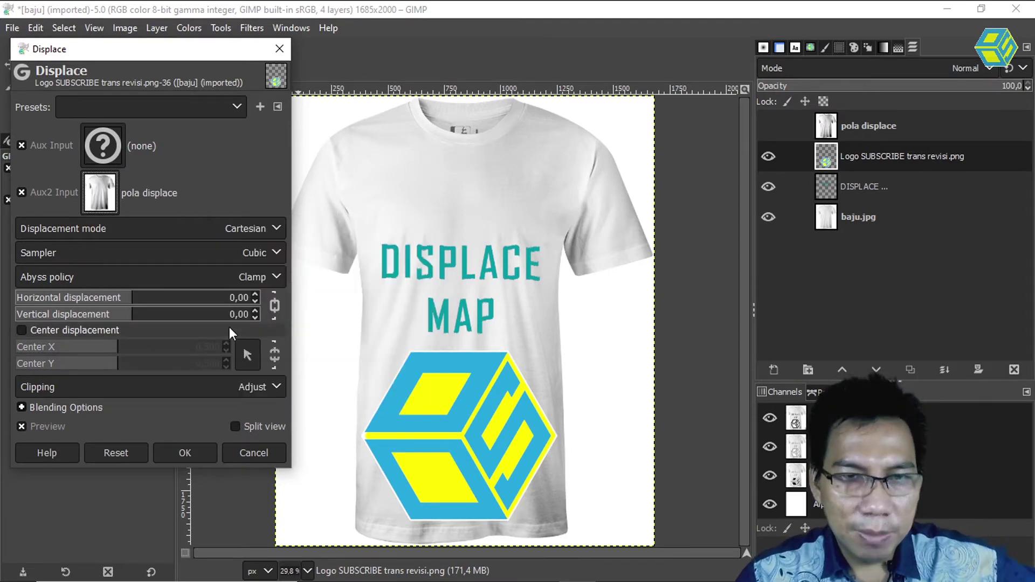
left_click(144, 304)
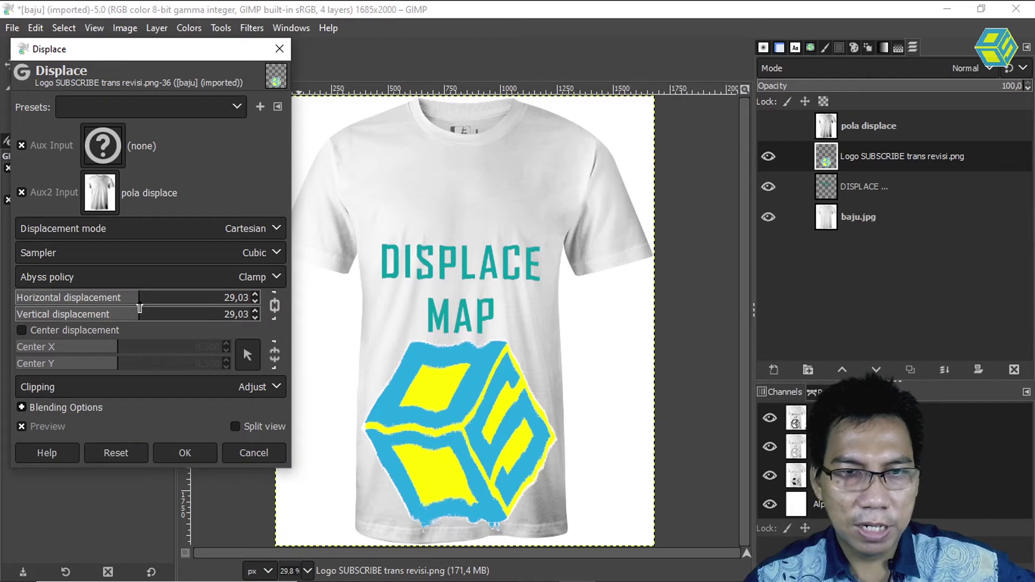
left_click_drag(140, 307, 134, 308)
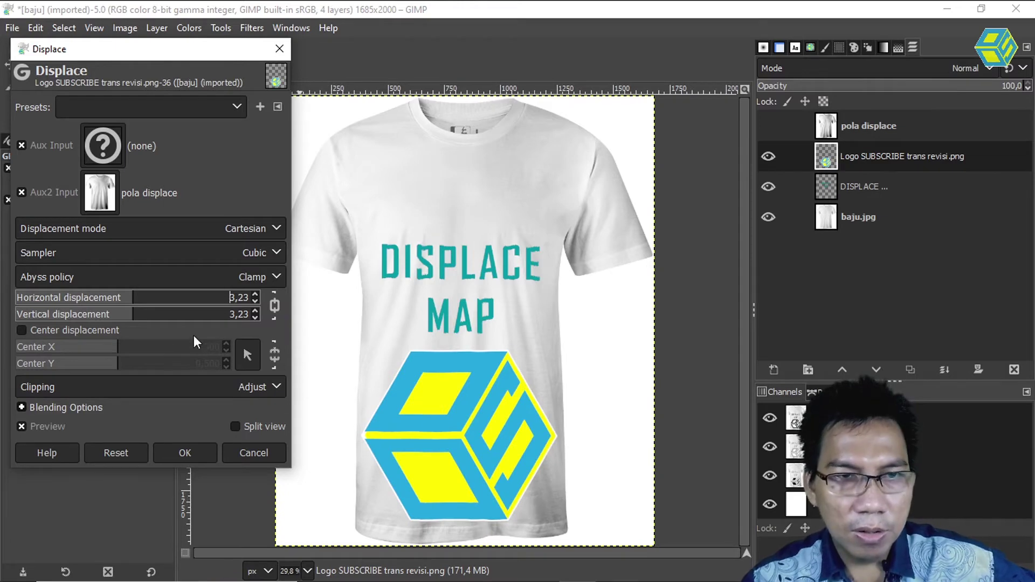
left_click_drag(135, 305, 135, 305)
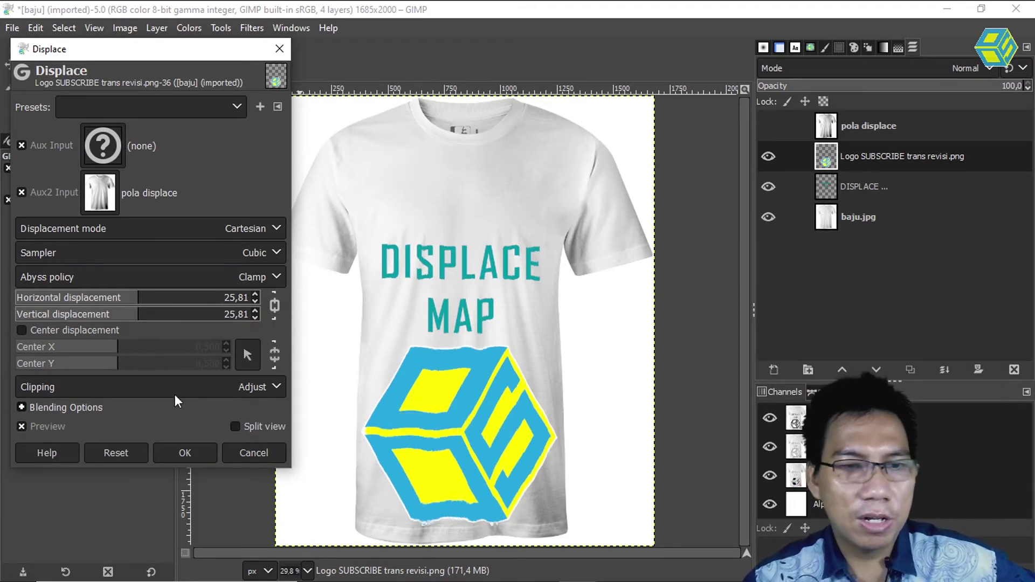
left_click(185, 453)
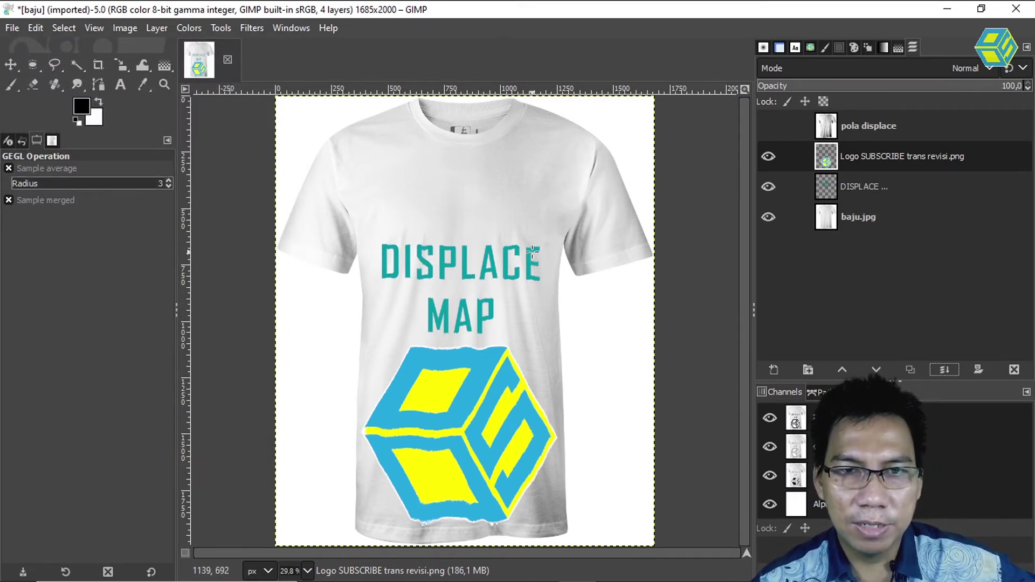
scroll(510, 260, "up", 1)
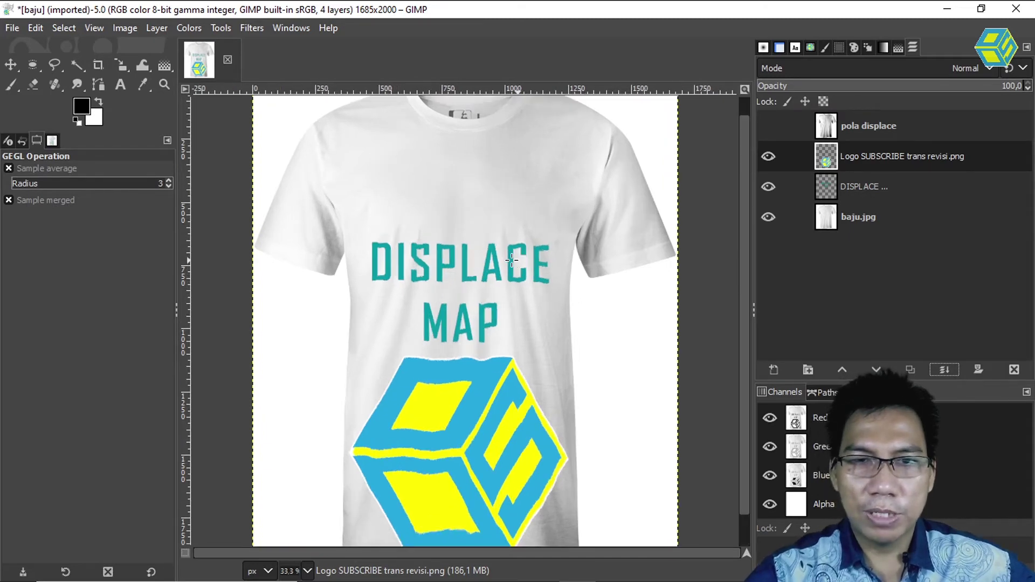
Step: Zoom in and out to inspect the warped DISPLACE MAP text and cube logo
scroll(511, 260, "up", 2)
scroll(511, 260, "up", 1)
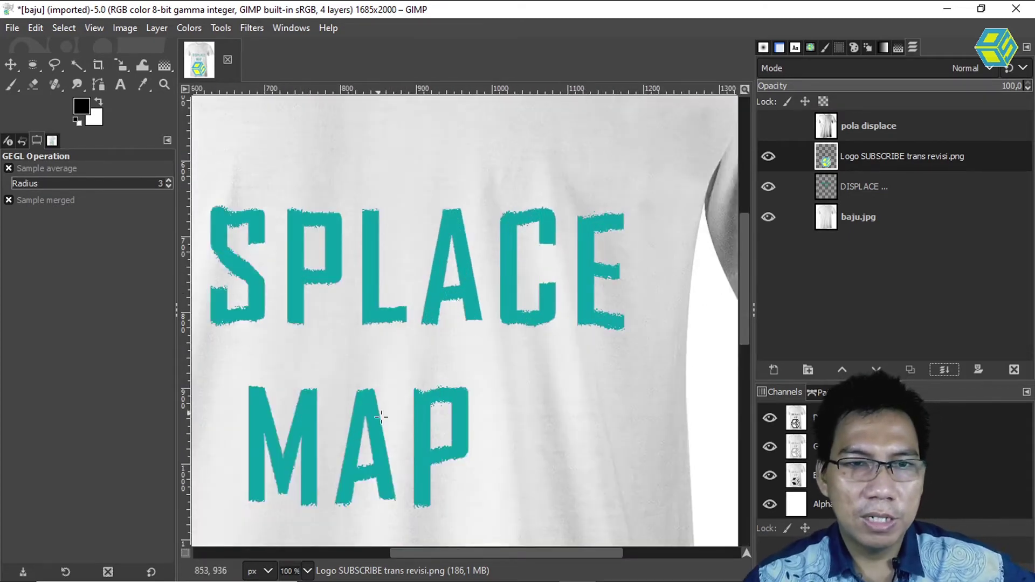
scroll(549, 410, "down", 5)
scroll(576, 427, "up", 3)
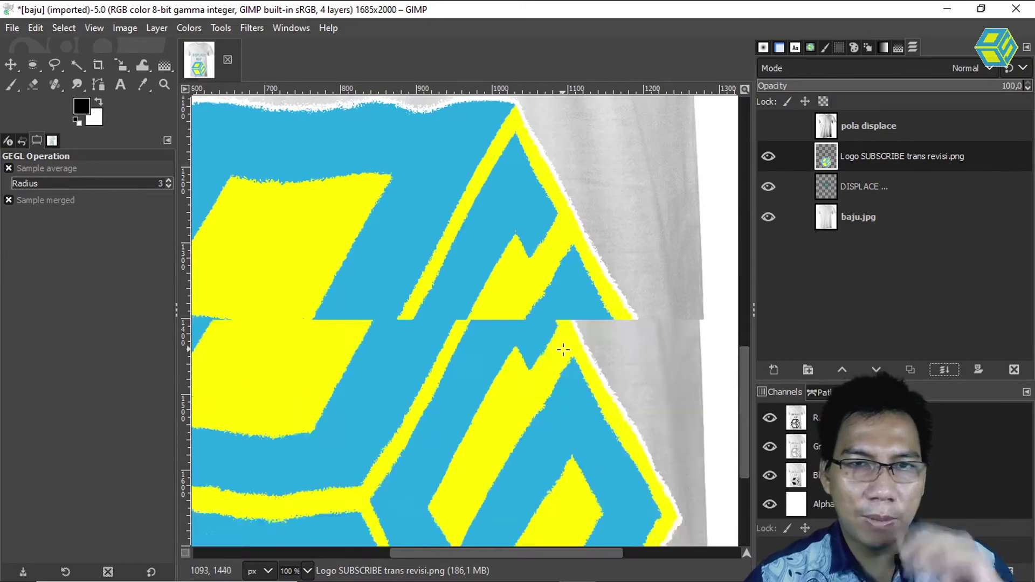
scroll(573, 394, "up", 3)
scroll(569, 355, "down", 4)
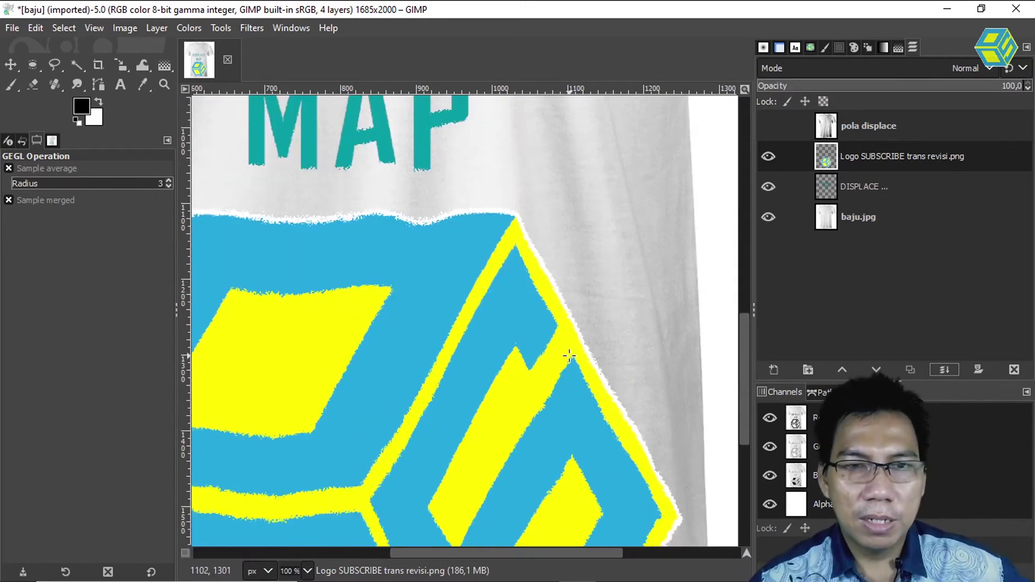
scroll(569, 356, "down", 1, "ctrl")
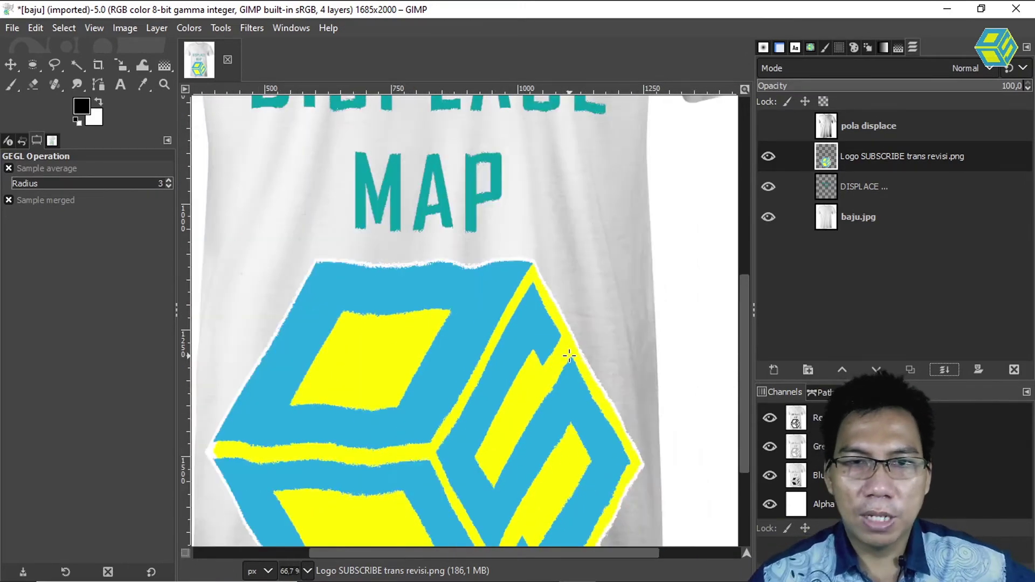
Step: Select the pola displace layer and turn its visibility back on over the design
left_click(869, 125)
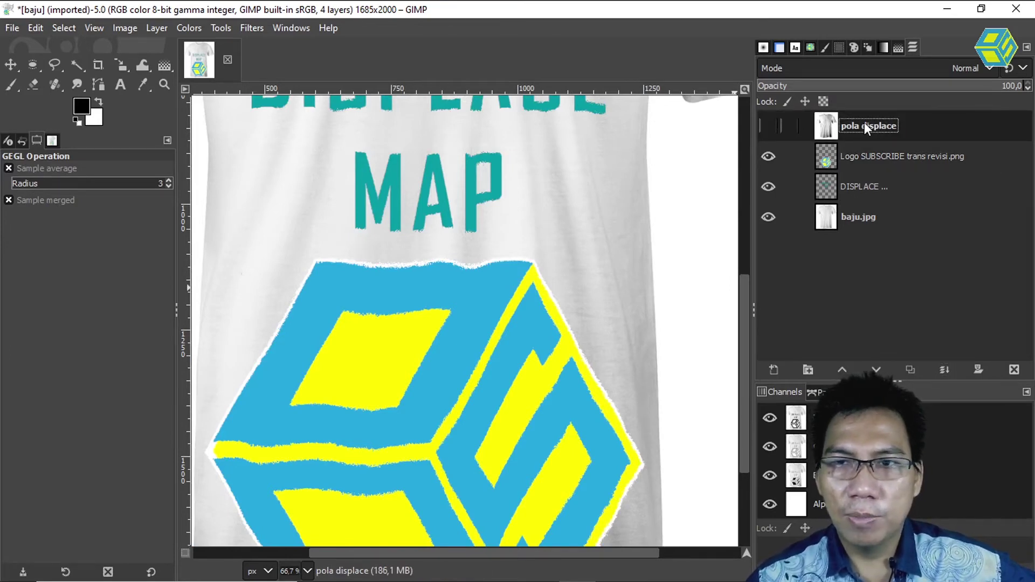
left_click(768, 126)
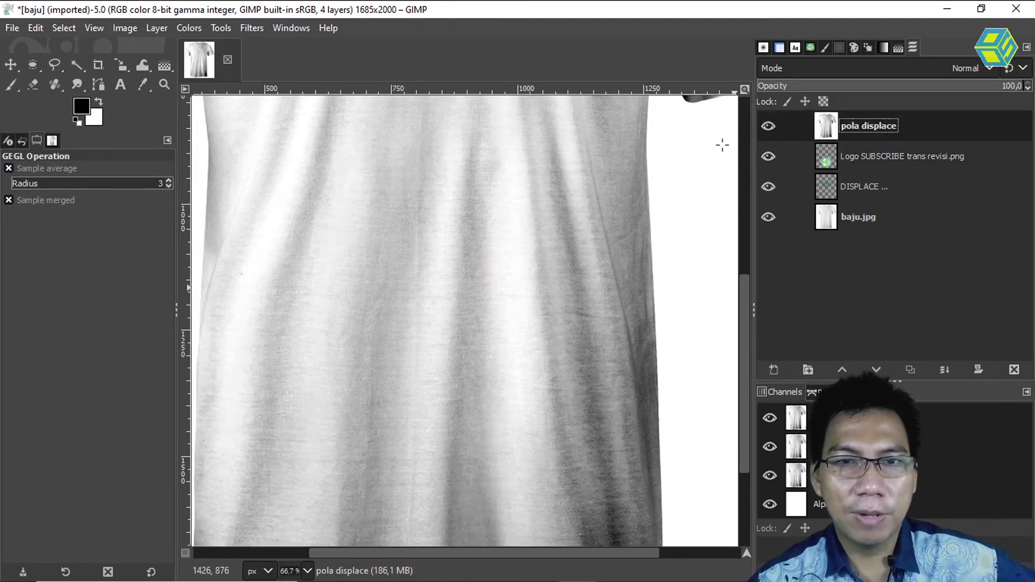
scroll(606, 276, "up", 3)
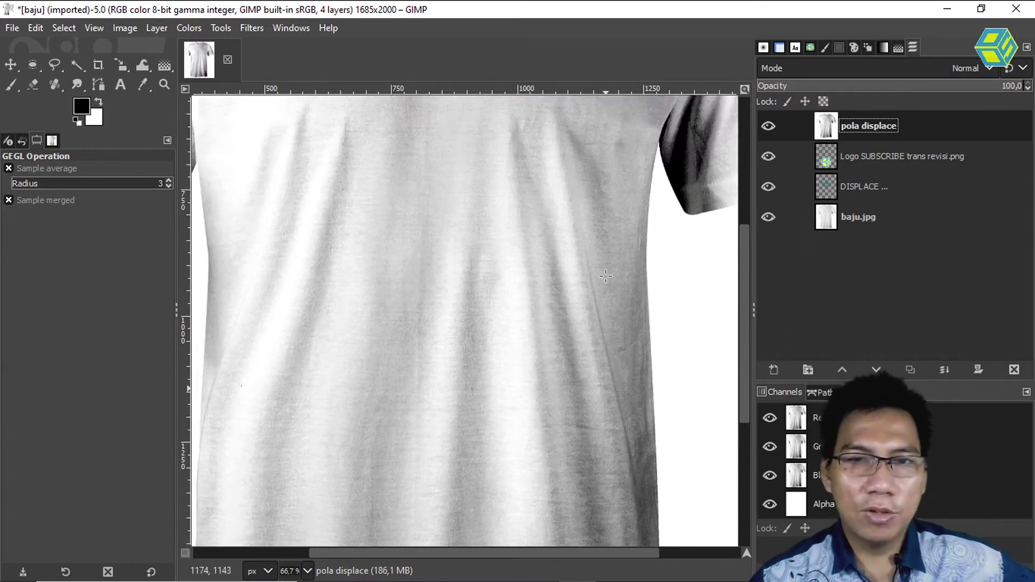
scroll(606, 276, "up", 1)
scroll(606, 276, "up", 5)
scroll(606, 276, "down", 10)
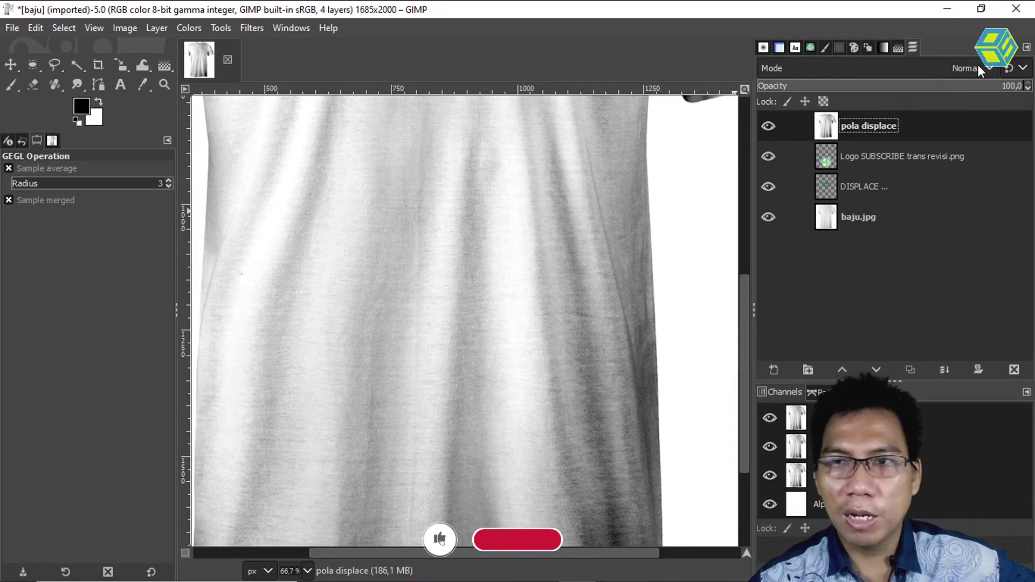
Step: Set the pola displace layer to Multiply mode and zoom out to see the whole shirt
left_click(978, 66)
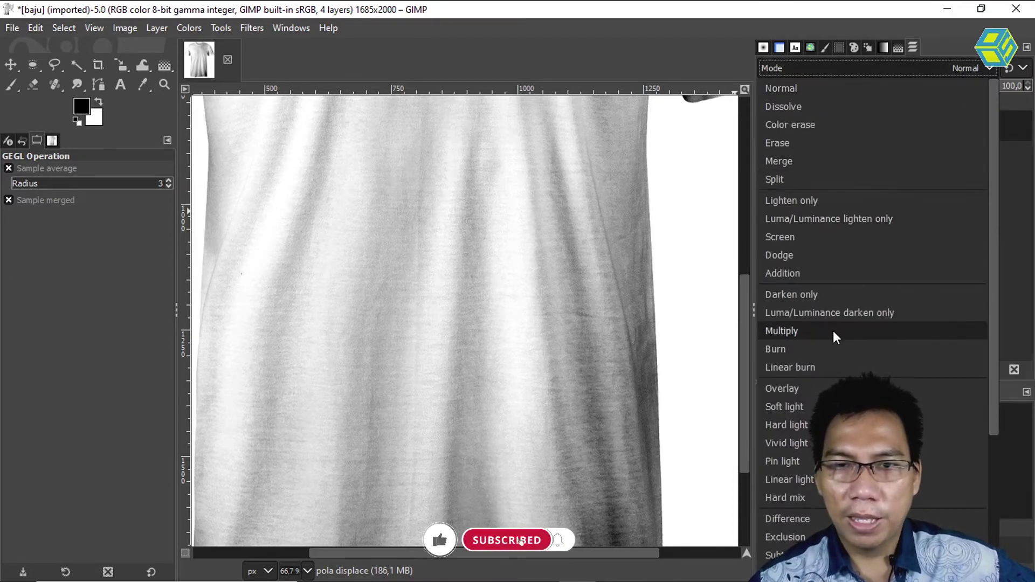
left_click(833, 331)
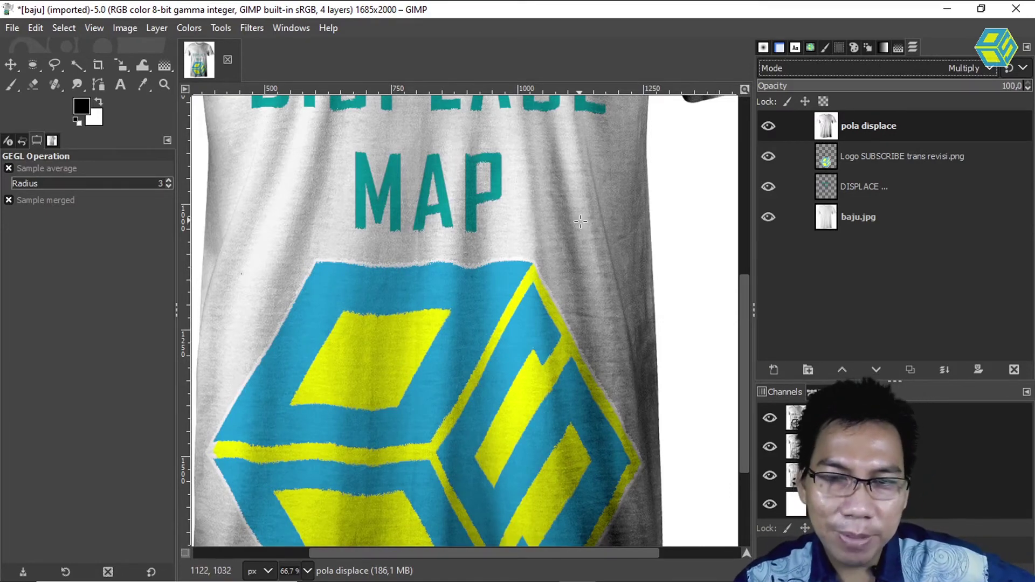
scroll(569, 219, "up", 3)
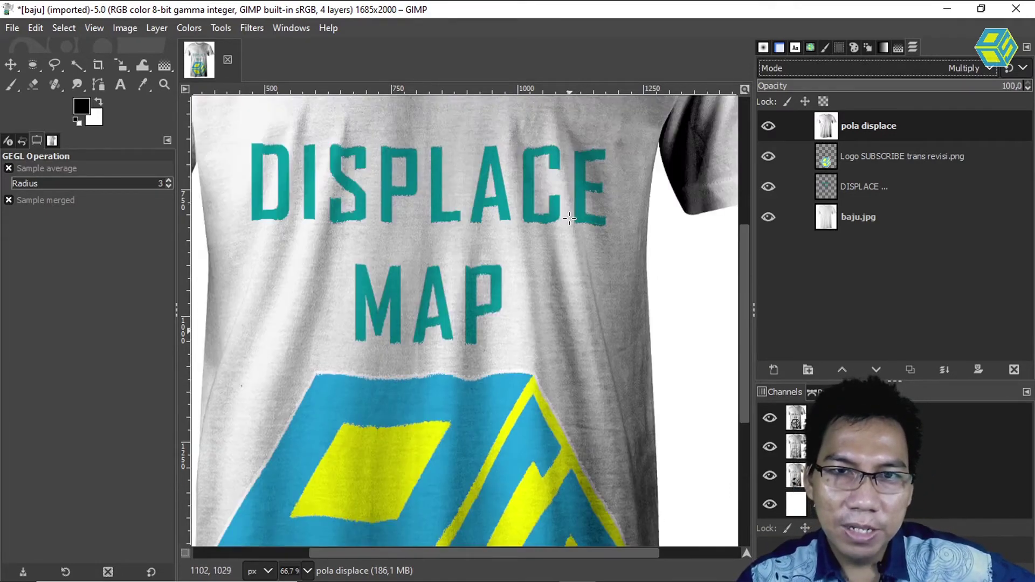
scroll(544, 183, "up", 3)
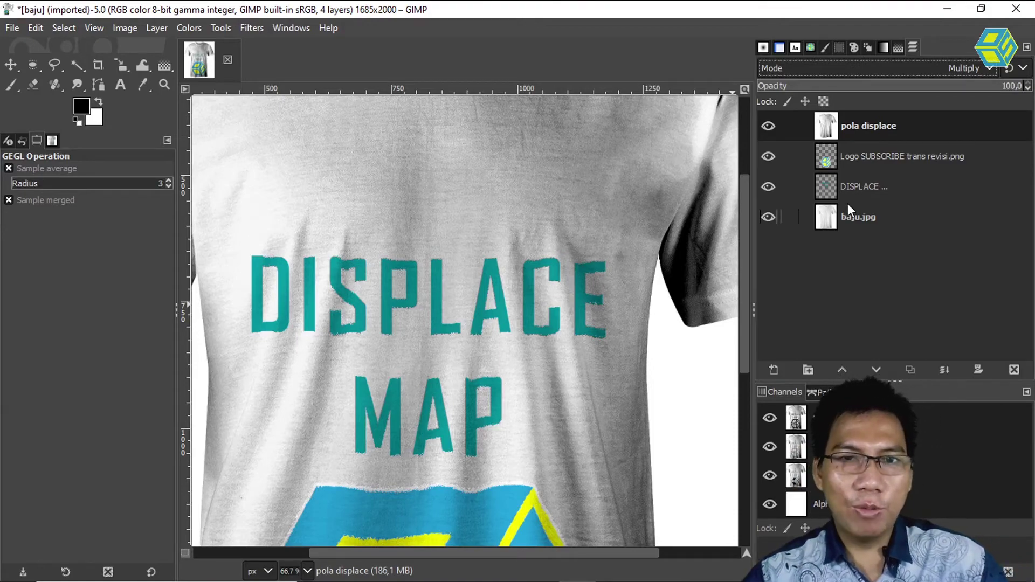
key("minus")
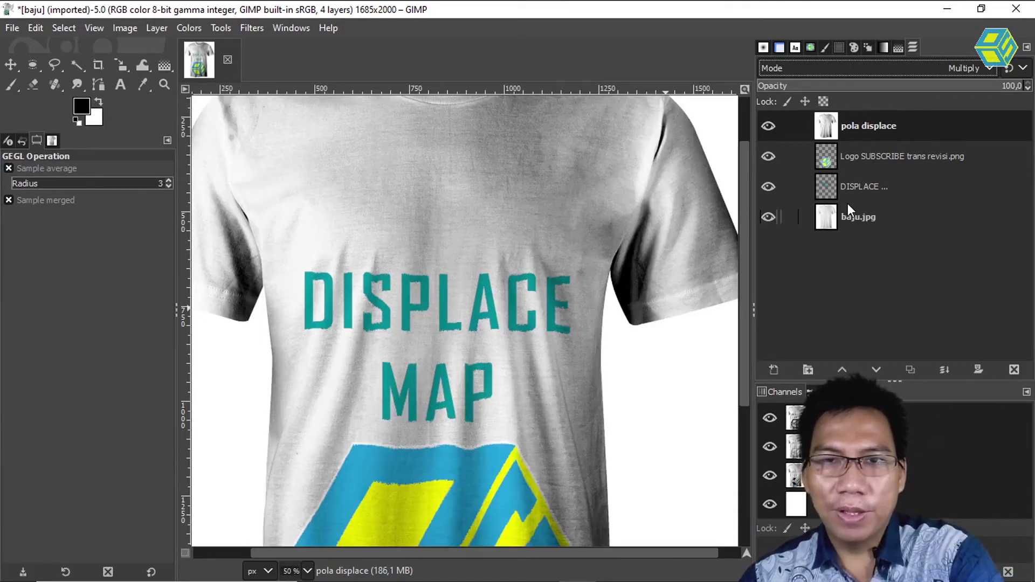
key("minus")
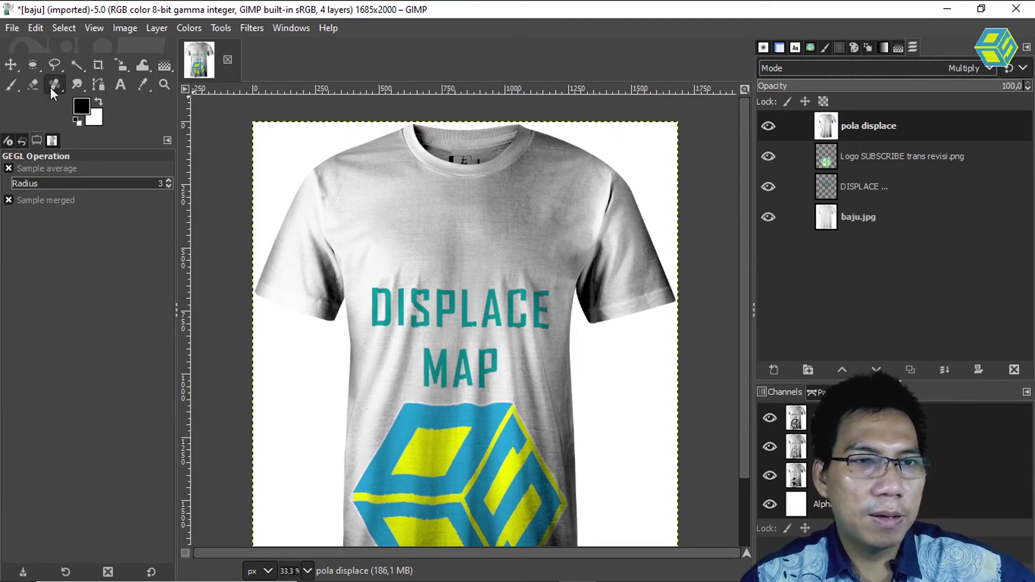
left_click(102, 84)
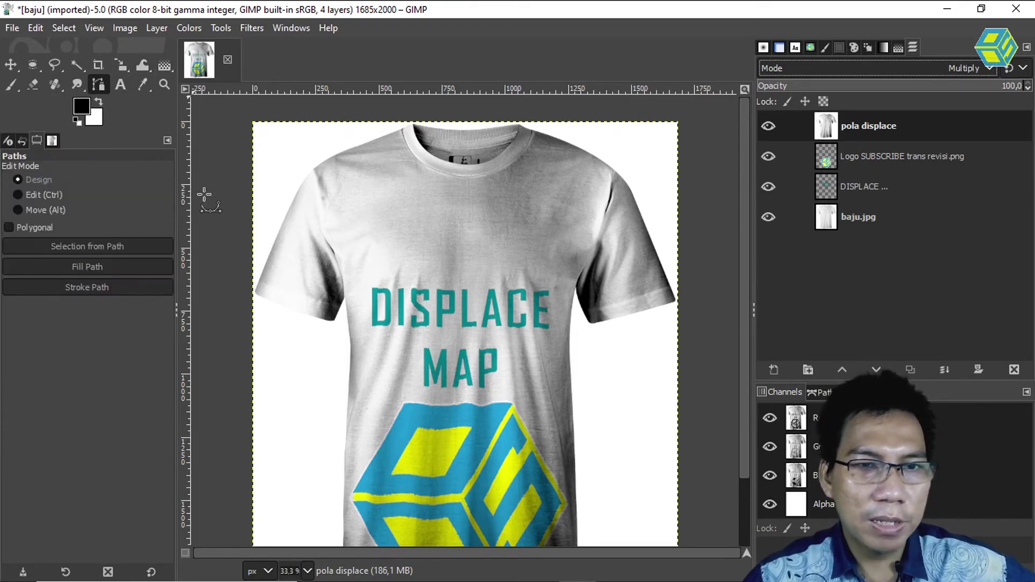
Step: Place path anchors from the left sleeve up the left shoulder and across the collar
left_click(255, 293)
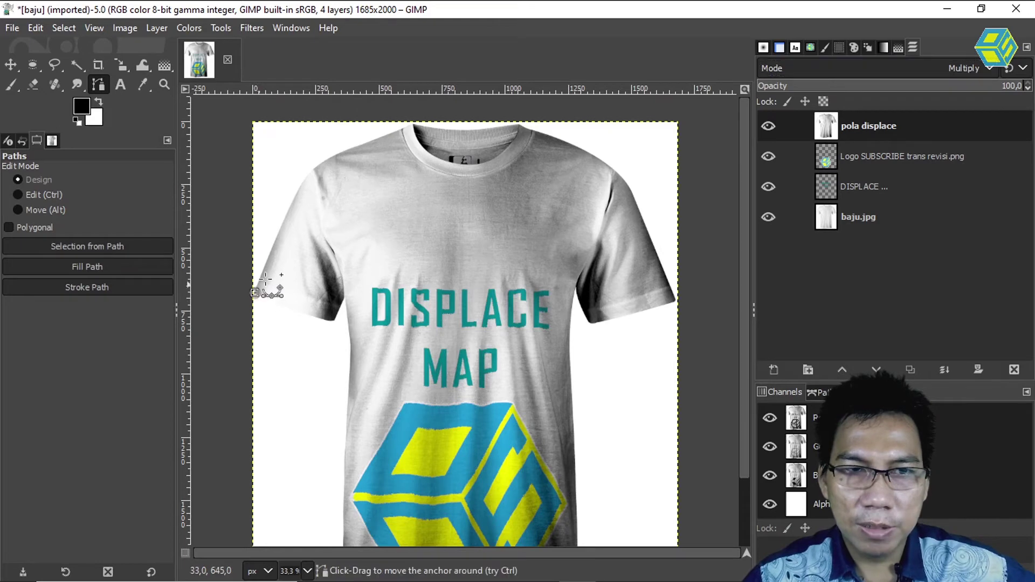
left_click(284, 220)
left_click(301, 187)
left_click(310, 173)
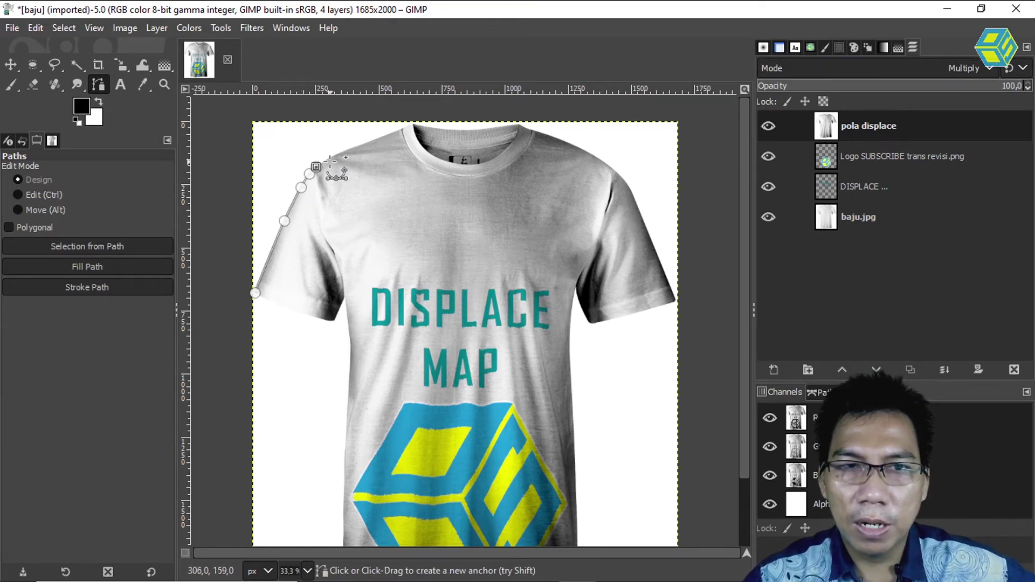
left_click(330, 158)
left_click(358, 146)
left_click(387, 137)
left_click(411, 124)
left_click(418, 128)
left_click(462, 131)
left_click(487, 128)
left_click(507, 127)
Step: Continue the path down the right shoulder, around the right sleeve and down the right side
left_click(539, 133)
left_click(573, 146)
left_click(612, 166)
left_click(628, 184)
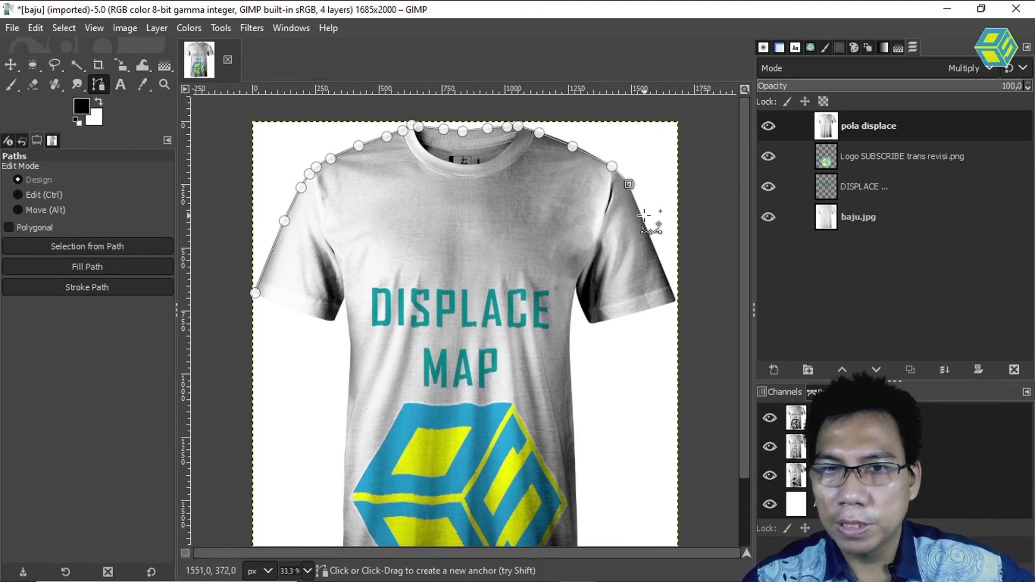
left_click(641, 217)
left_click(660, 266)
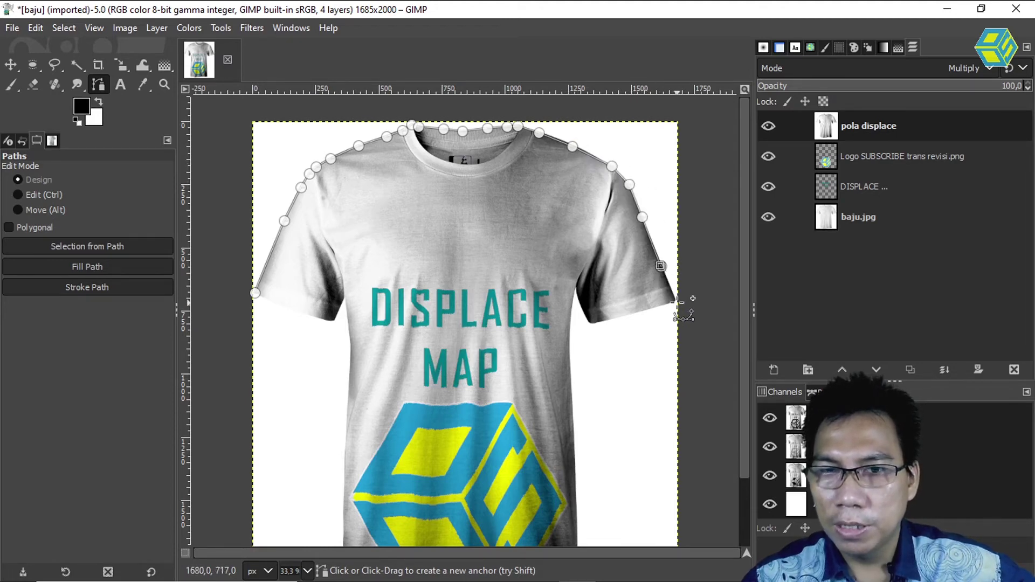
left_click(675, 302)
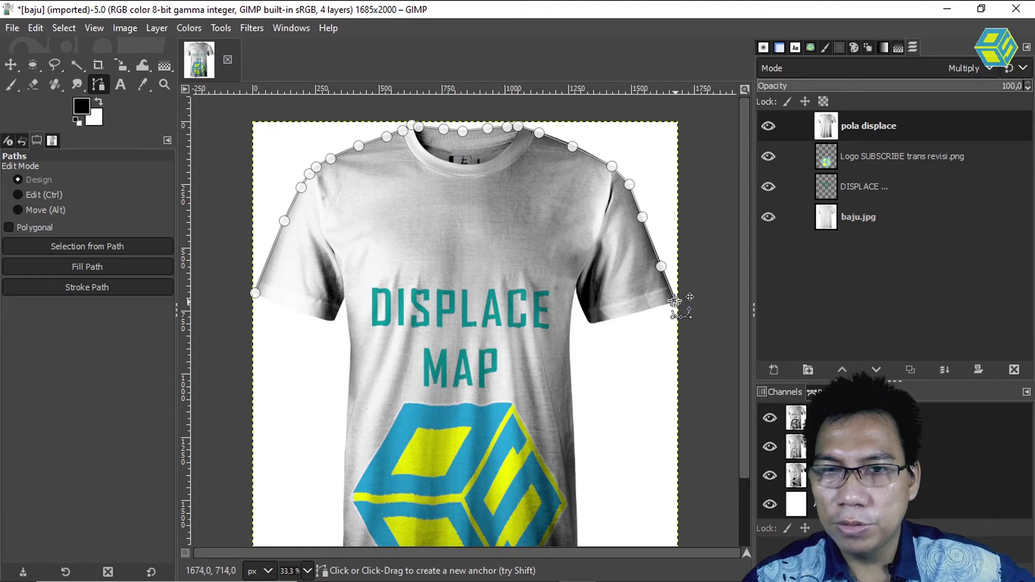
left_click(590, 322)
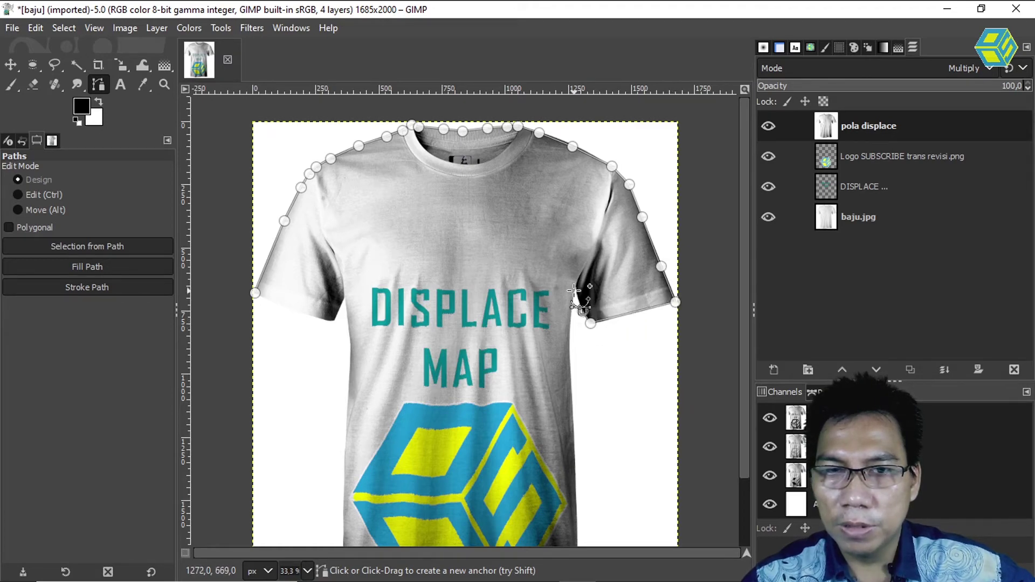
left_click(574, 288)
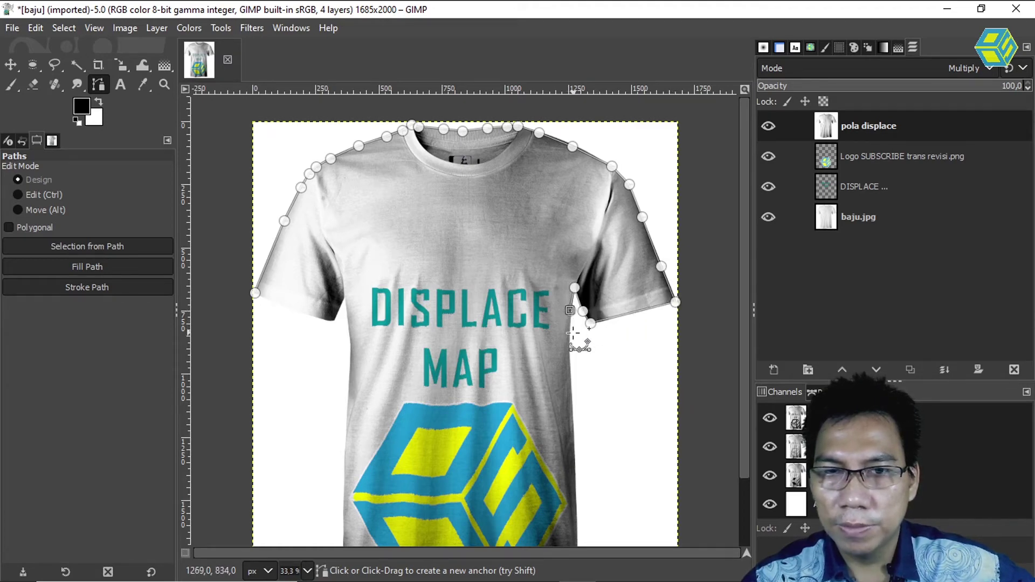
scroll(568, 364, "down", 3)
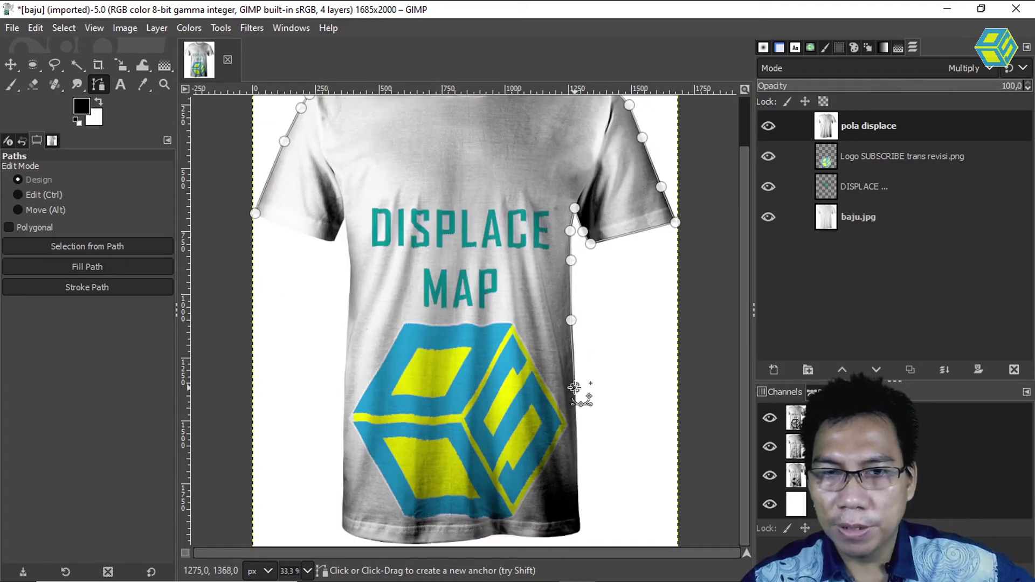
left_click(577, 463)
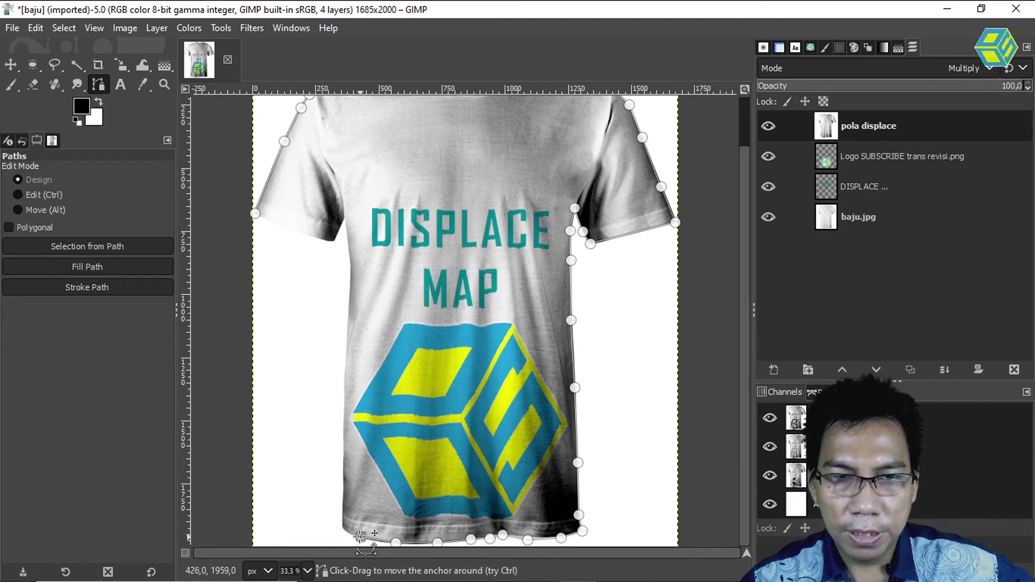
Step: Trace the hem, left side and left sleeve, close the path on the first anchor, and bring up its options
left_click(342, 523)
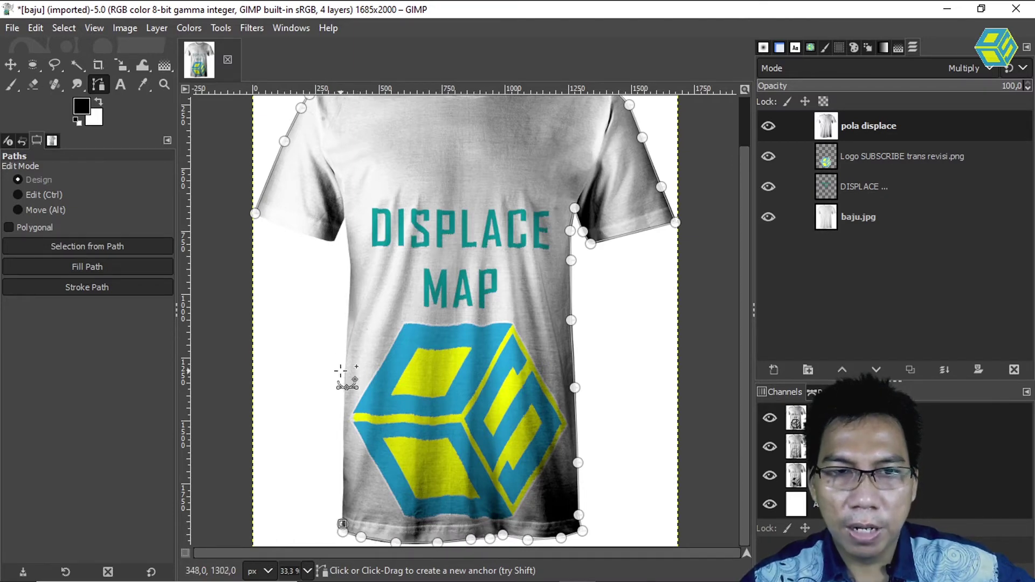
left_click(343, 388)
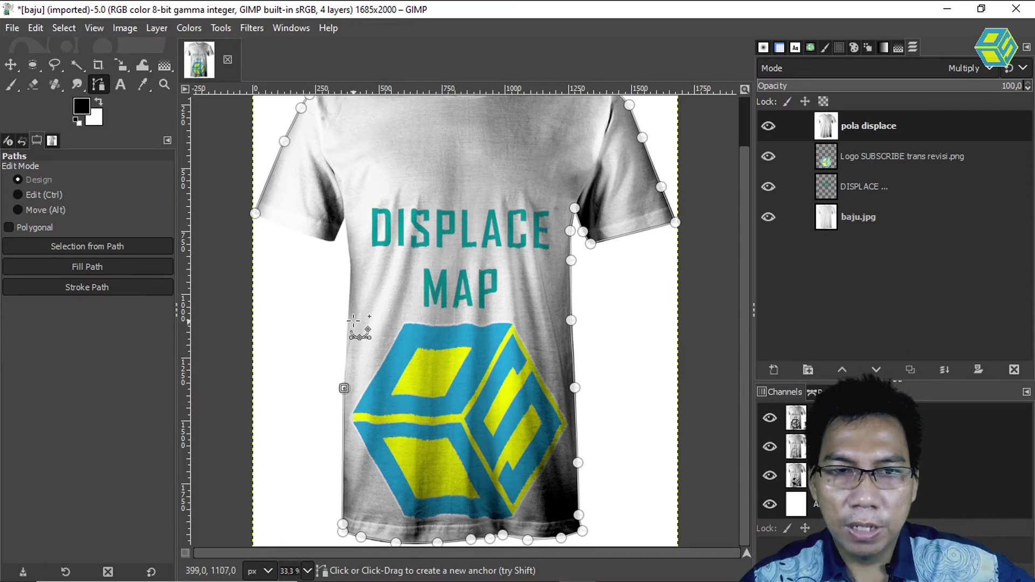
left_click(348, 315)
left_click(350, 274)
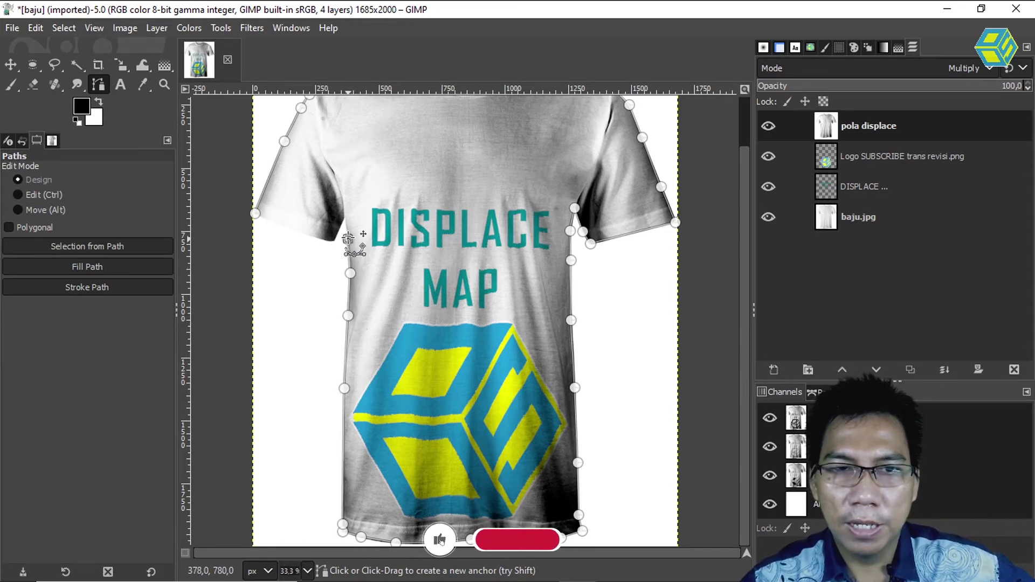
left_click(348, 239)
left_click(325, 241)
left_click(277, 229)
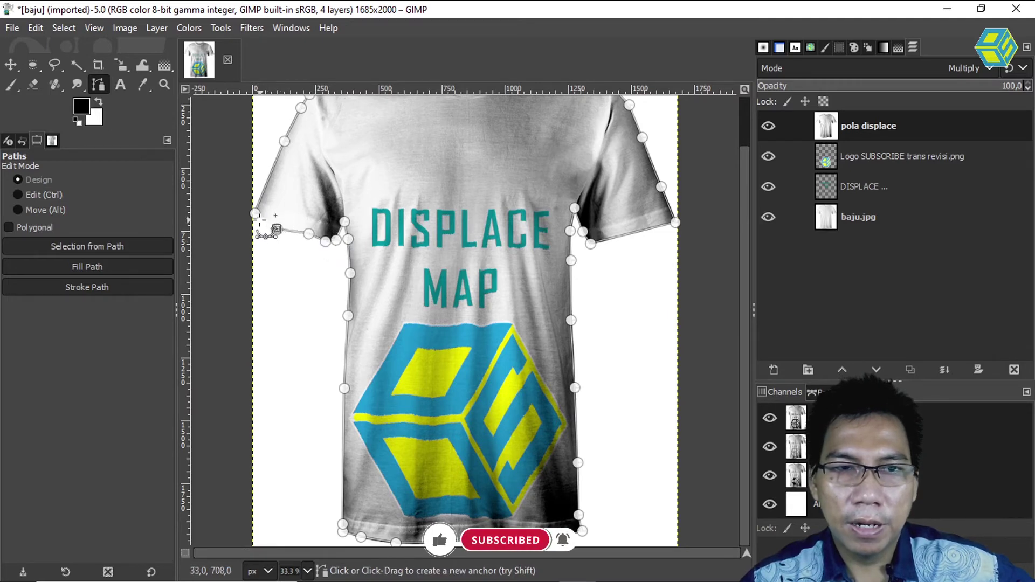
left_click(255, 213, "ctrl")
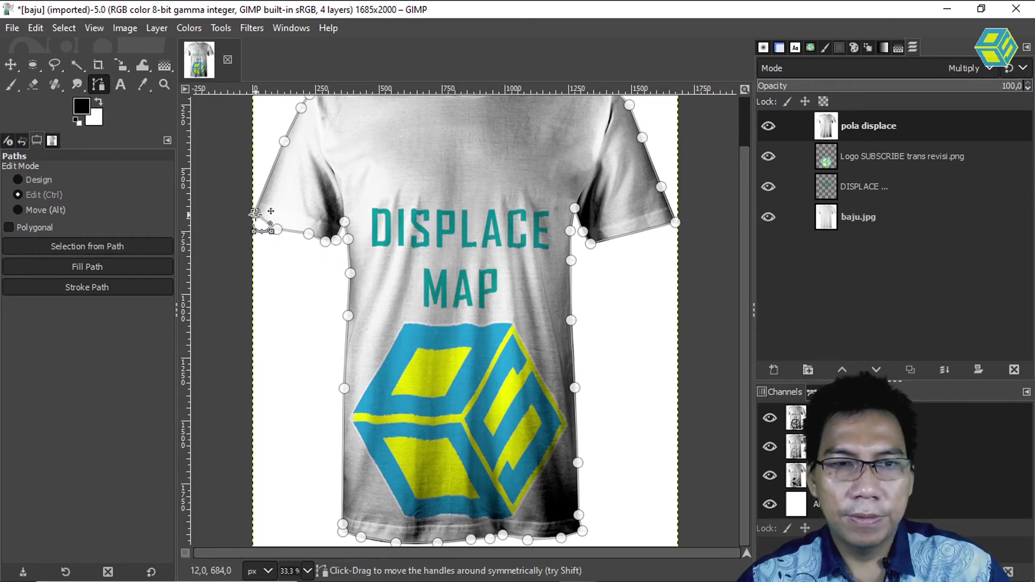
scroll(533, 331, "up", 2)
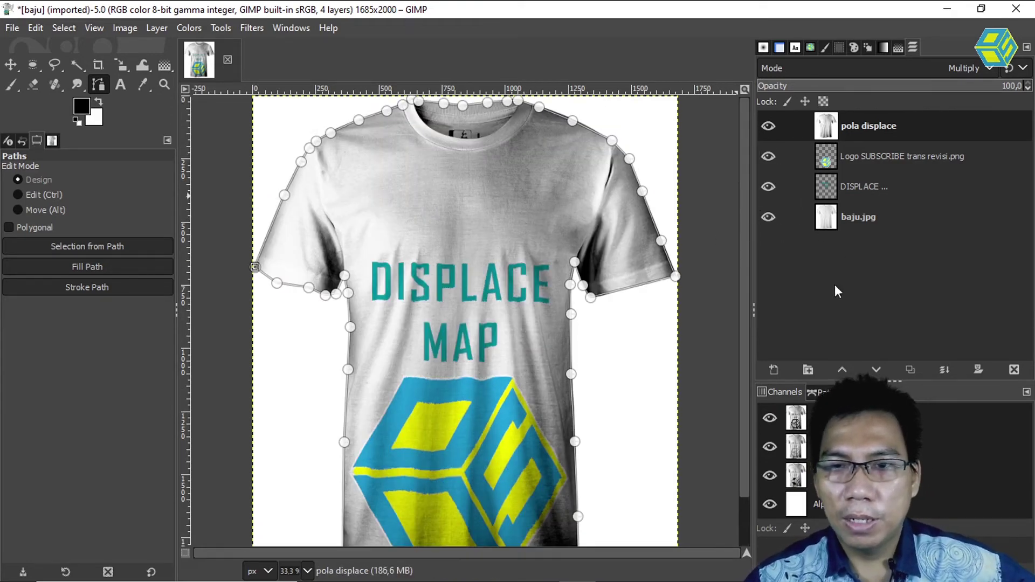
left_click(820, 391)
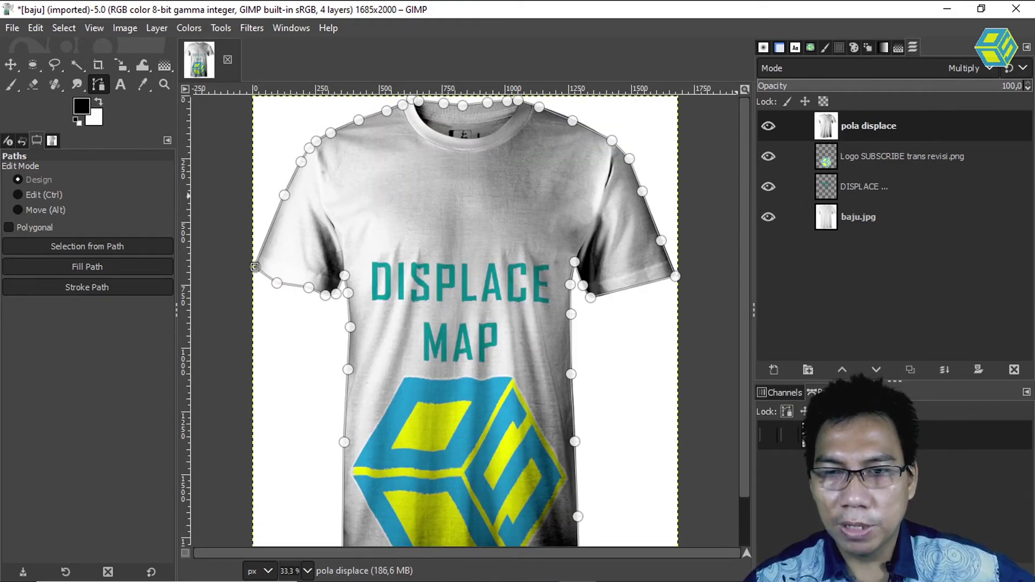
right_click(808, 434)
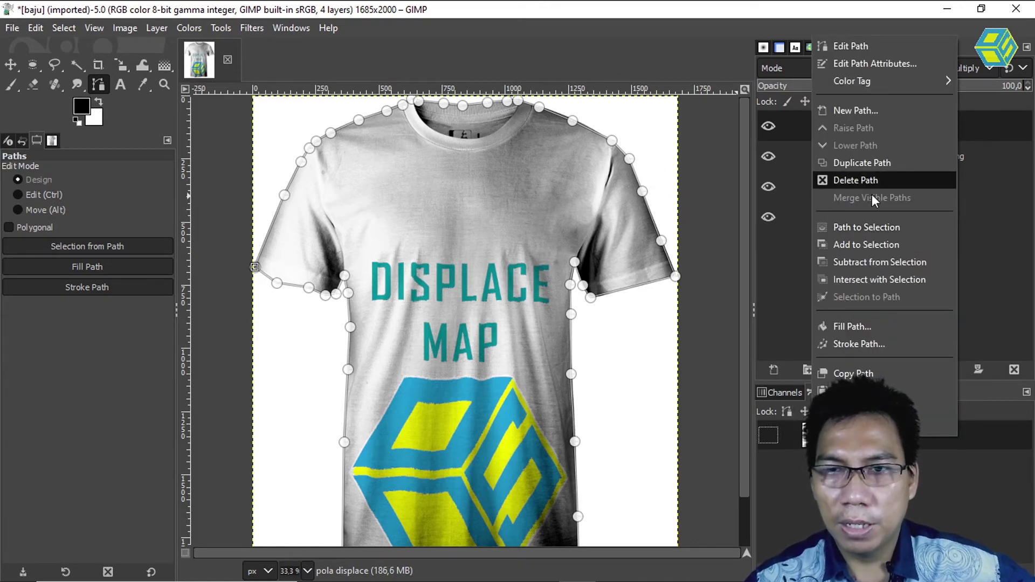
Step: Convert the shirt path to a selection and add a layer 'warna baju 1' just above baju.jpg
left_click(879, 228)
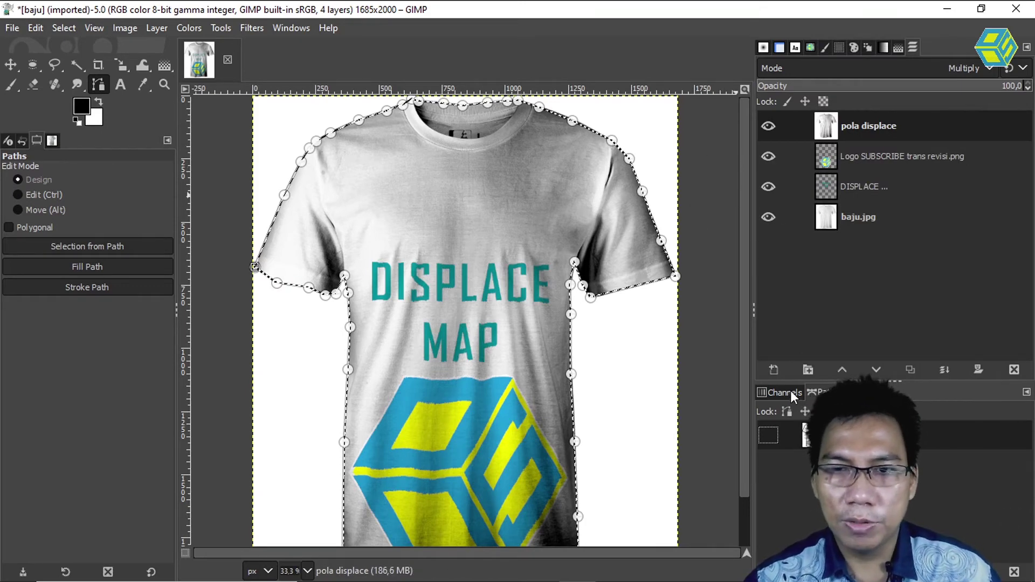
mouse_move(863, 155)
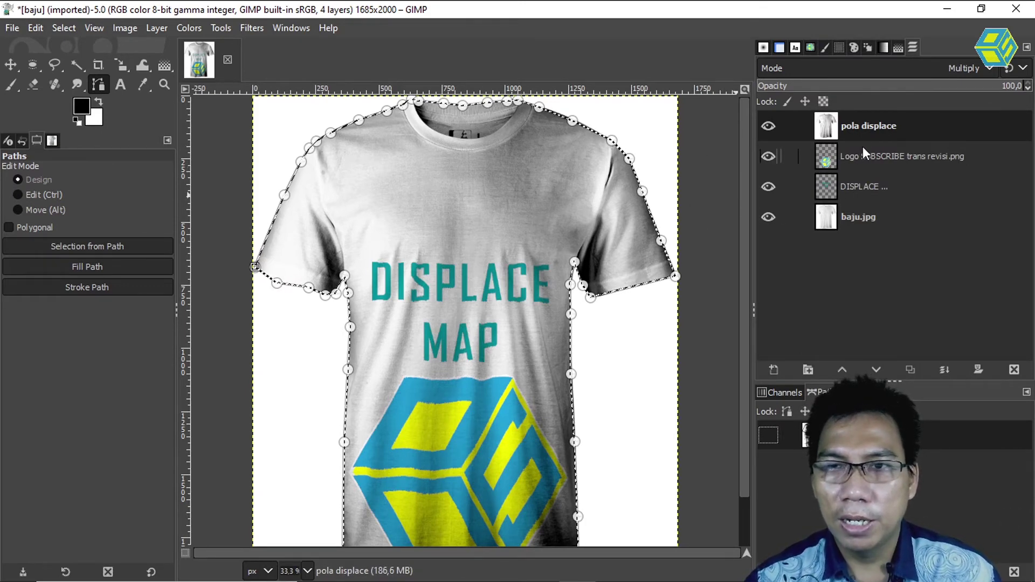
left_click(865, 121)
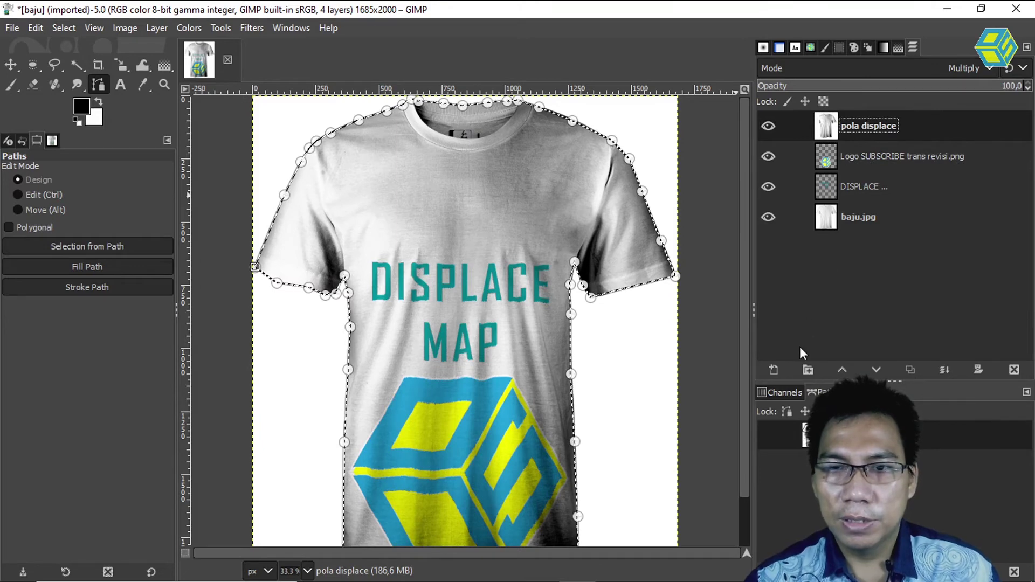
left_click(774, 370)
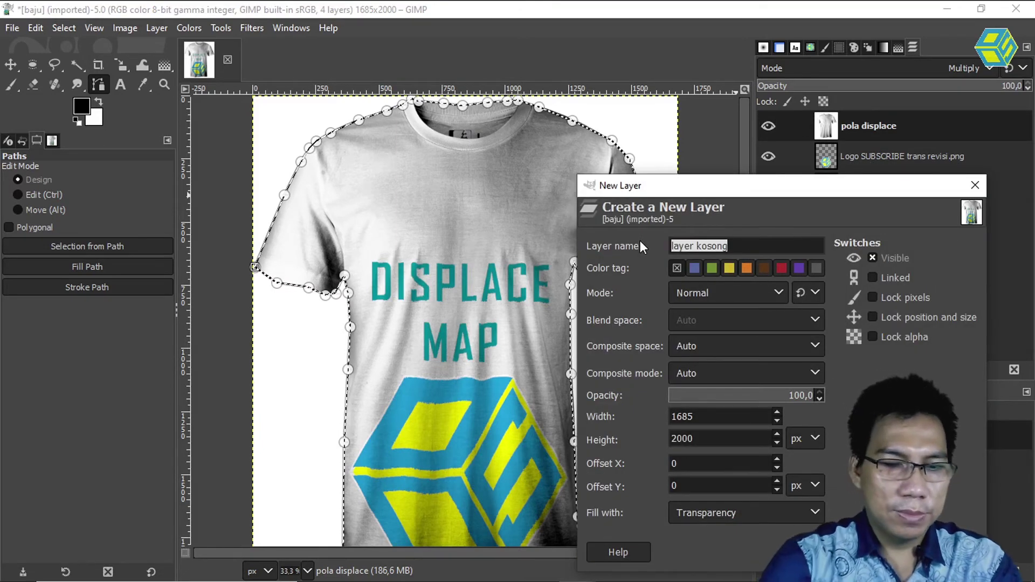
type("warna baju")
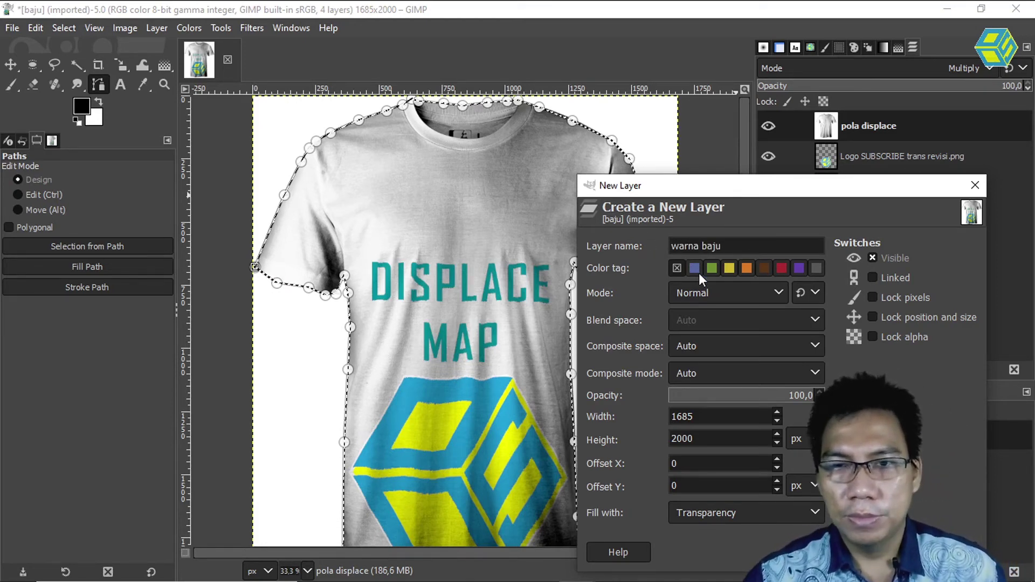
type(" 1")
key("Return")
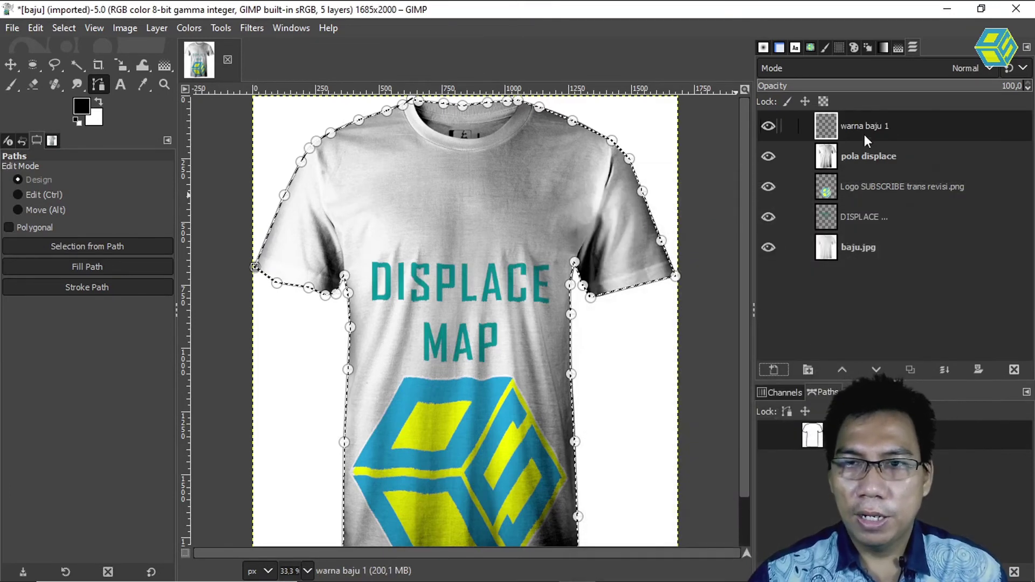
mouse_move(861, 121)
left_mouse_down()
mouse_move(860, 215)
mouse_move(845, 237)
left_mouse_up()
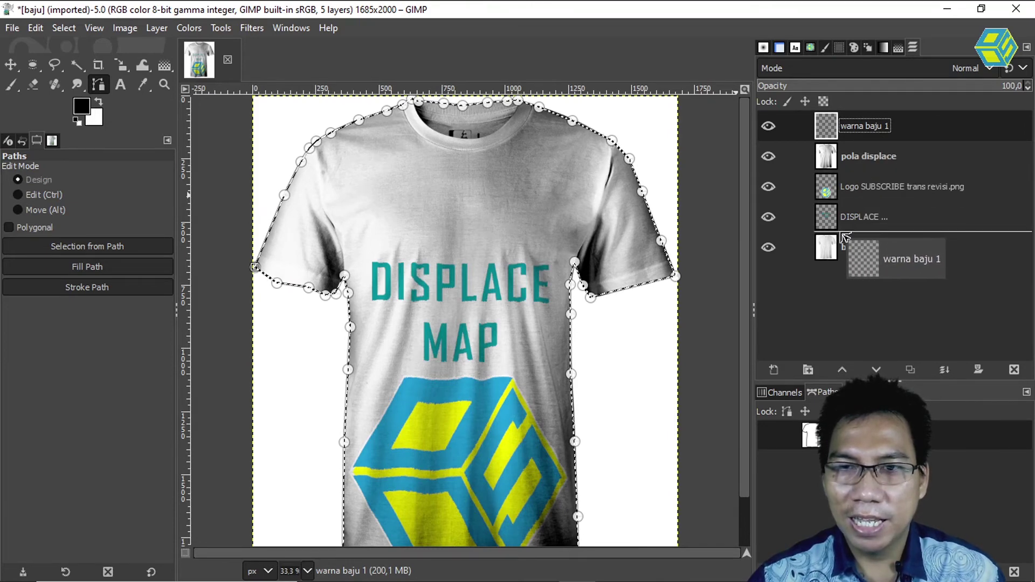
left_click_drag(844, 237, 846, 240)
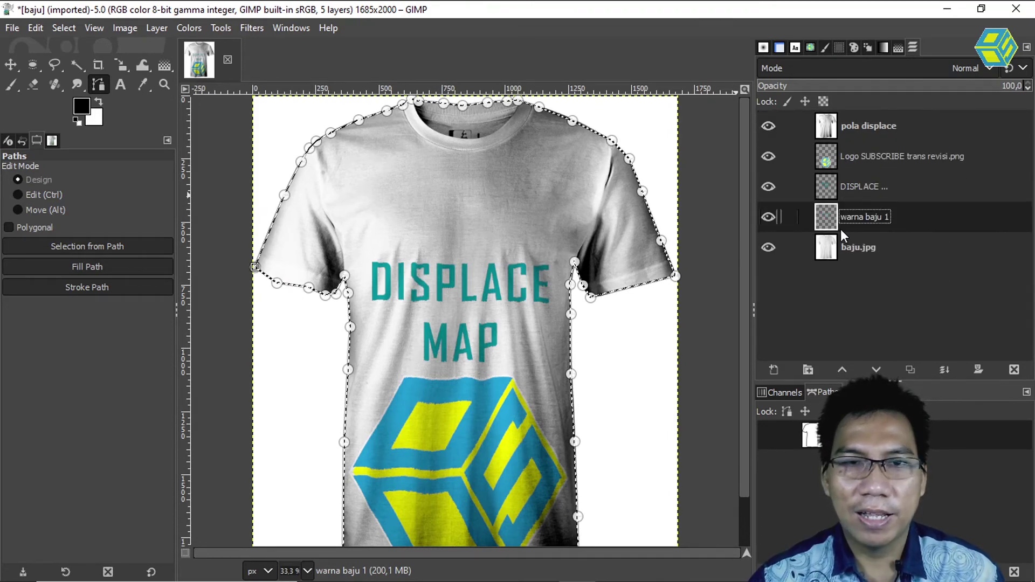
Step: Set the foreground colour to magenta ed18e9
left_click(12, 67)
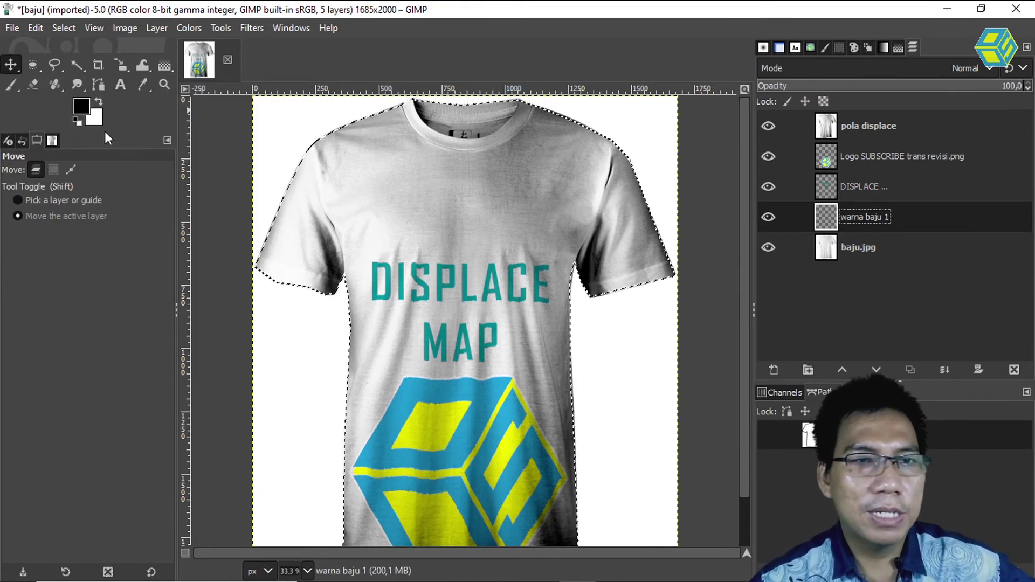
left_click(79, 106)
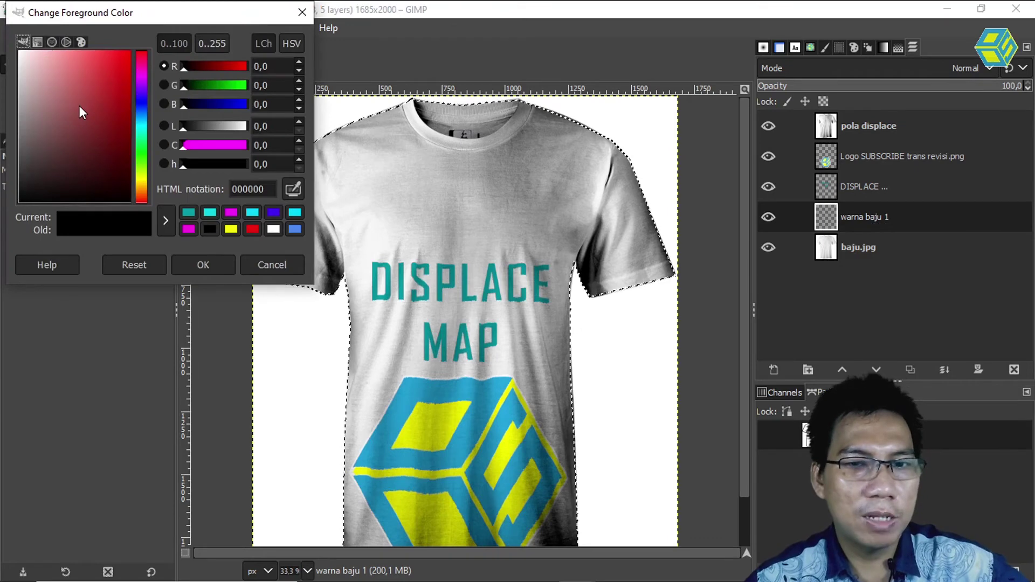
left_click(141, 74)
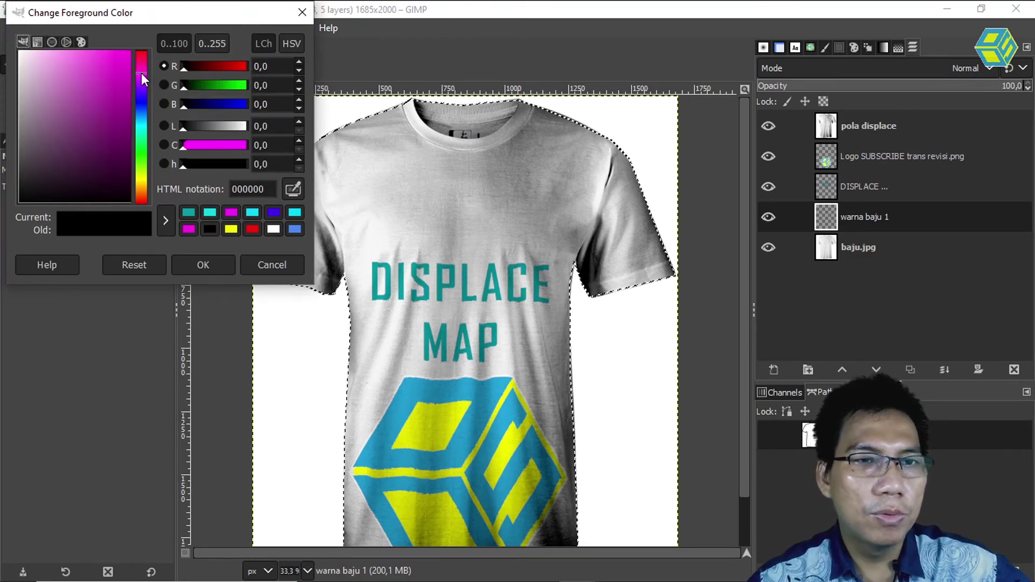
mouse_move(114, 104)
left_mouse_down()
mouse_move(121, 99)
mouse_move(142, 127)
mouse_move(123, 137)
left_mouse_up()
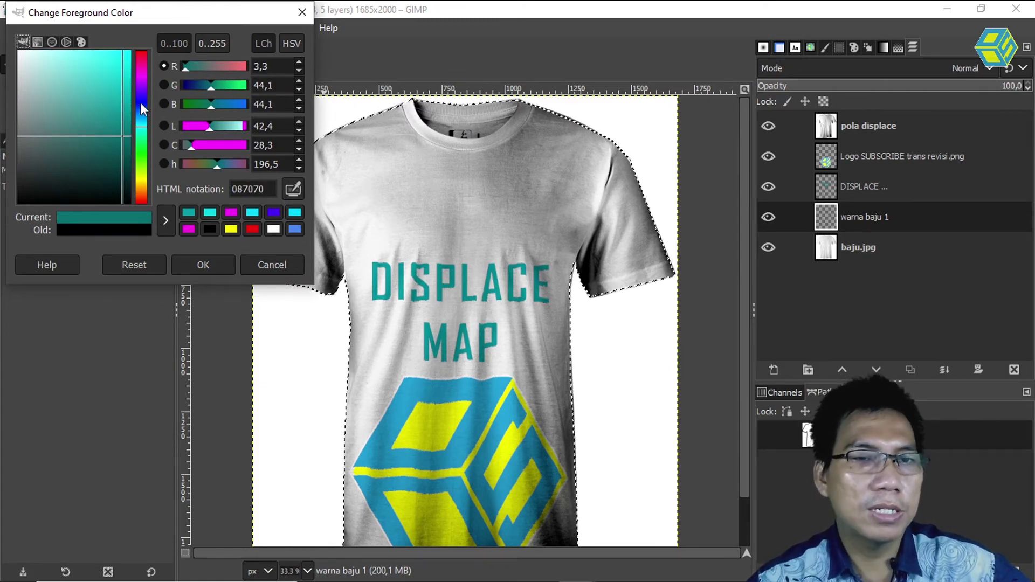
left_click_drag(142, 86, 121, 65)
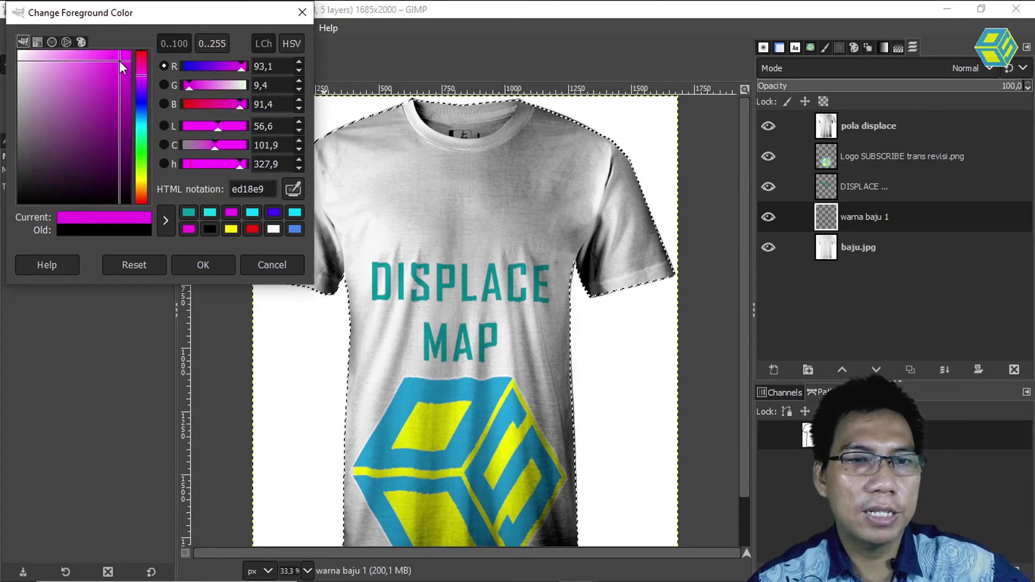
left_click(204, 270)
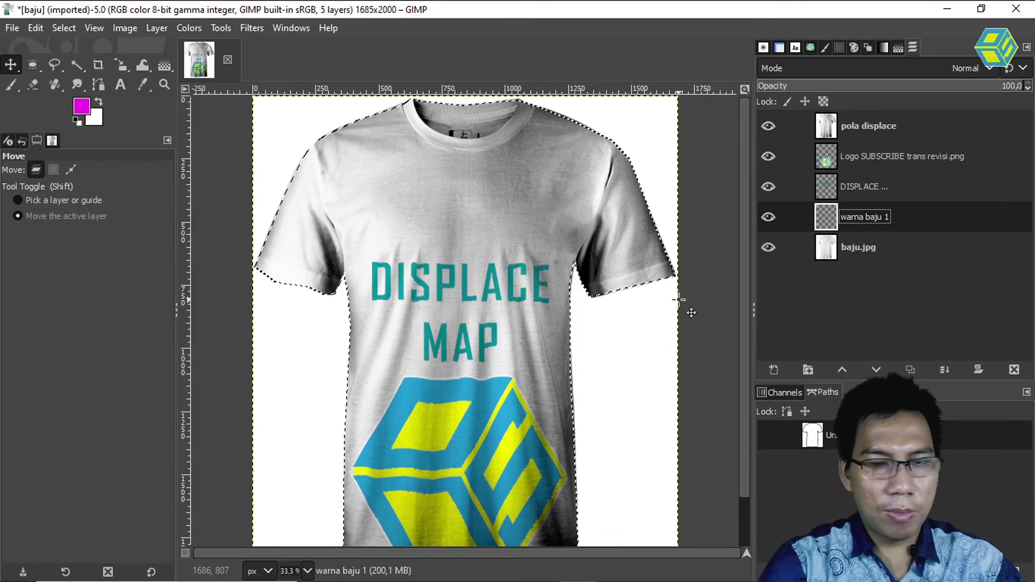
Step: Fill the shirt selection on warna baju 1 with magenta and hide the pola displace layer
key("ctrl+comma")
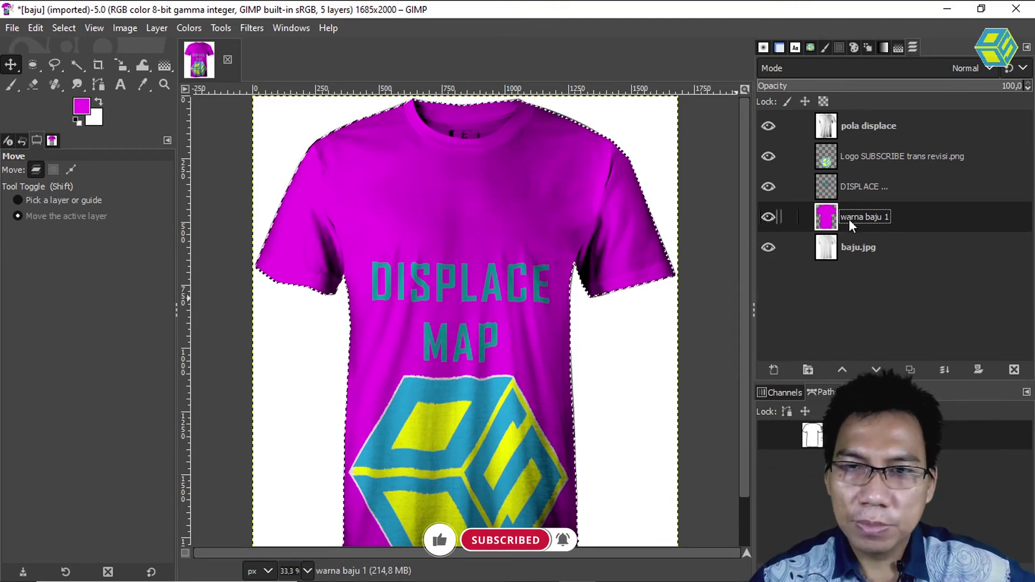
left_click(865, 127)
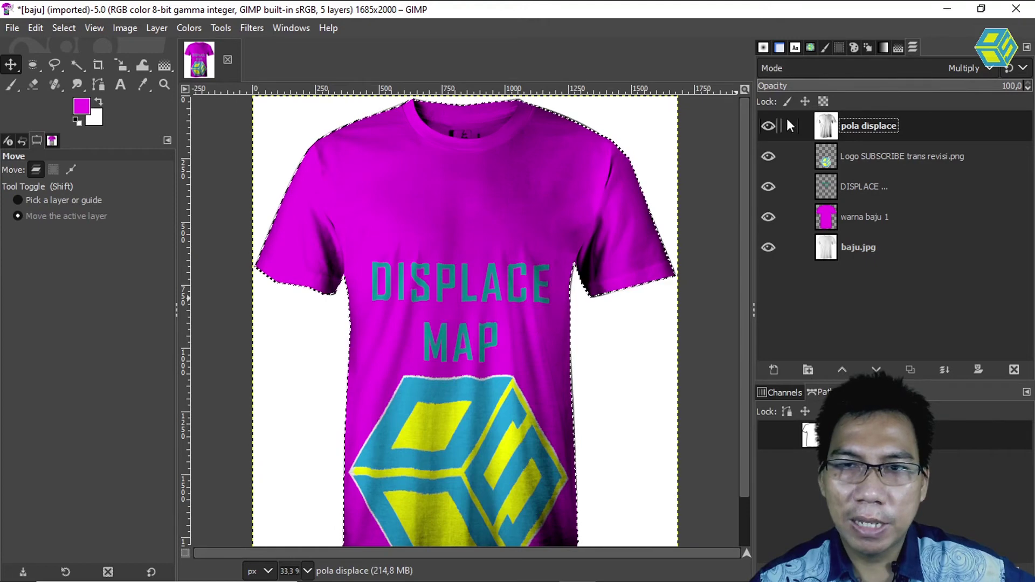
left_click(768, 126)
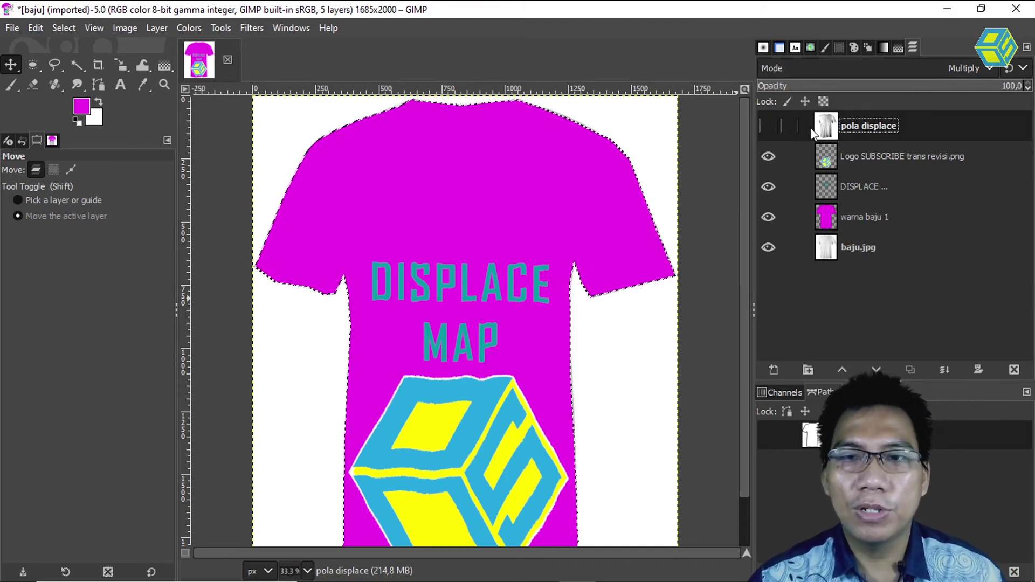
Step: Show pola displace again and load warna baju 1's alpha as the shirt selection
left_click(768, 127)
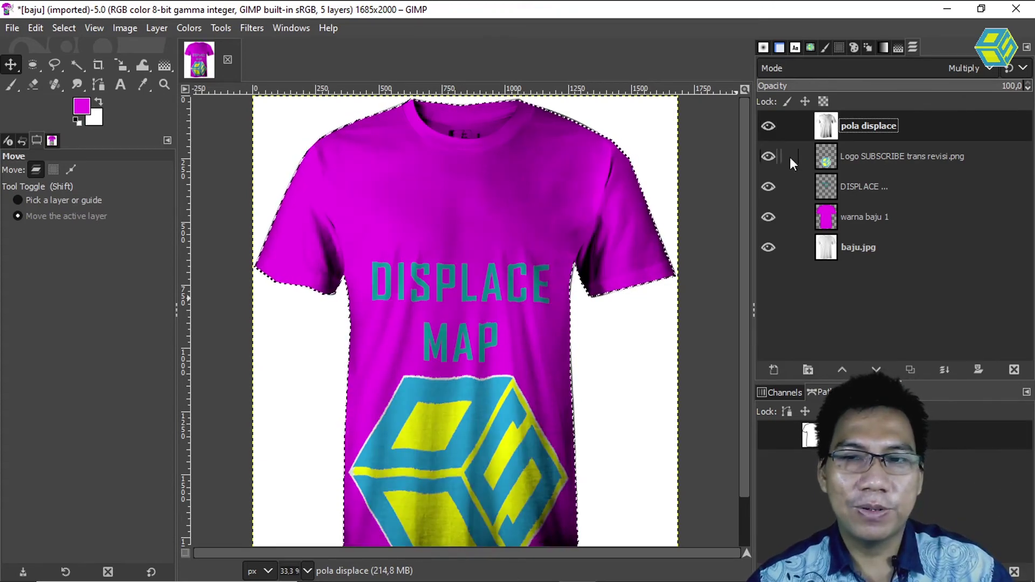
left_click(850, 218)
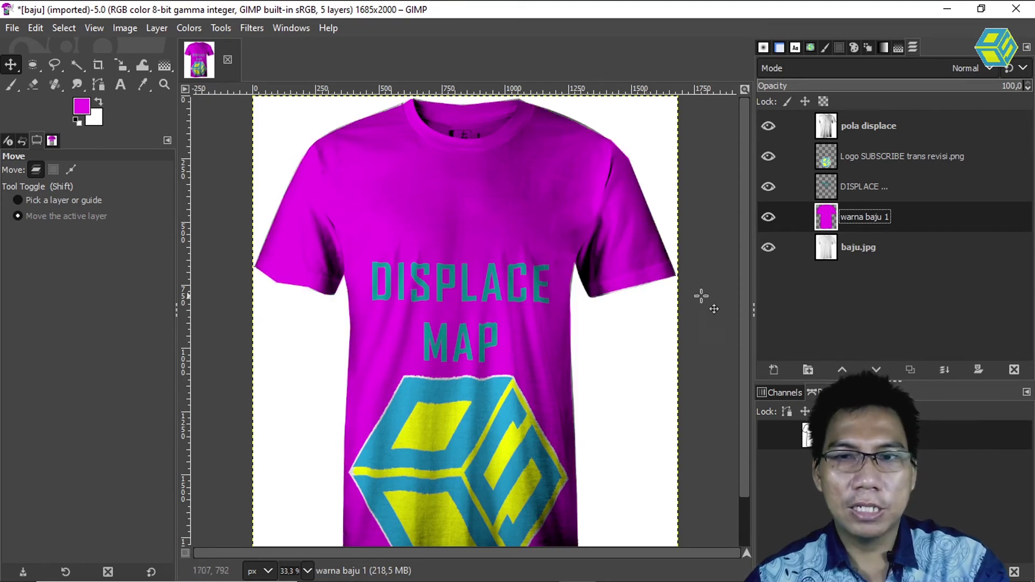
left_click(839, 217, "alt")
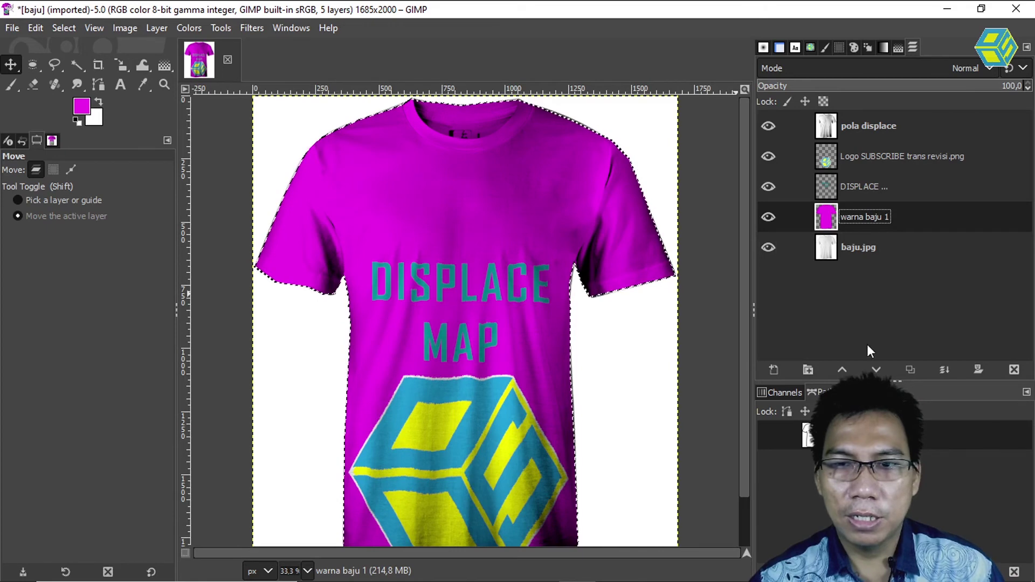
Step: Create a new layer named 'warna baju 2'
left_click(774, 371)
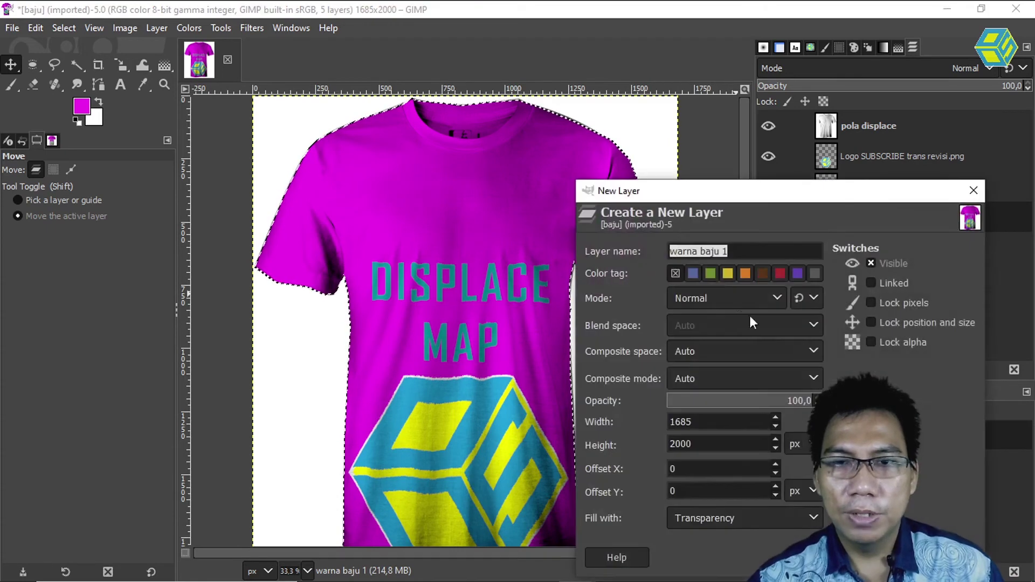
double_click(732, 251)
type("2")
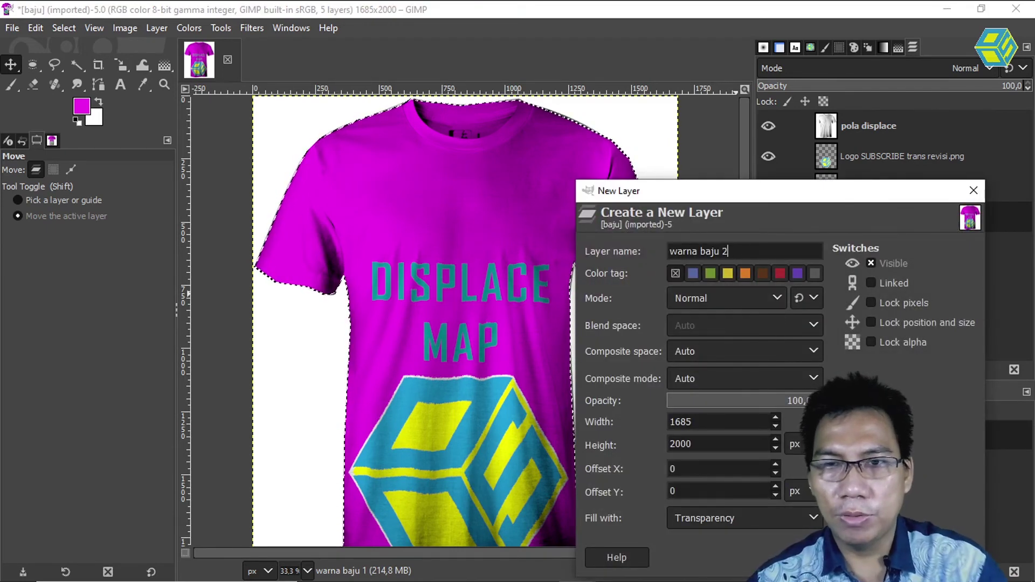
key("Return")
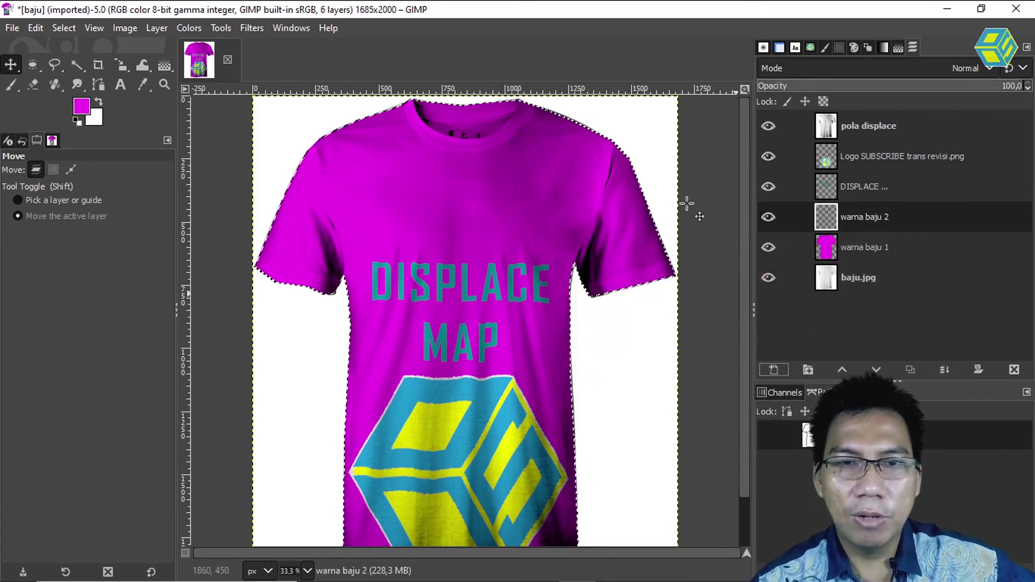
Step: Fill the shirt selection on warna baju 2 with yellow e5ed18
left_click(82, 106)
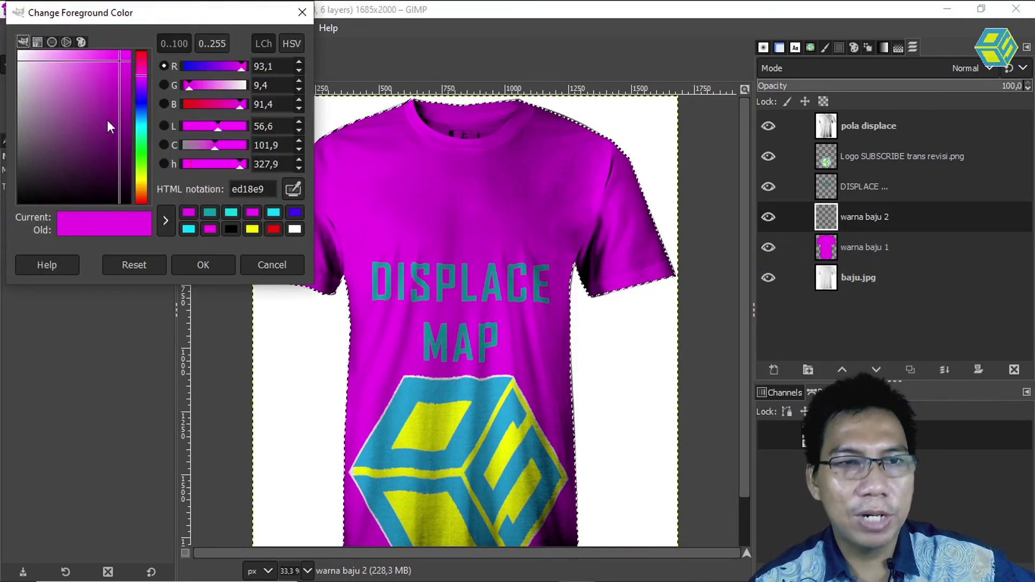
left_click(142, 182)
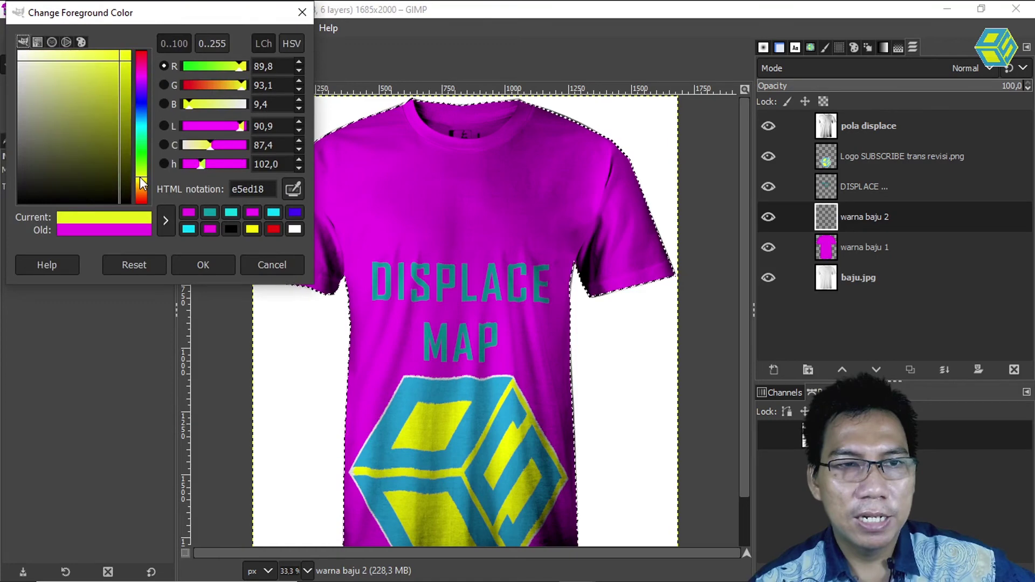
left_click(209, 263)
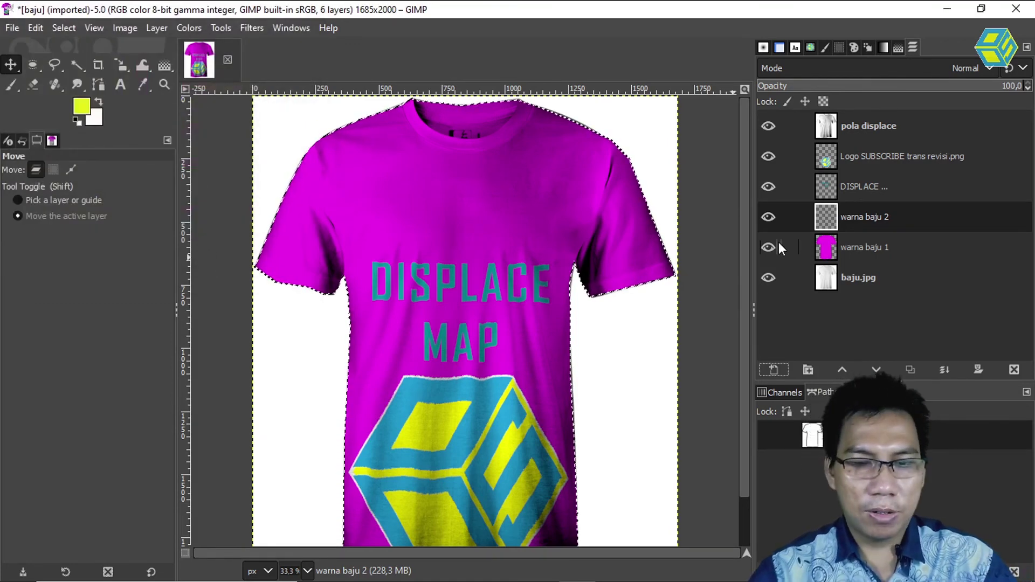
key("ctrl+comma")
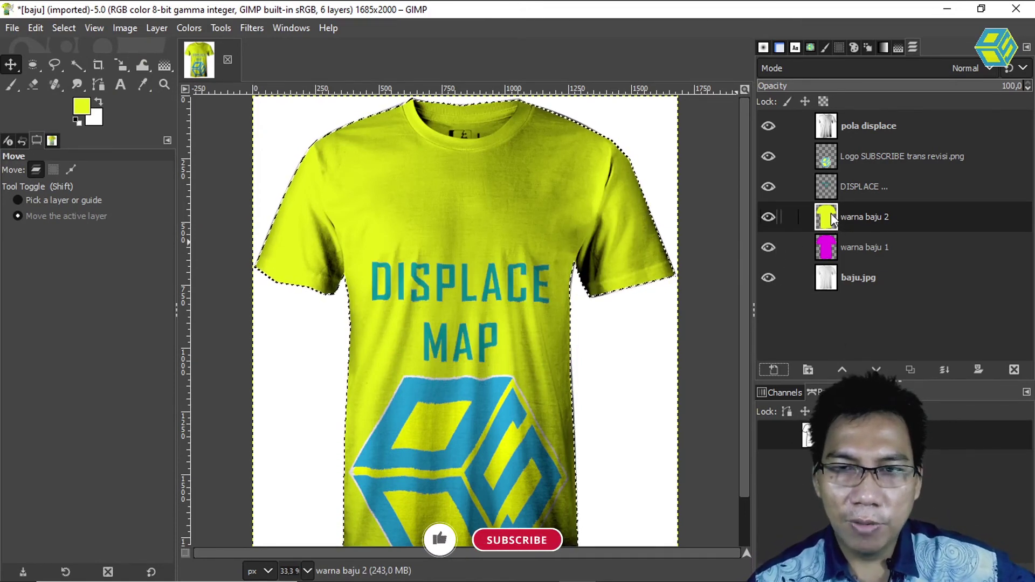
Step: Add a White (full opacity) layer mask to warna baju 2
left_click(858, 245)
left_click(854, 217)
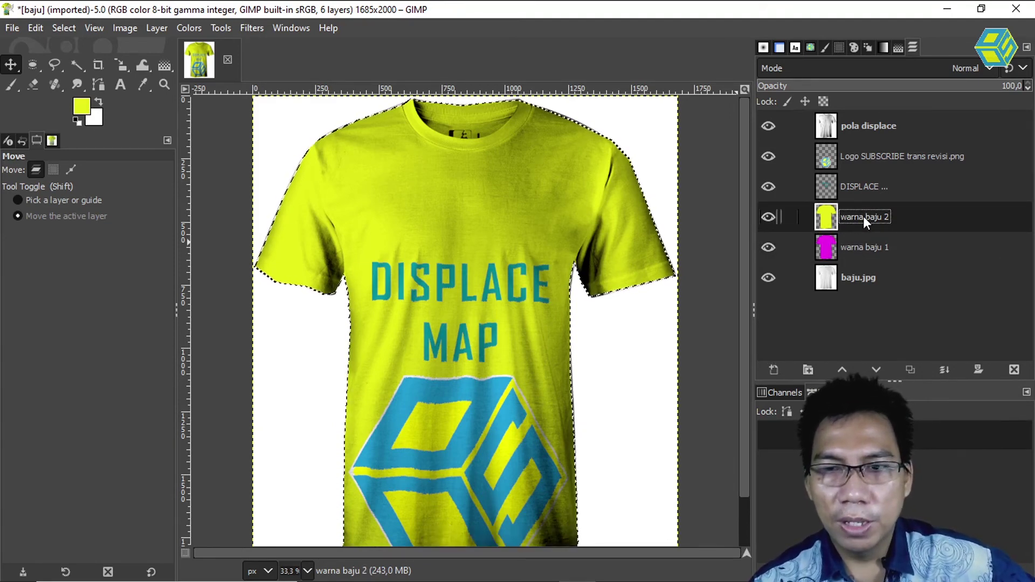
left_click(978, 370)
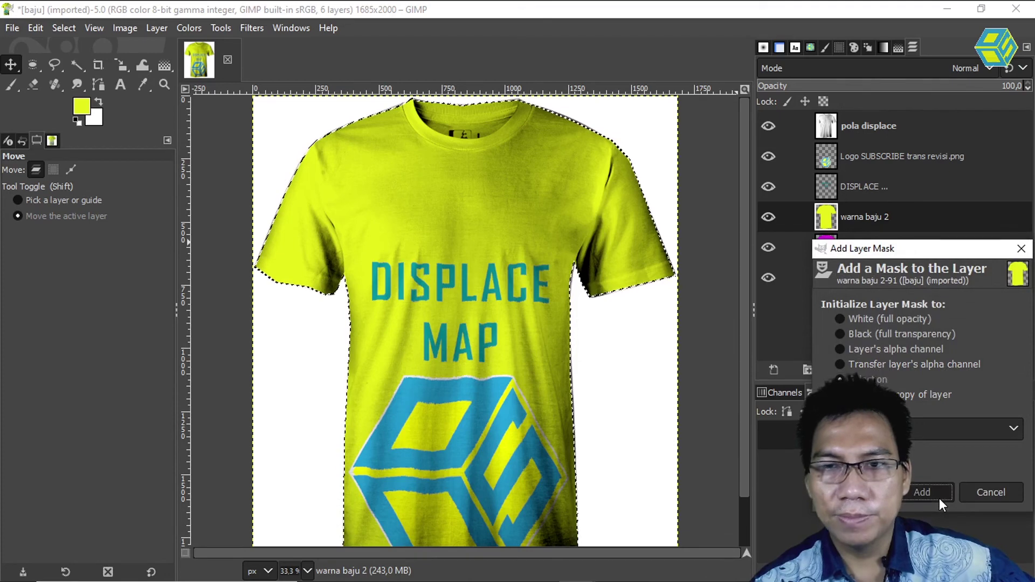
left_click(939, 498)
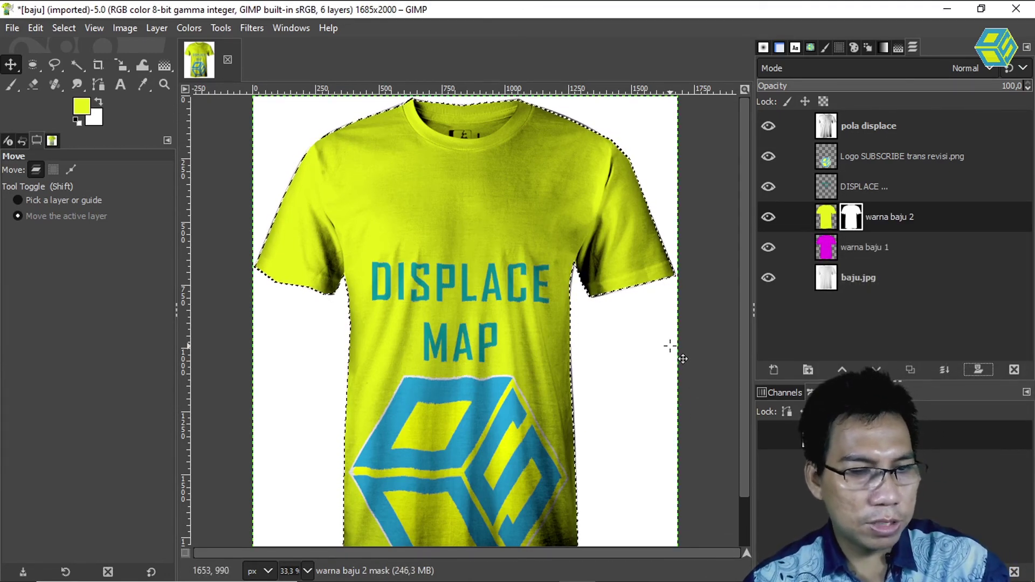
Step: Clear and then restore the shirt outline selection, and switch to the Gradient tool
key("ctrl+shift+a")
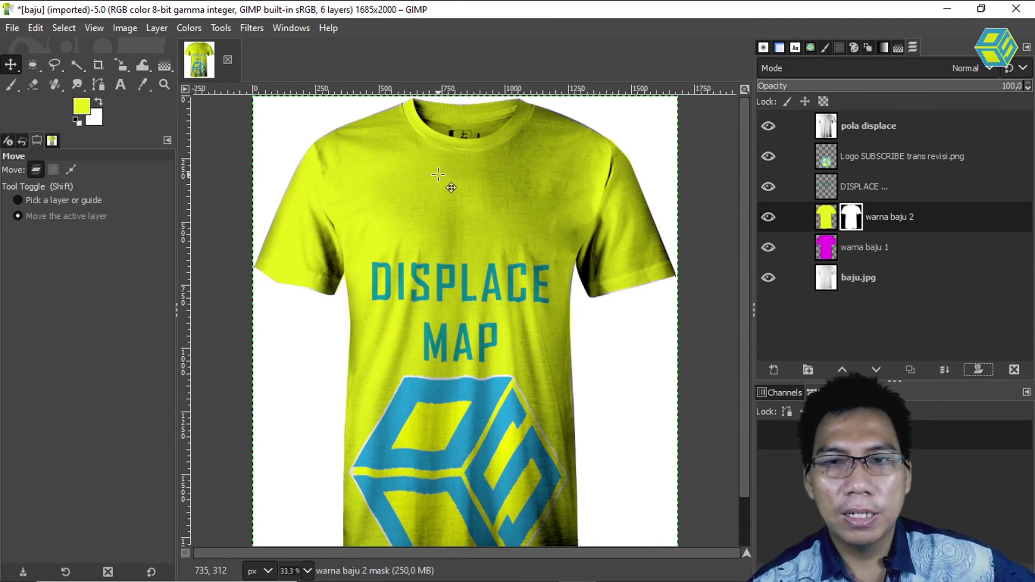
key("ctrl+z")
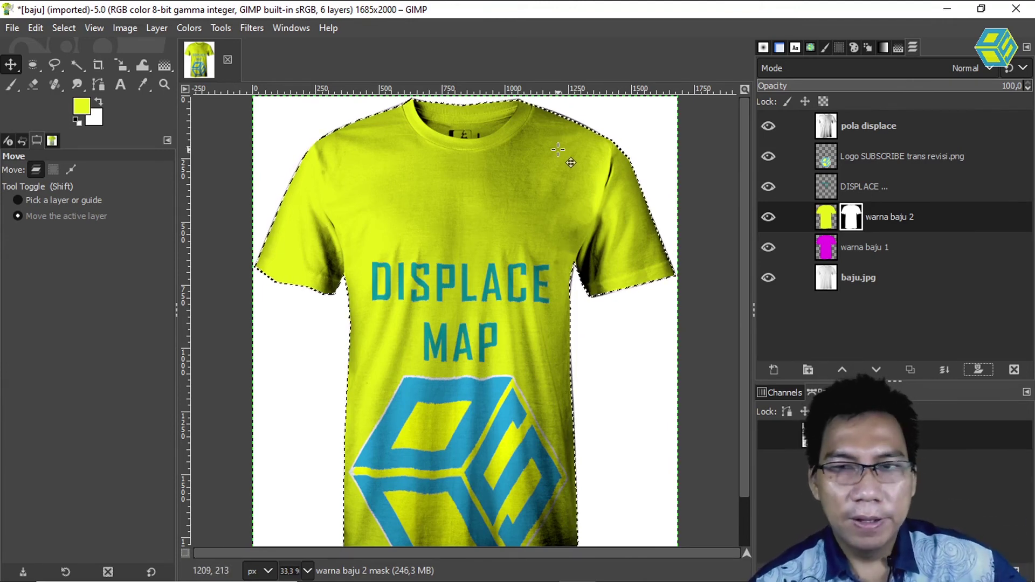
left_click(162, 66)
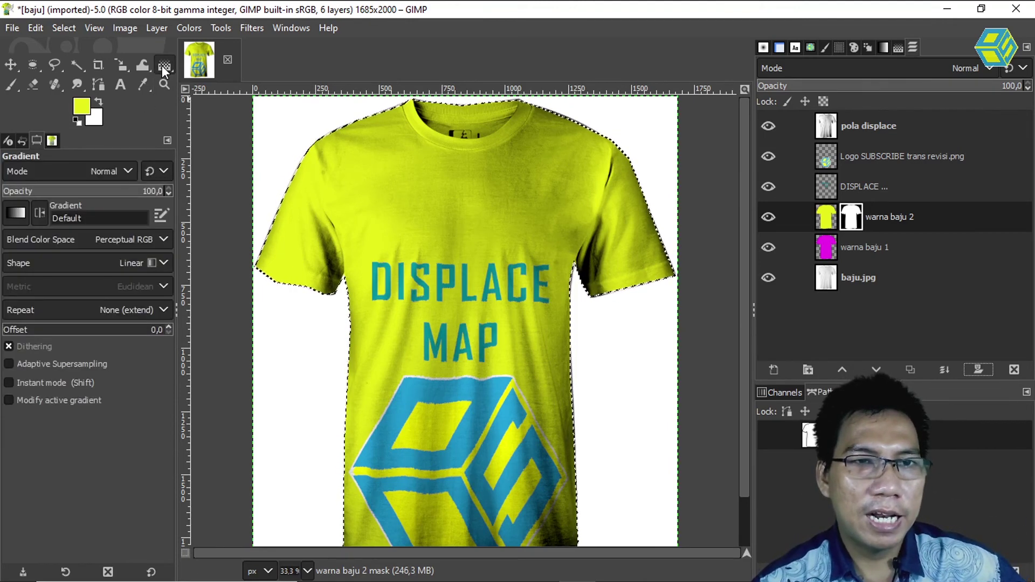
Step: Keep the Default gradient and drag a vertical gradient from the collar to mid-shirt
left_click(16, 214)
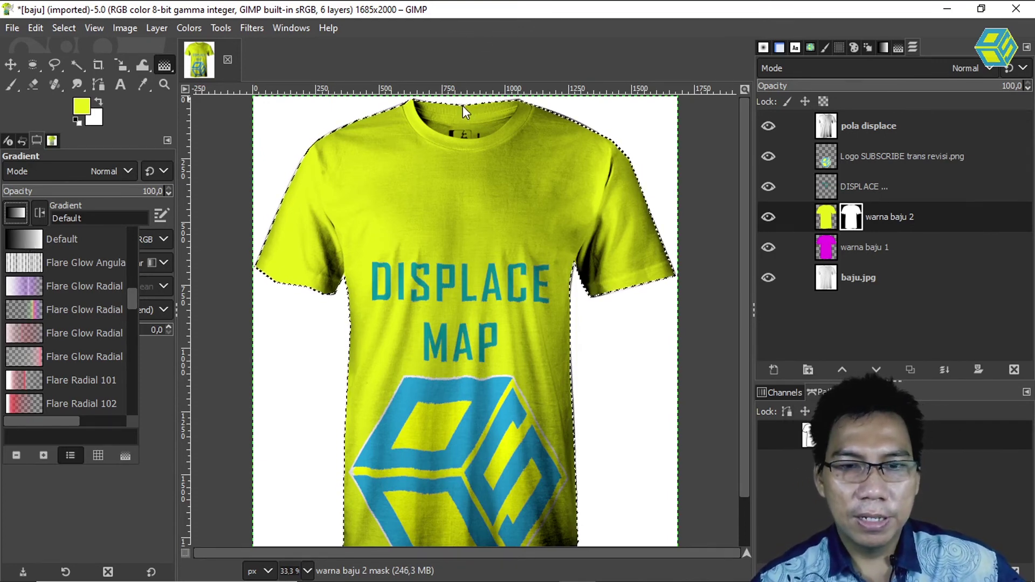
left_click(463, 129)
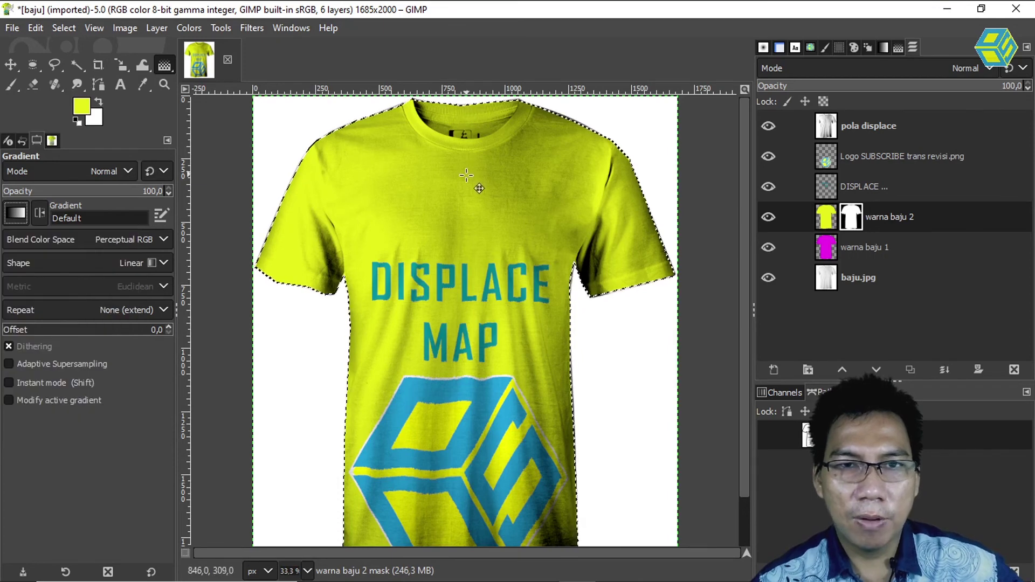
left_click_drag(461, 119, 455, 365)
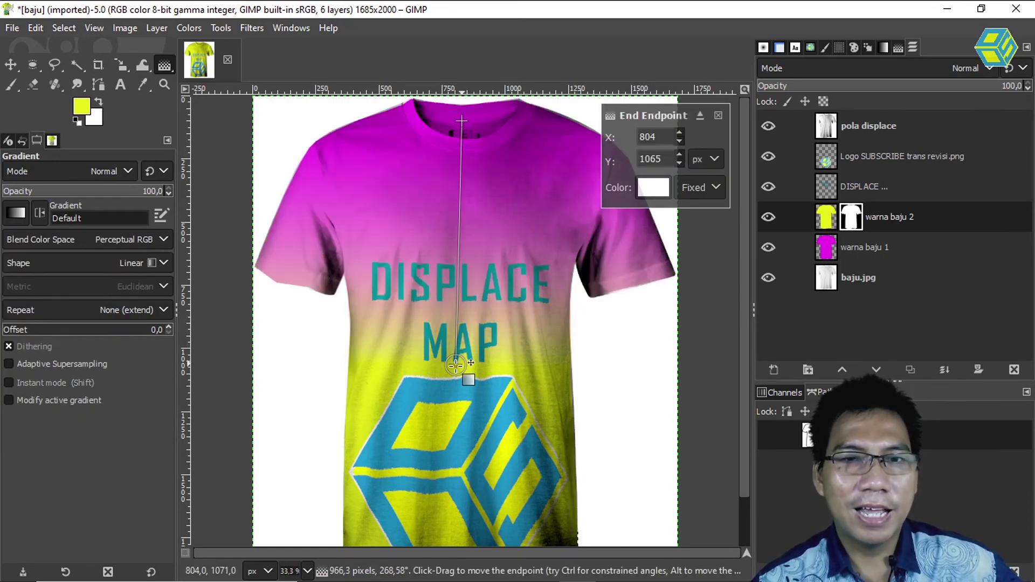
Step: Move the gradient's start point down the shirt and slide Stop 1 lower
left_click(455, 368)
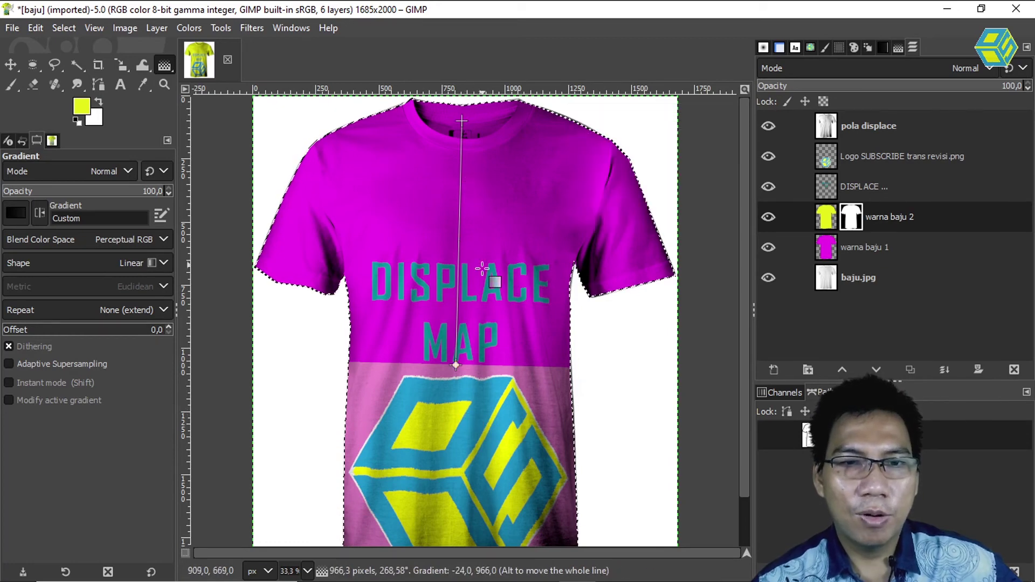
left_click(455, 364)
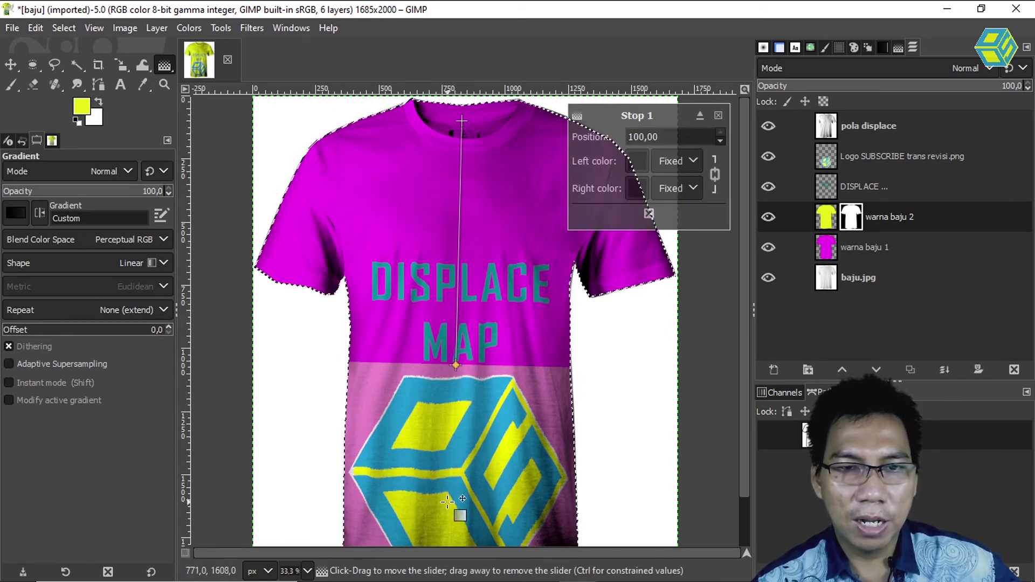
left_click_drag(461, 119, 454, 492)
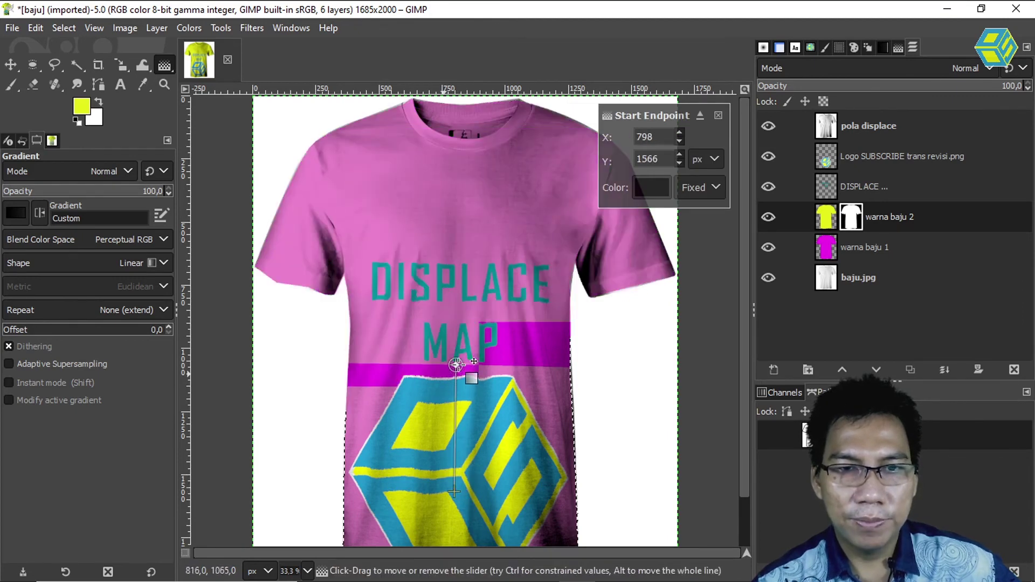
left_click(455, 365)
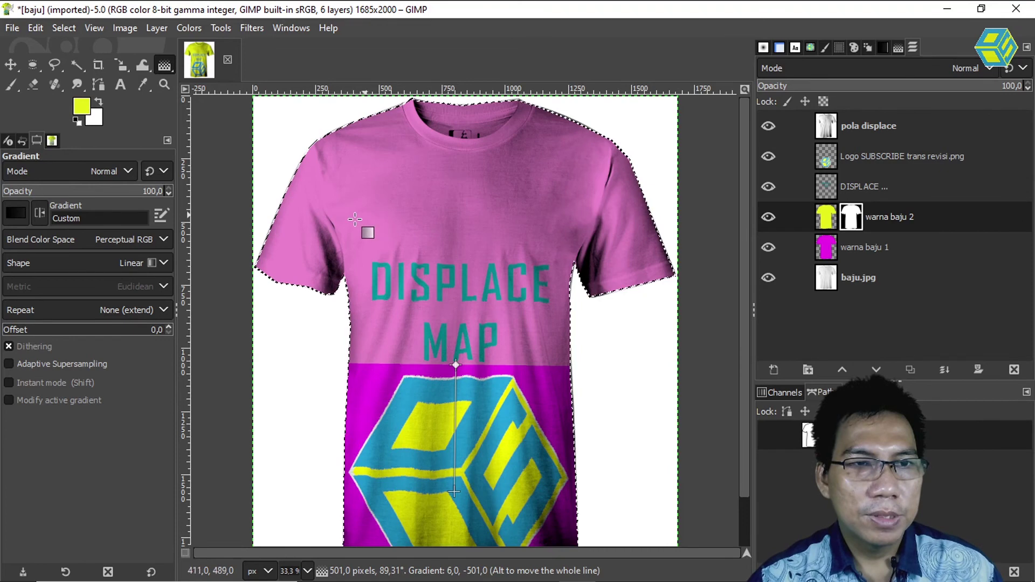
left_click_drag(455, 365, 456, 443)
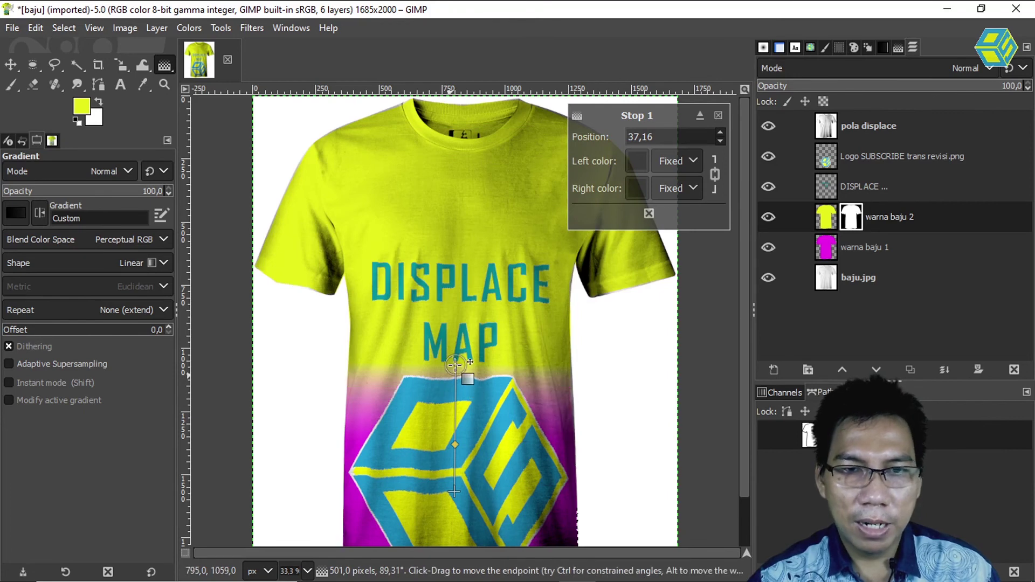
Step: Reposition the gradient endpoints between the hem and the MAP text and adjust its middle stop
left_click_drag(455, 364, 460, 157)
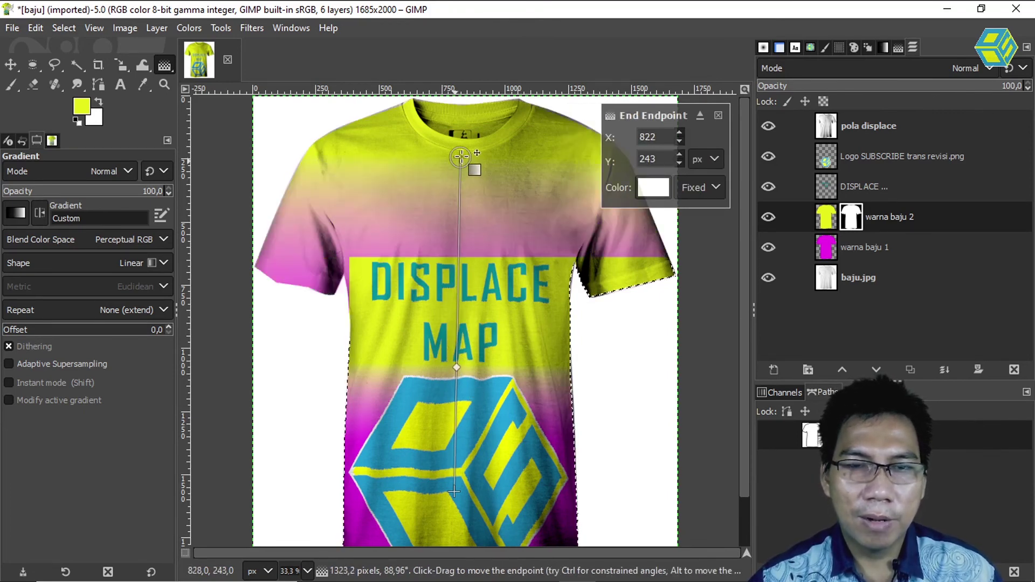
left_click_drag(453, 491, 451, 527)
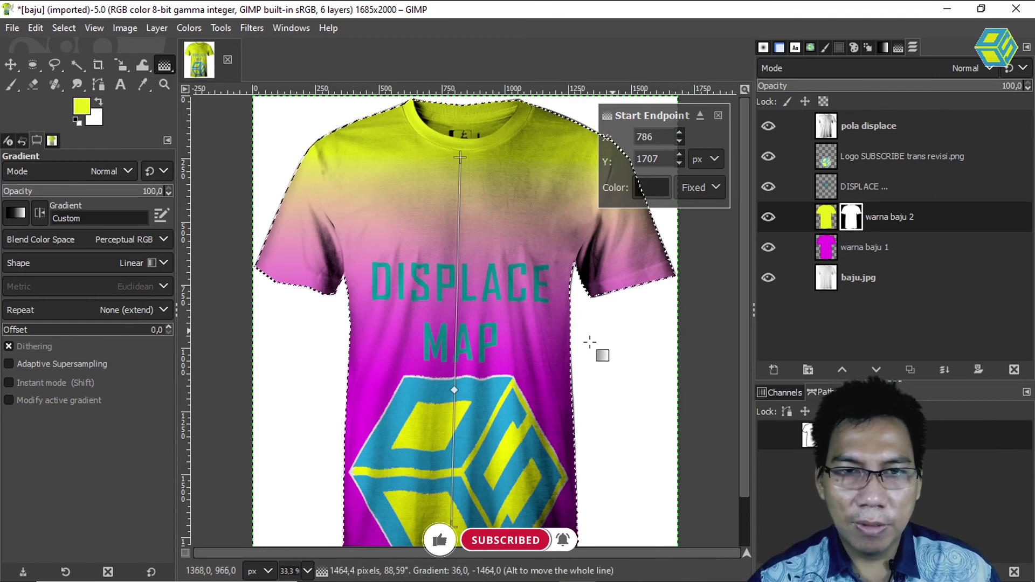
left_click(455, 329)
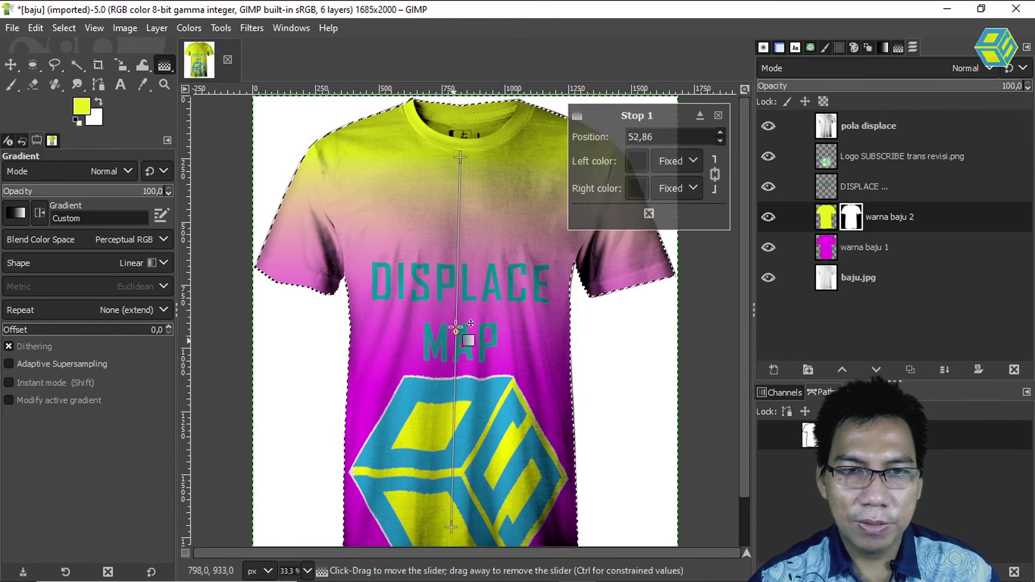
left_click_drag(455, 361, 455, 376)
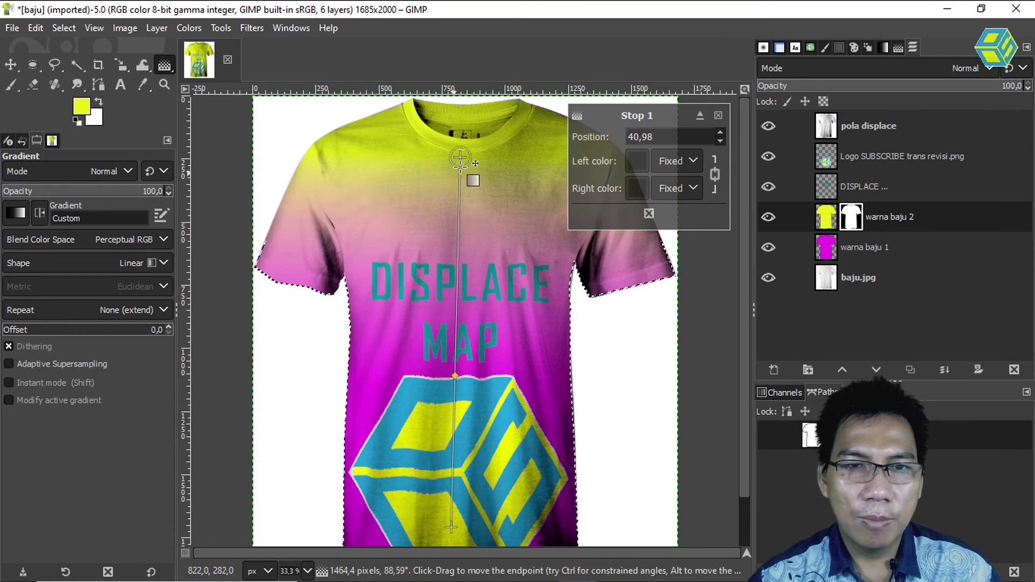
left_click_drag(459, 158, 454, 292)
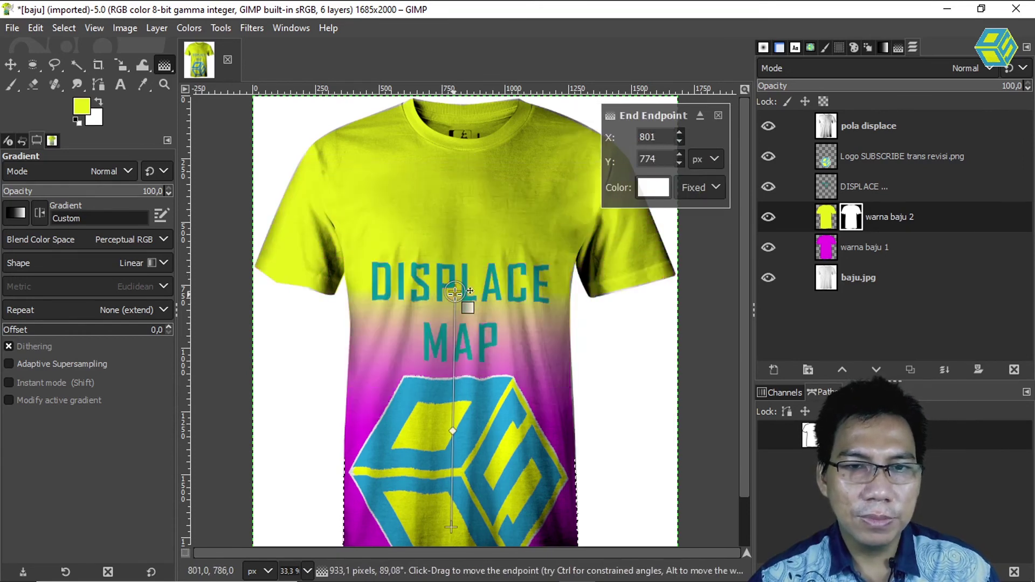
left_click_drag(454, 292, 454, 324)
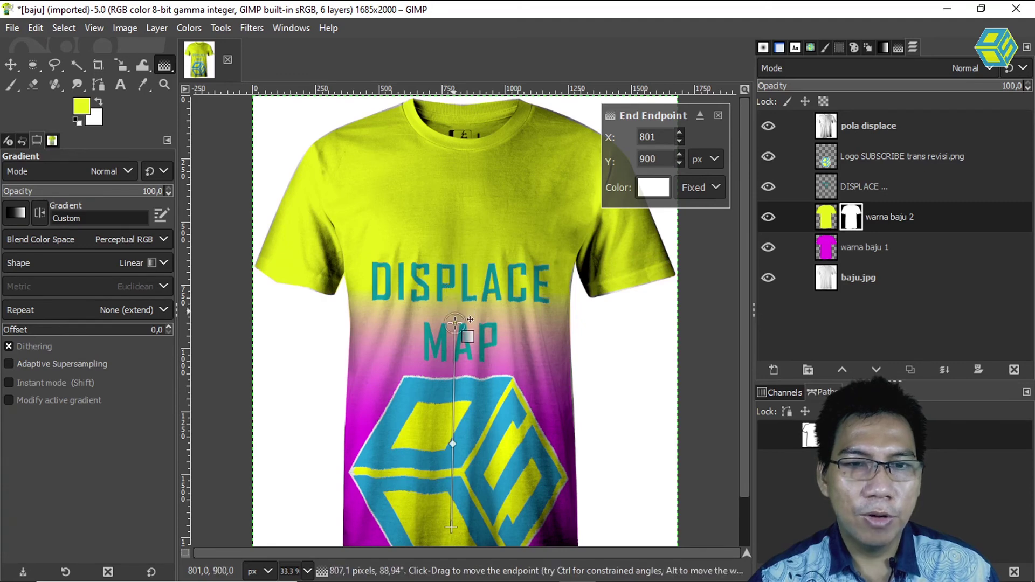
Step: Set the gradient from the hem to just below MAP, raise the midpoint, and commit it
left_click(453, 445)
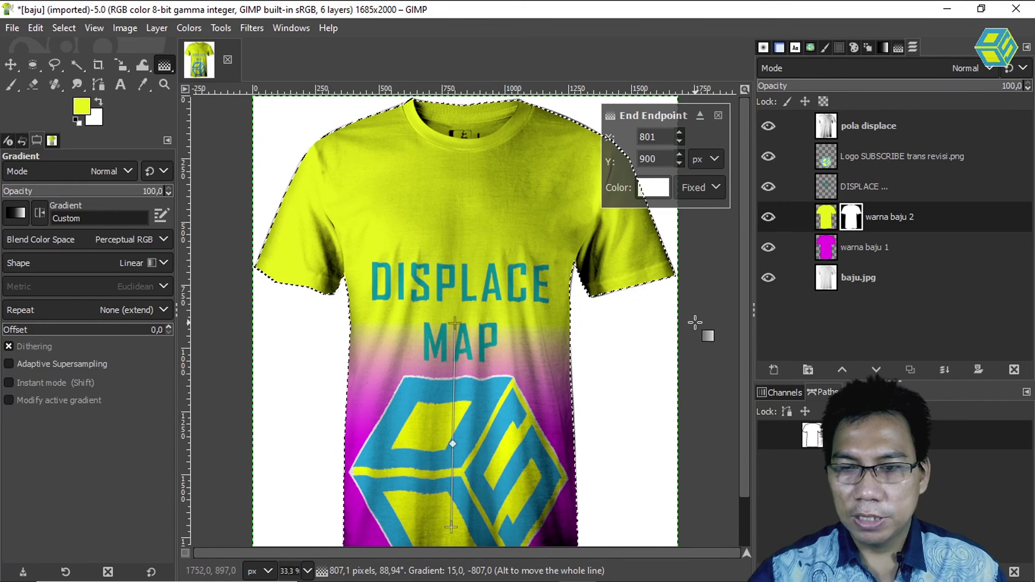
key("minus")
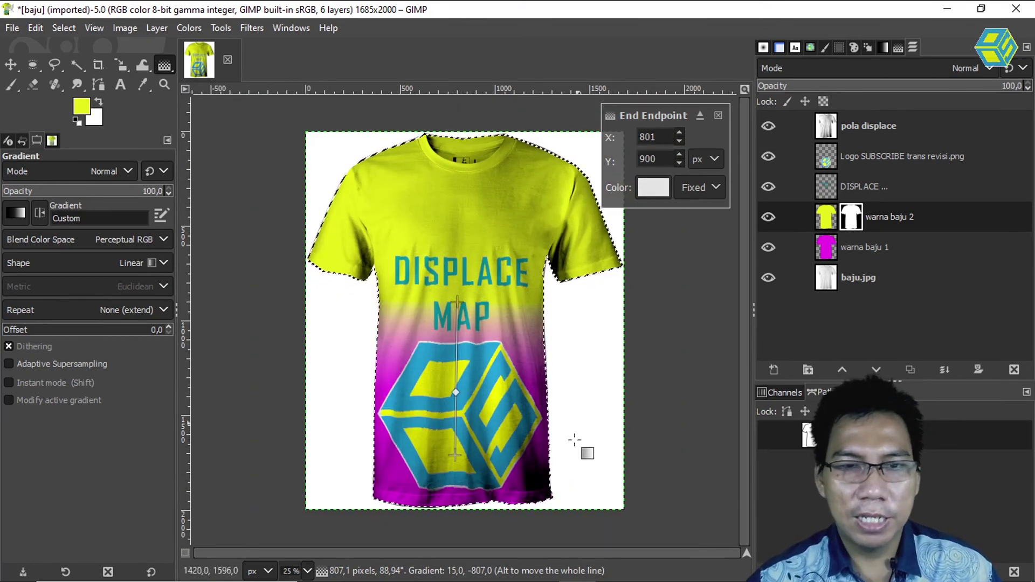
left_click_drag(454, 454, 456, 504)
left_click_drag(457, 300, 460, 329)
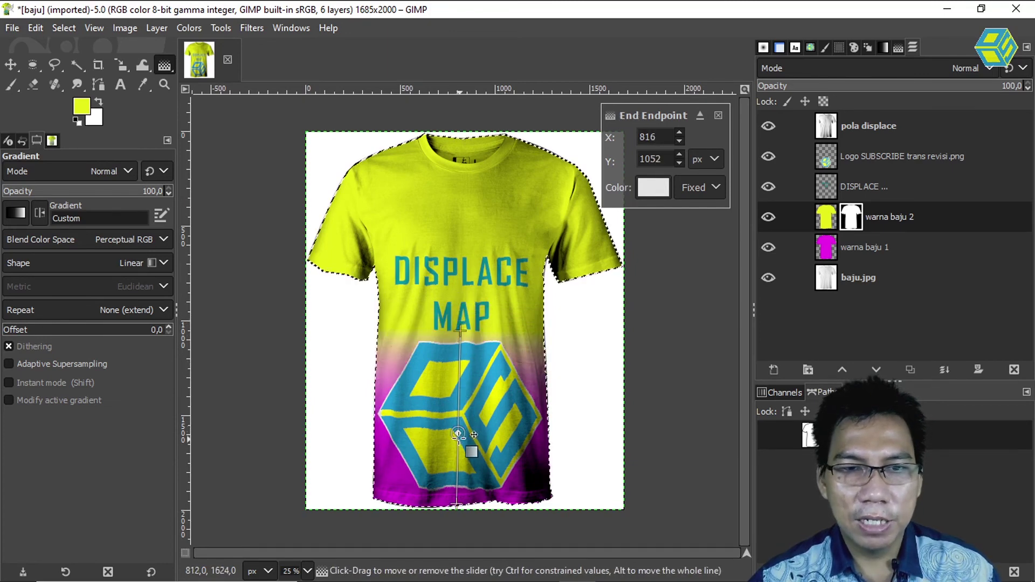
left_click_drag(458, 434, 458, 408)
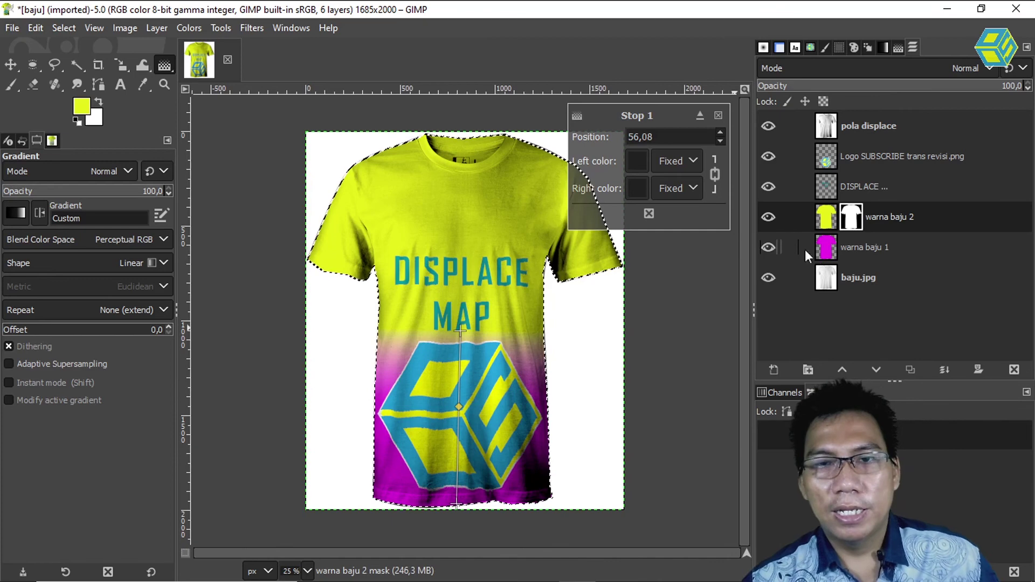
key("Return")
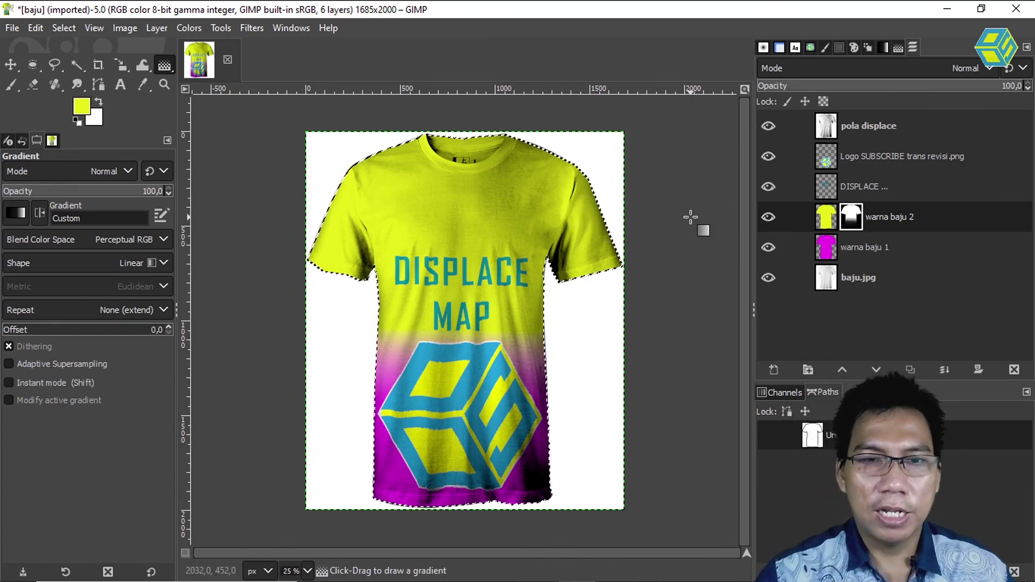
Step: Deselect, then shift warna baju 1's hue by -121.8 to turn the magenta cyan
key("ctrl+shift+a")
left_click(850, 248)
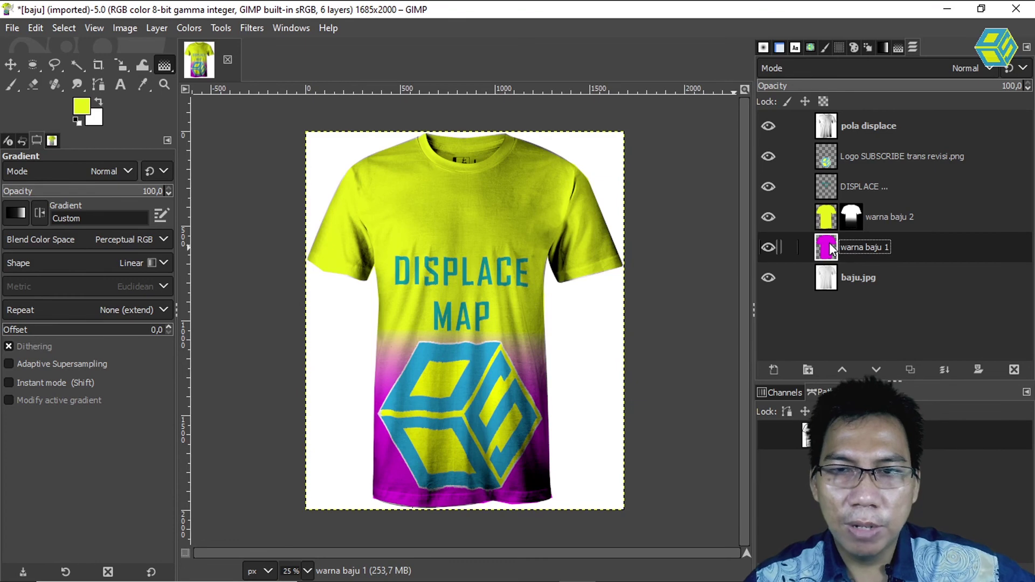
left_click(189, 28)
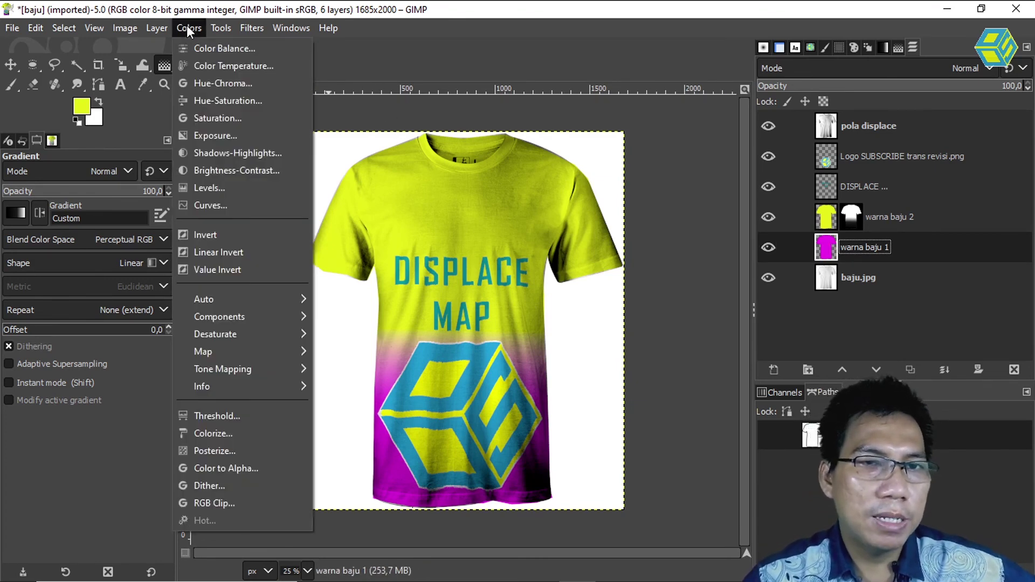
left_click(225, 100)
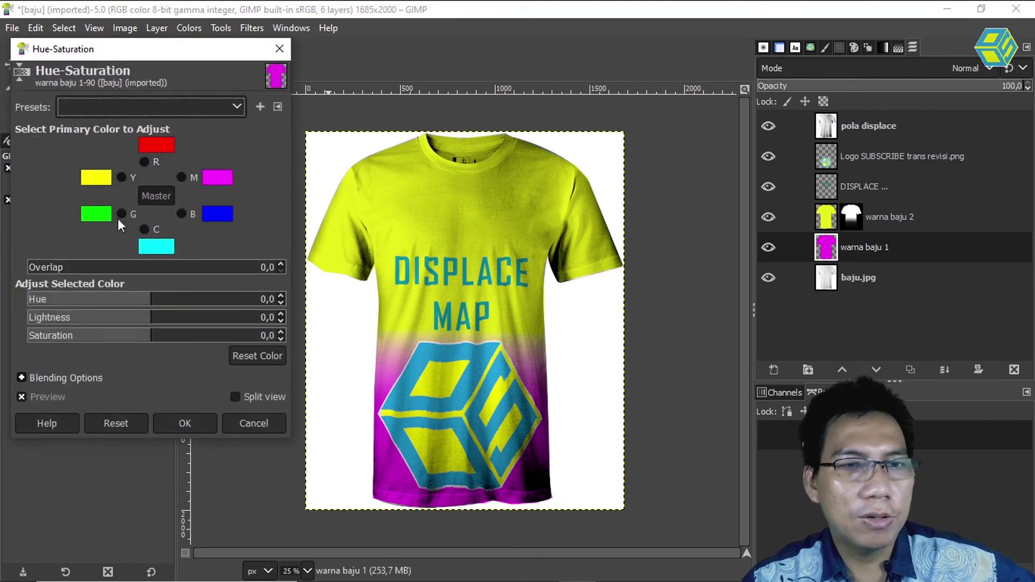
mouse_move(143, 301)
left_mouse_down()
mouse_move(190, 302)
mouse_move(69, 297)
mouse_move(252, 298)
mouse_move(129, 301)
left_mouse_up()
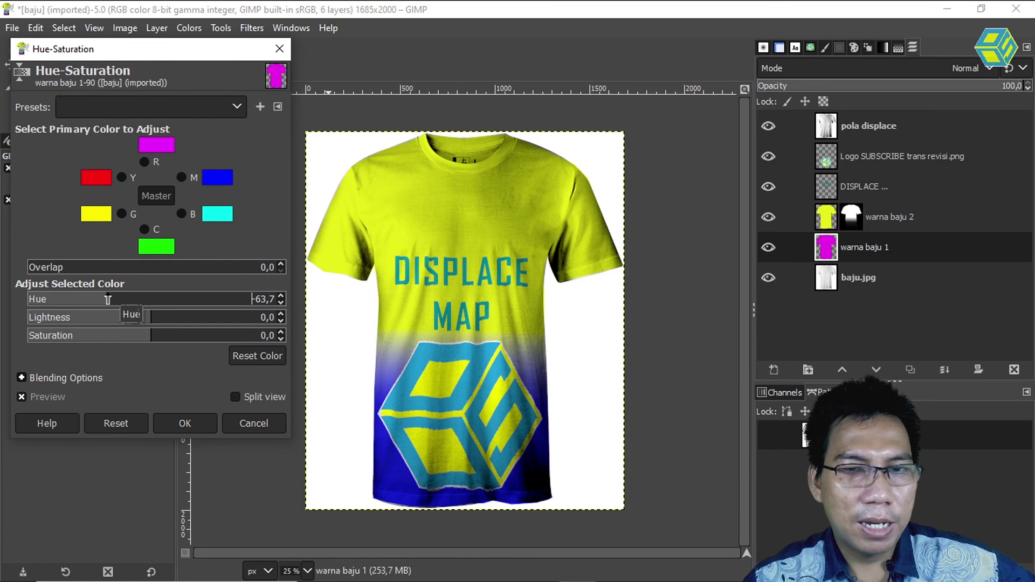
mouse_move(130, 302)
left_mouse_down()
mouse_move(194, 300)
mouse_move(68, 294)
left_mouse_up()
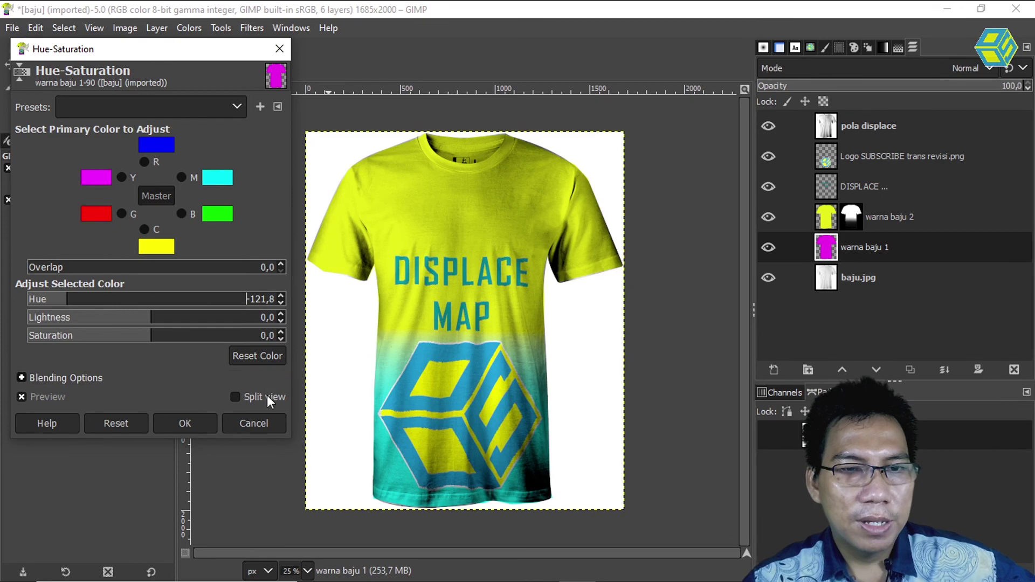
left_click(192, 424)
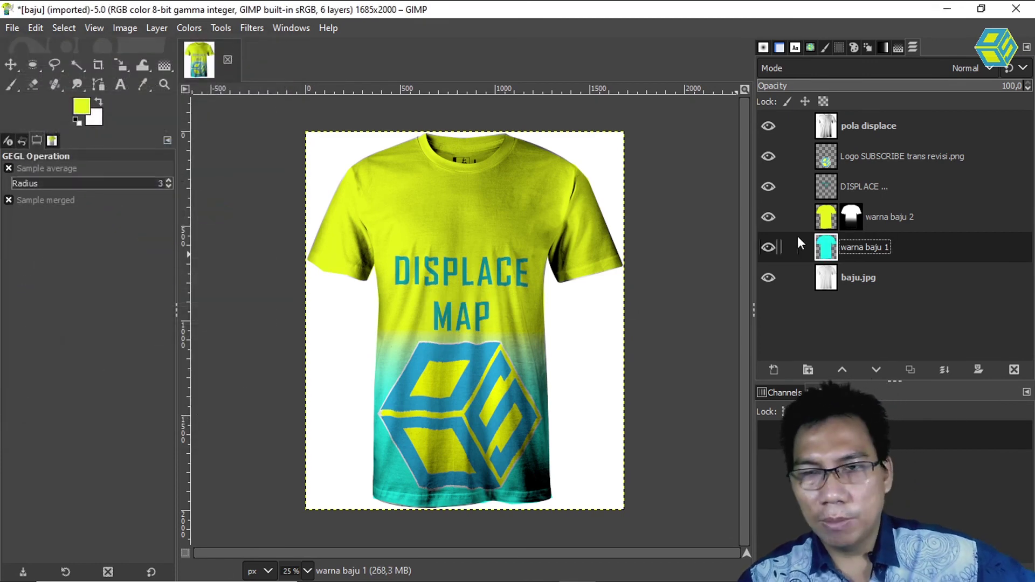
Step: Apply Hue-Saturation to the warna baju 2 layer with hue -9.9 and lightness 7.9
left_click(830, 218)
left_click(823, 221)
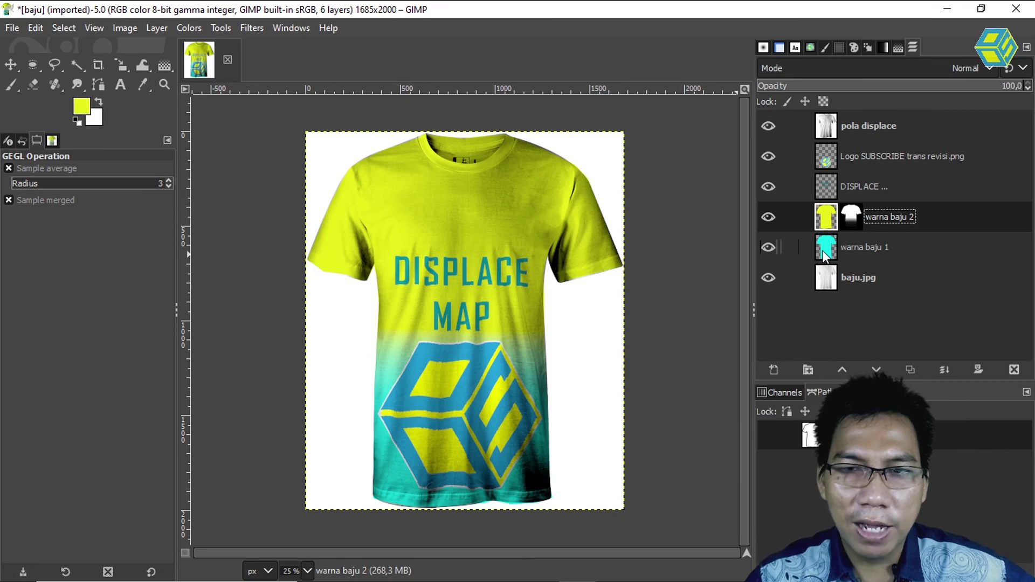
left_click(189, 28)
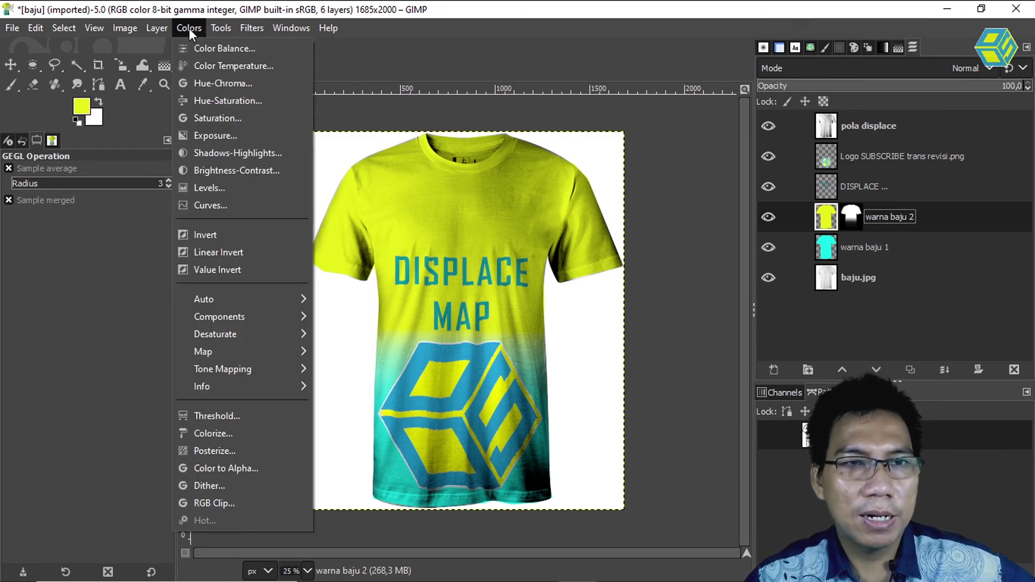
left_click(221, 101)
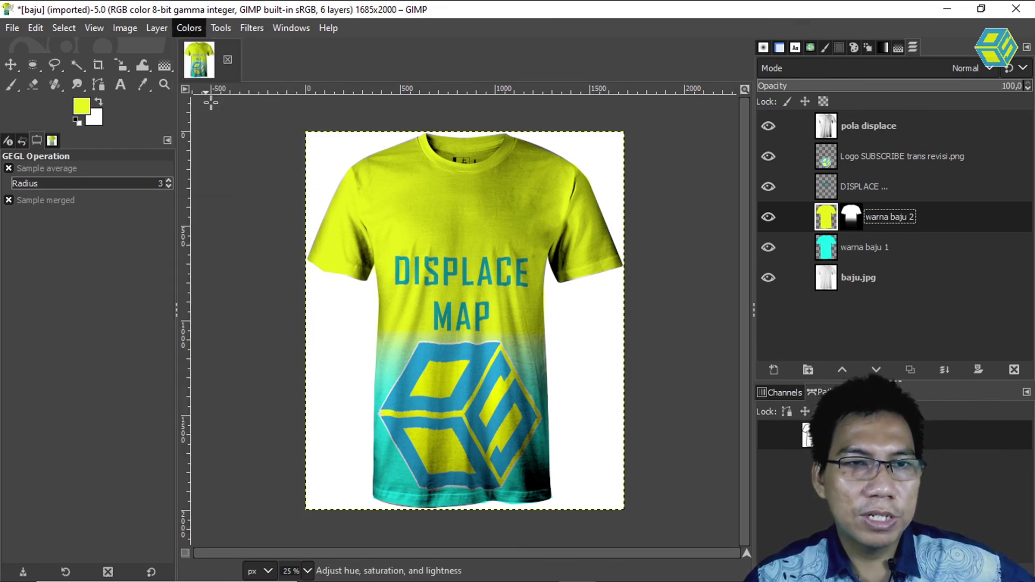
mouse_move(134, 296)
left_mouse_down()
mouse_move(122, 299)
mouse_move(274, 295)
mouse_move(142, 298)
left_mouse_up()
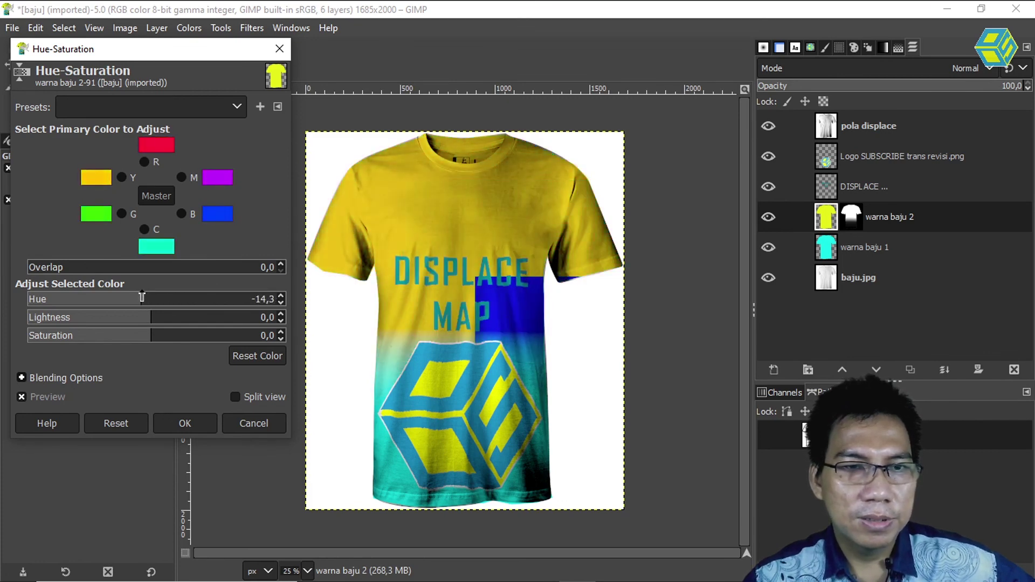
mouse_move(174, 322)
left_mouse_down()
mouse_move(200, 322)
mouse_move(100, 319)
mouse_move(200, 322)
left_mouse_up()
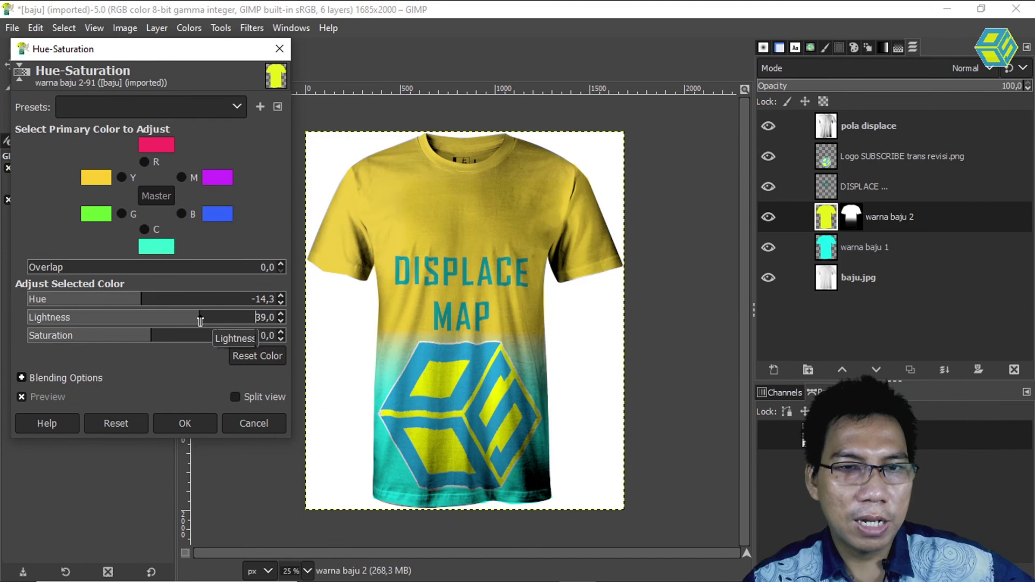
mouse_move(138, 300)
left_mouse_down()
mouse_move(123, 299)
mouse_move(162, 303)
left_mouse_up()
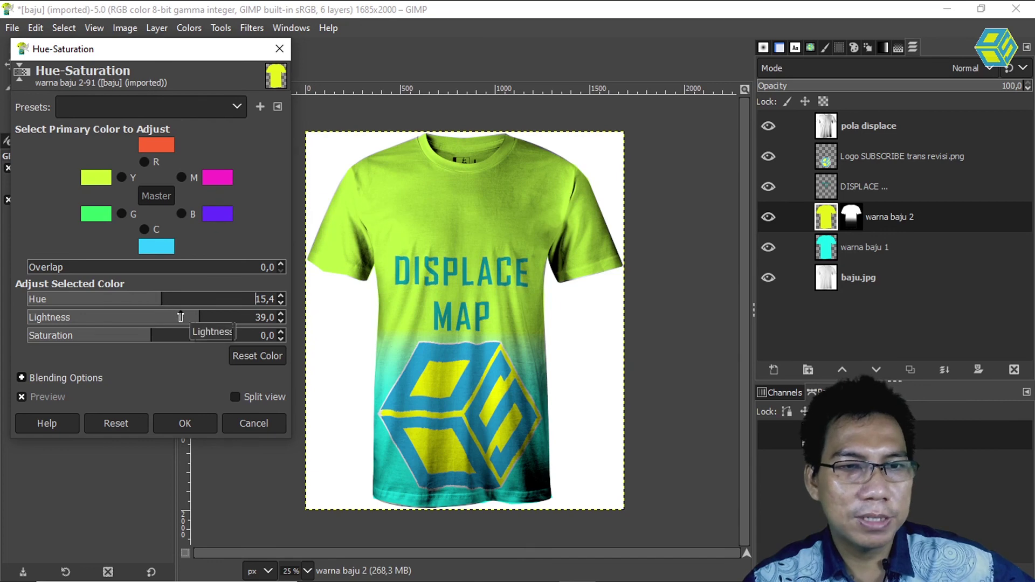
mouse_move(159, 298)
left_mouse_down()
mouse_move(178, 299)
mouse_move(139, 296)
mouse_move(160, 300)
left_mouse_up()
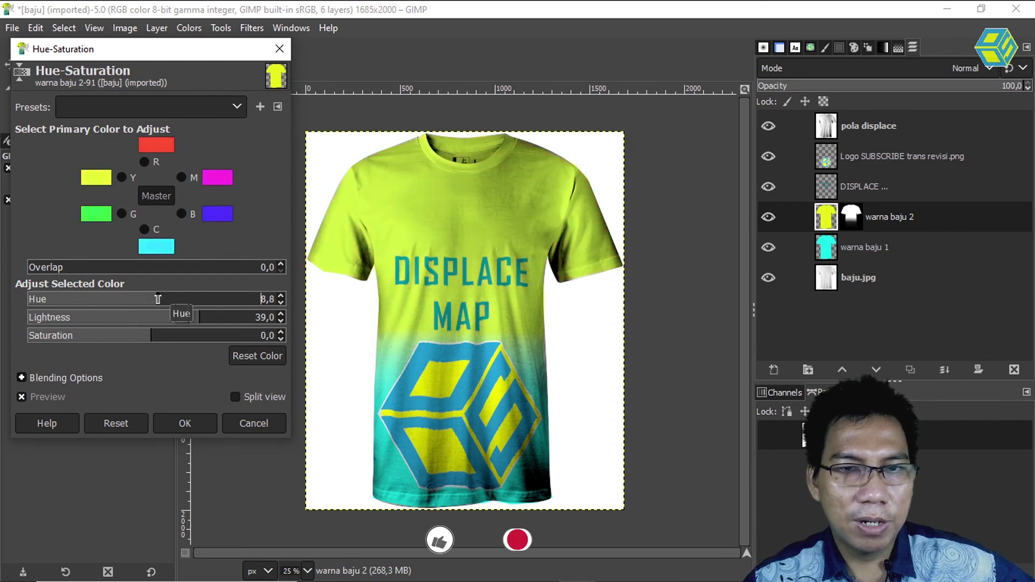
mouse_move(191, 315)
left_mouse_down()
mouse_move(179, 318)
mouse_move(203, 320)
mouse_move(162, 318)
mouse_move(145, 300)
left_mouse_up()
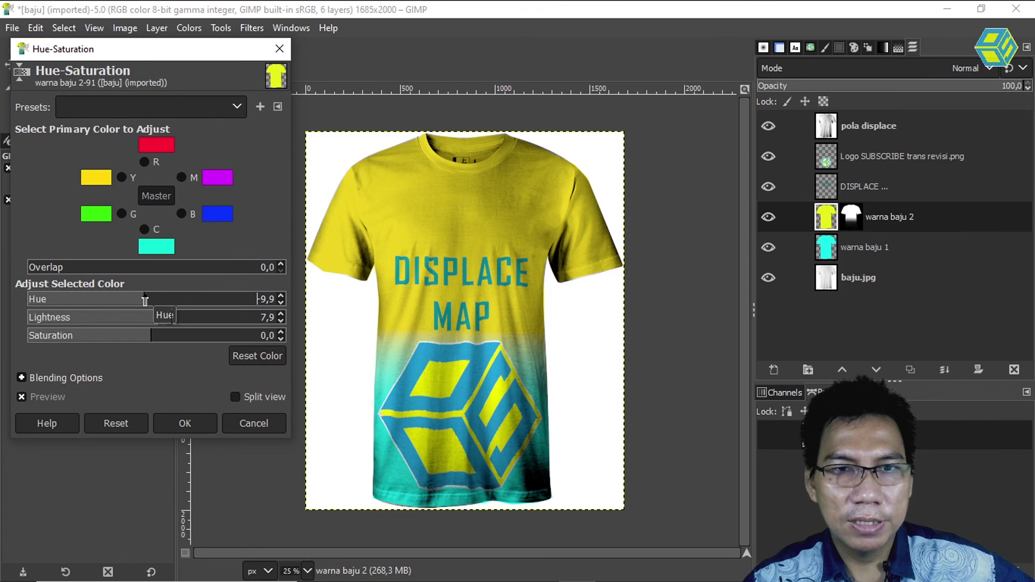
left_click(185, 423)
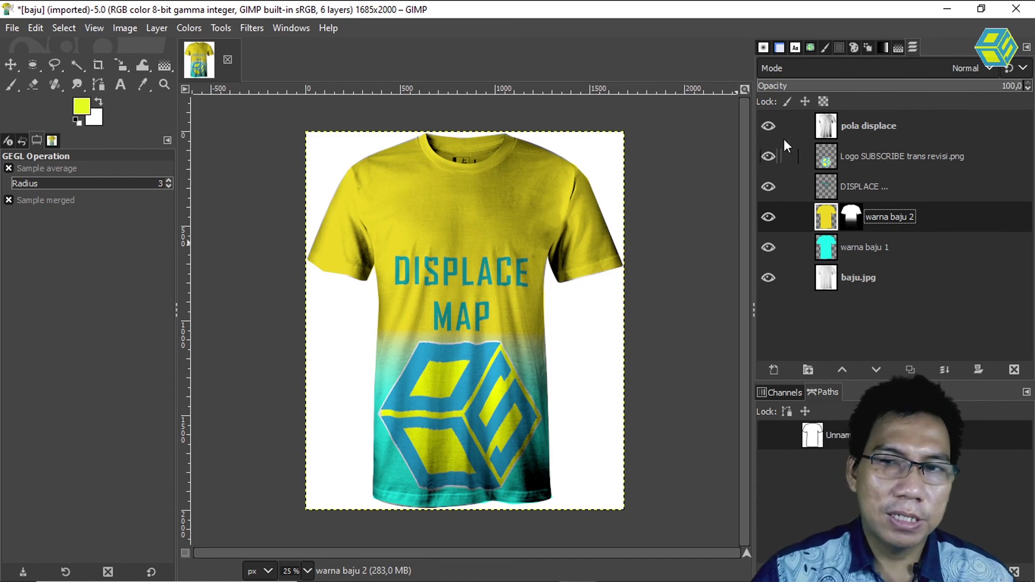
Step: Make the 'pola displace' texture layer (Multiply mode) the active layer
left_click(865, 125)
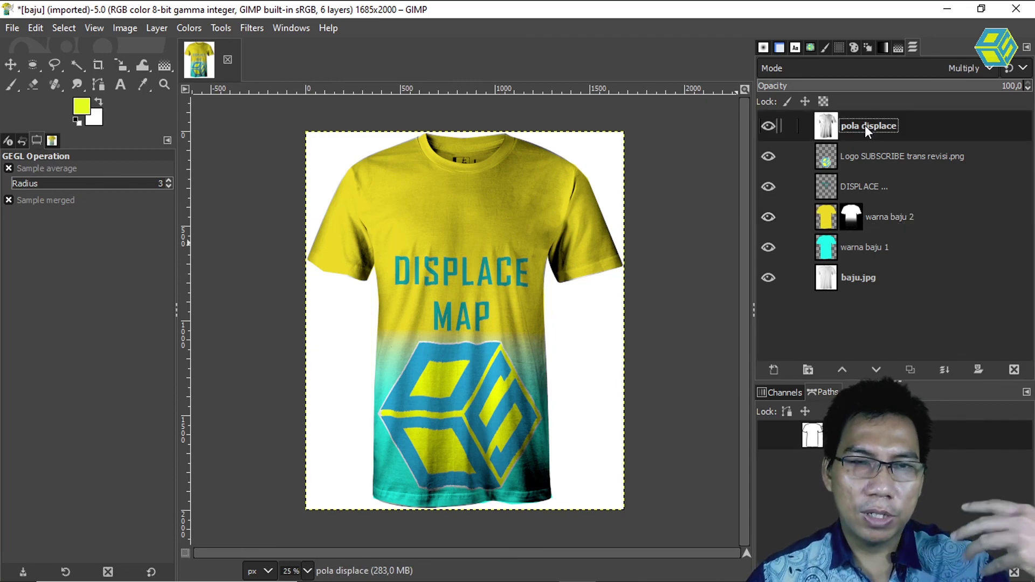